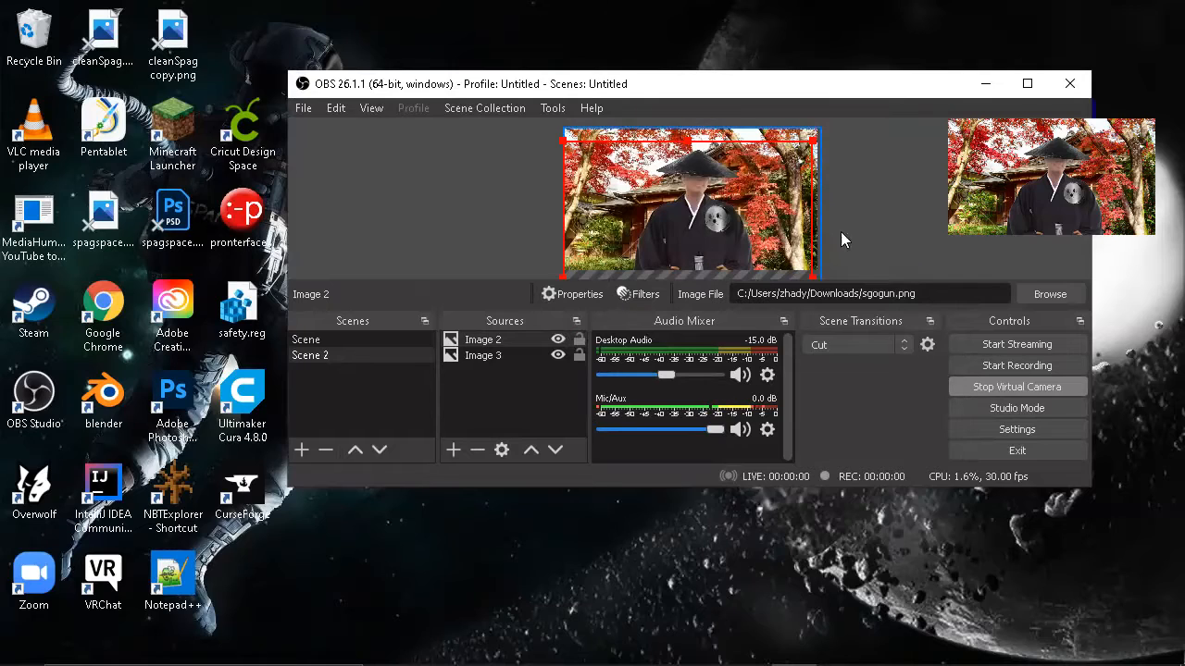
Step: Open the VirtualCam plugin window, examine its options and target camera choices, and close it
click(555, 109)
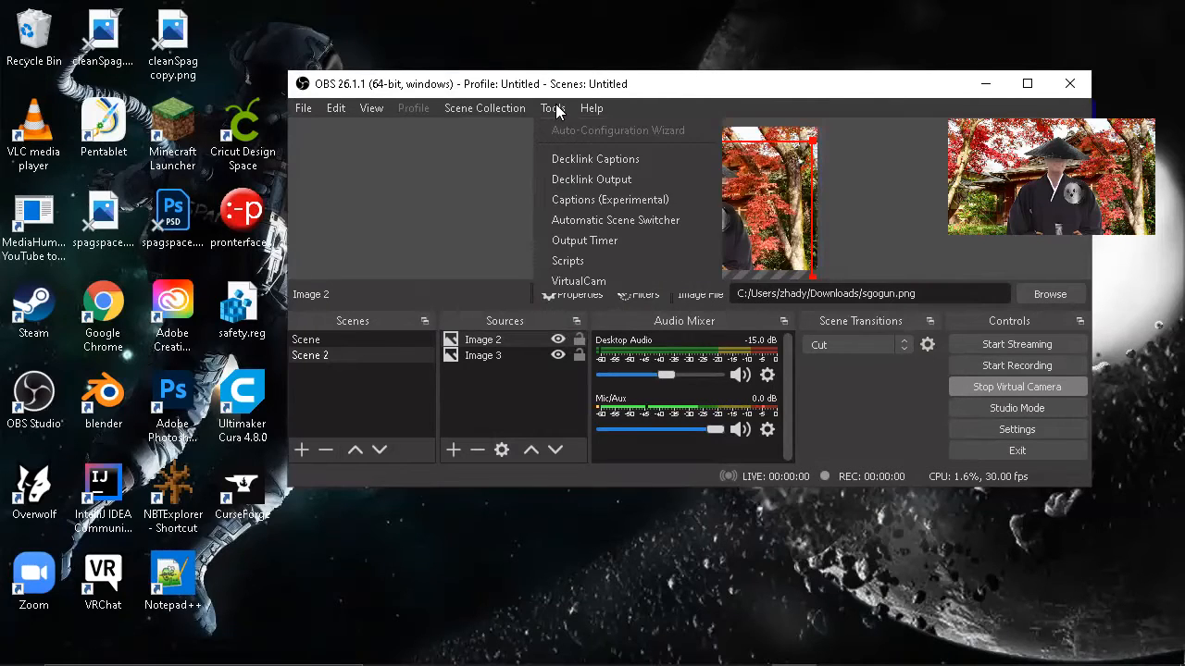
click(614, 280)
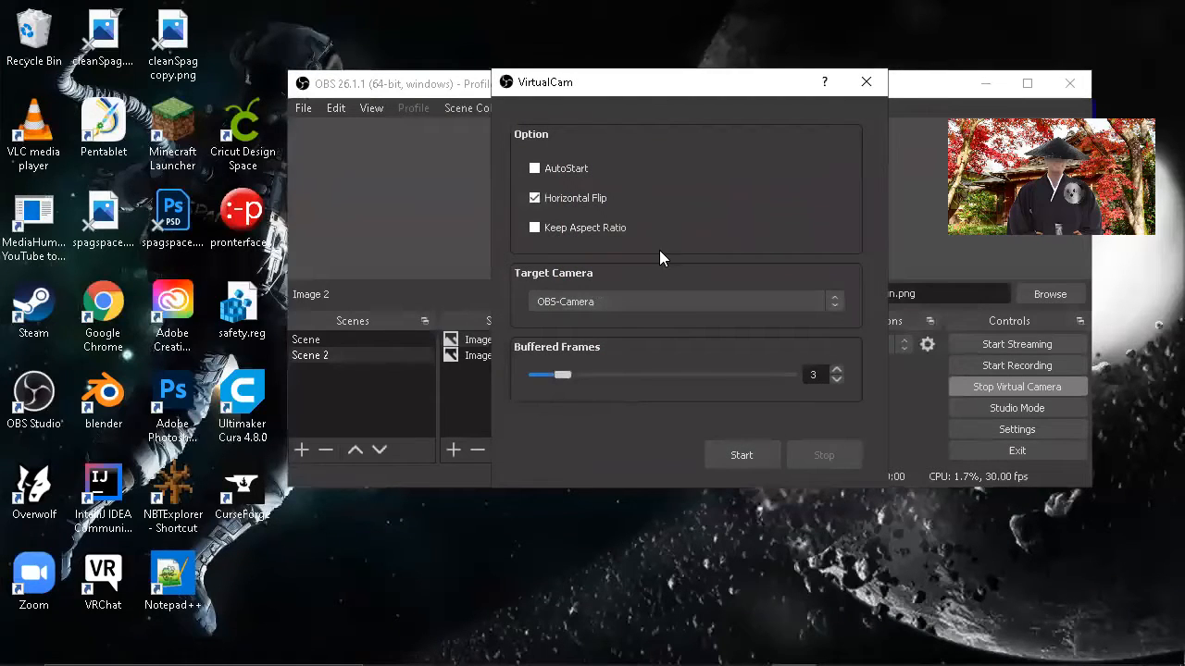
click(683, 301)
click(683, 300)
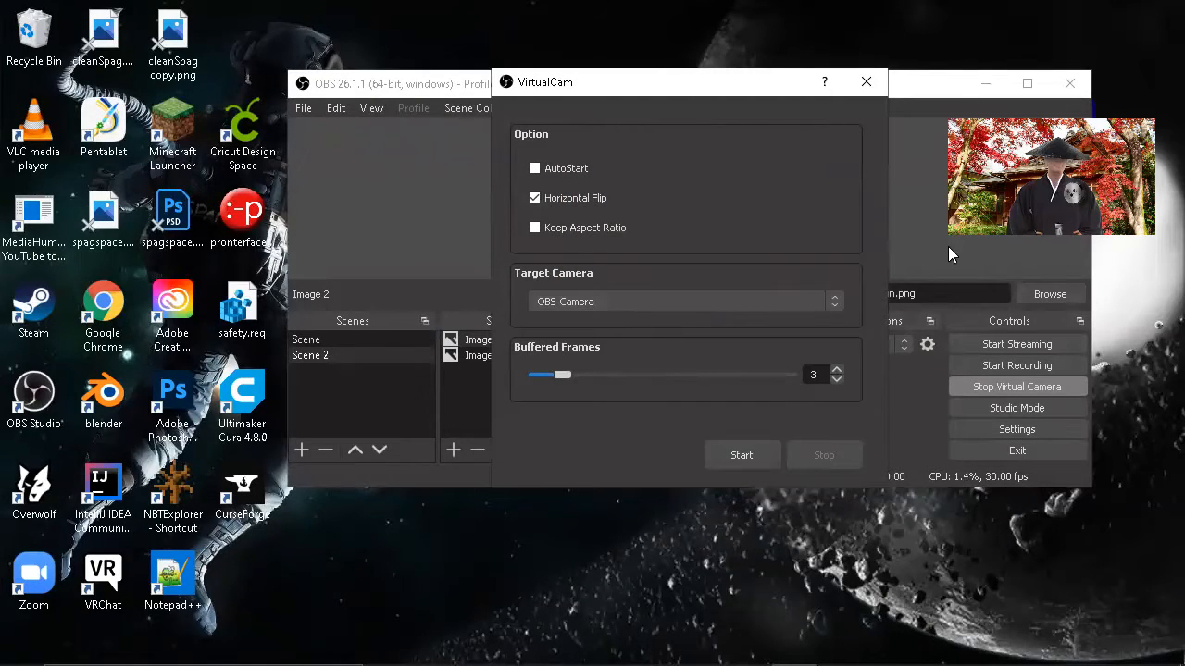
click(867, 81)
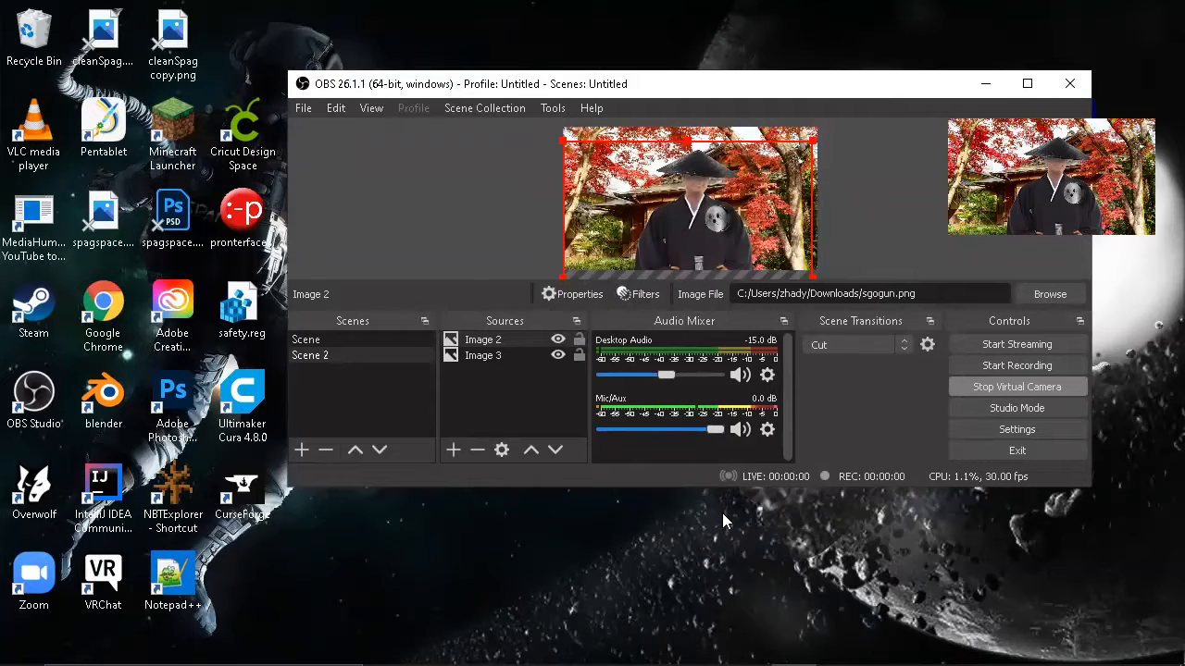
Step: Switch to Chrome to view the Move transition plugin page on the OBS forum, and return to OBS
mouse_move(826, 648)
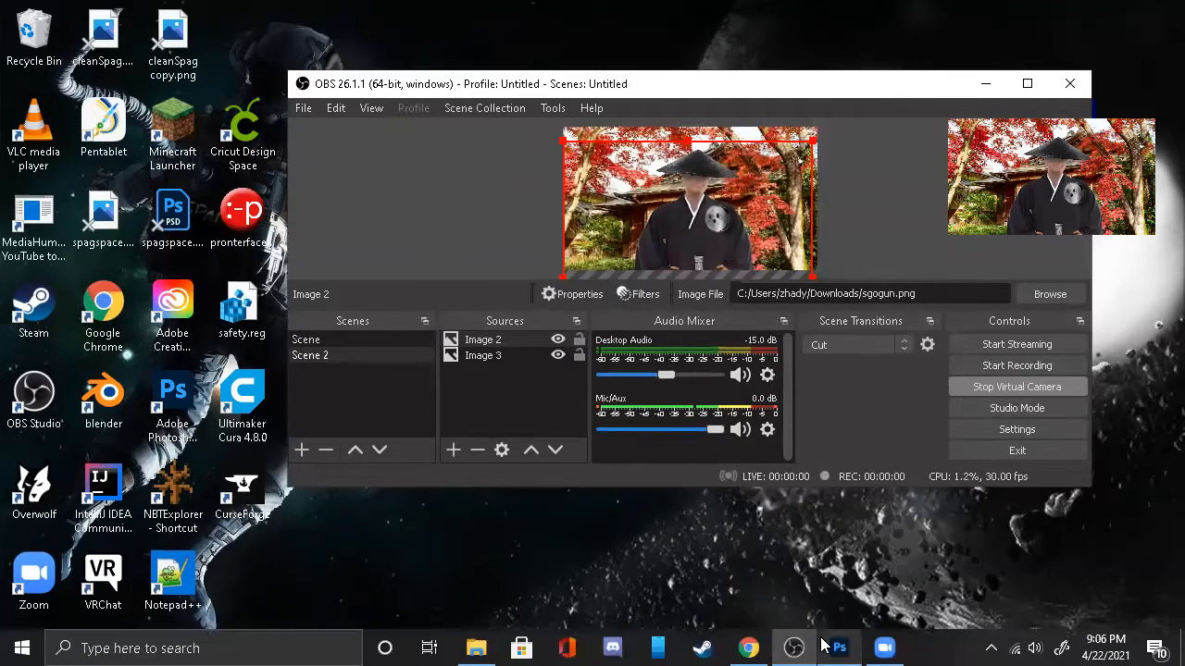
click(749, 648)
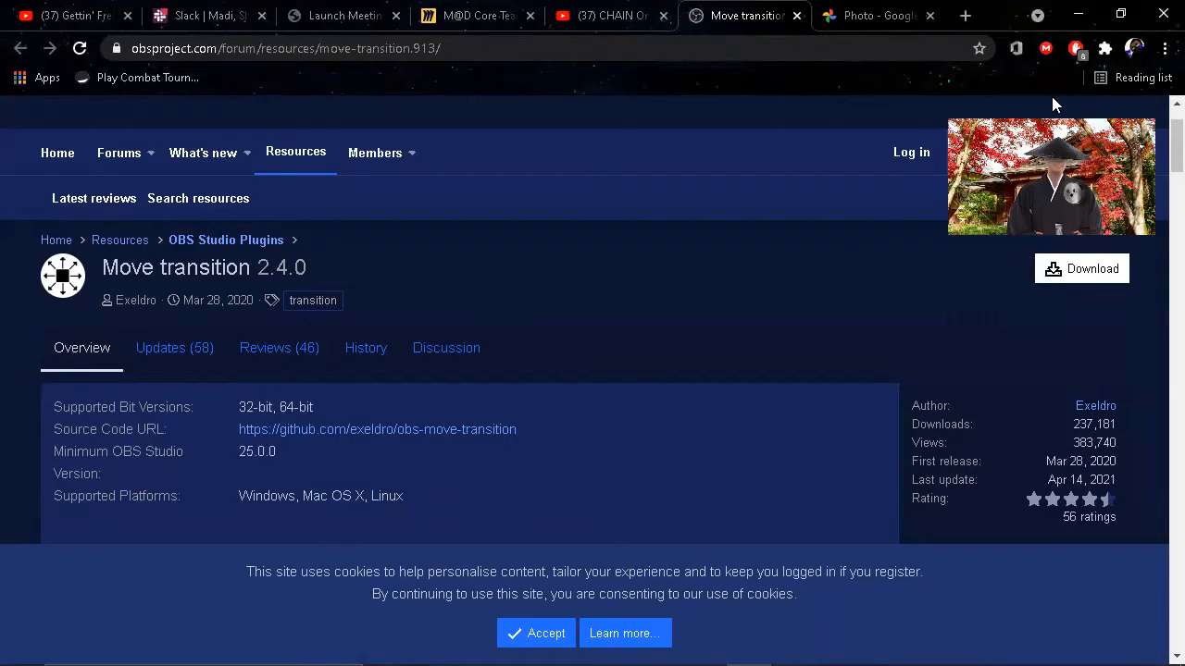
click(1079, 15)
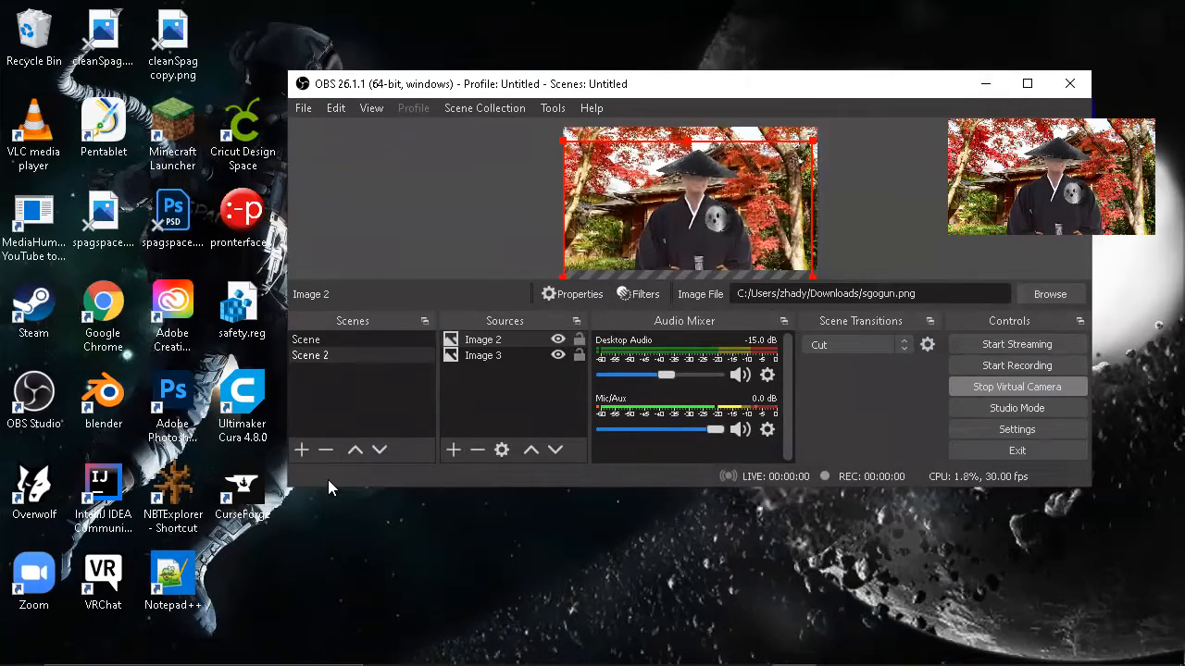
Step: Add two new scenes named Scene 3 and Scene 4, and make Scene 3 the active scene
click(304, 449)
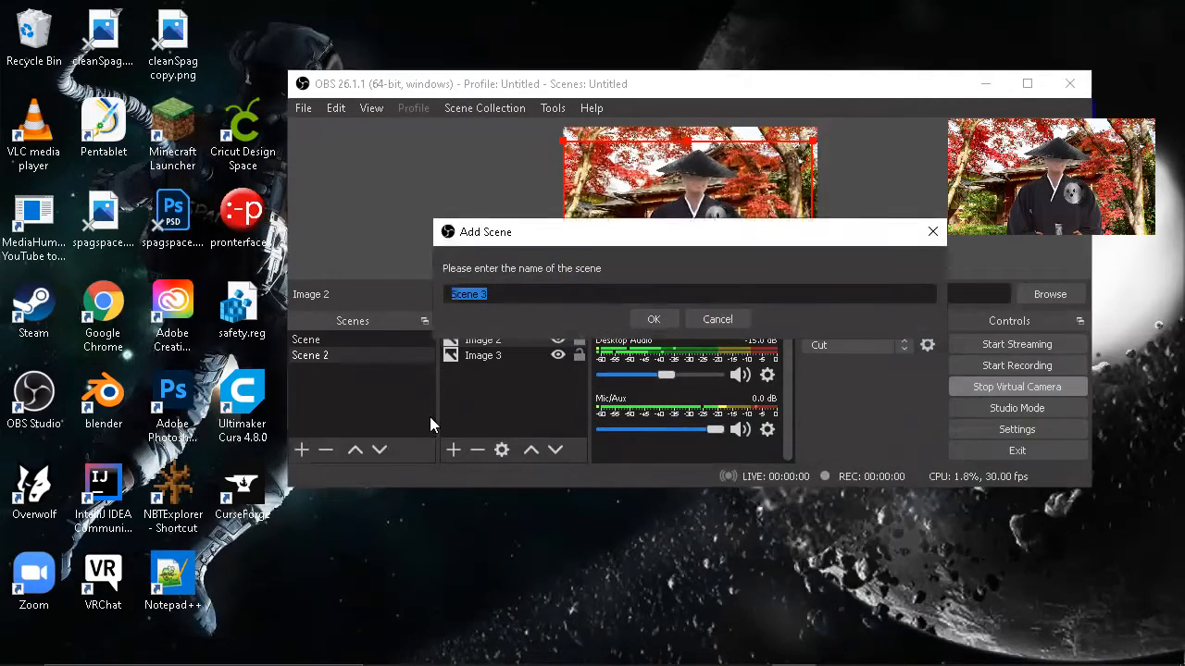
key(Return)
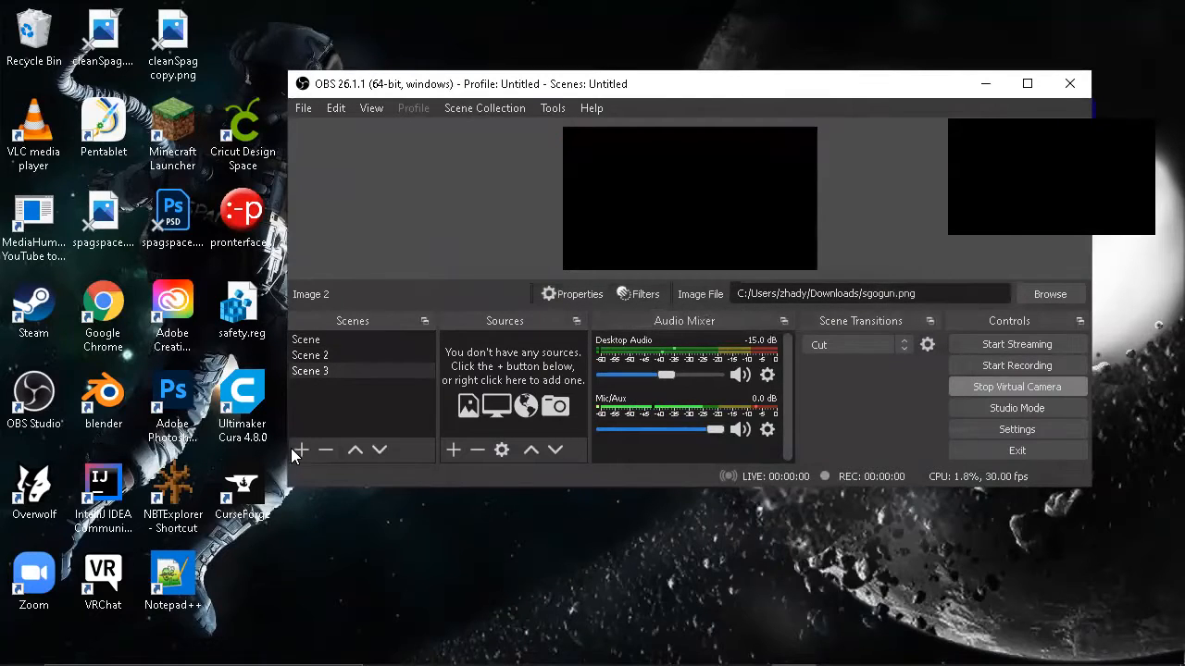
click(298, 449)
click(650, 320)
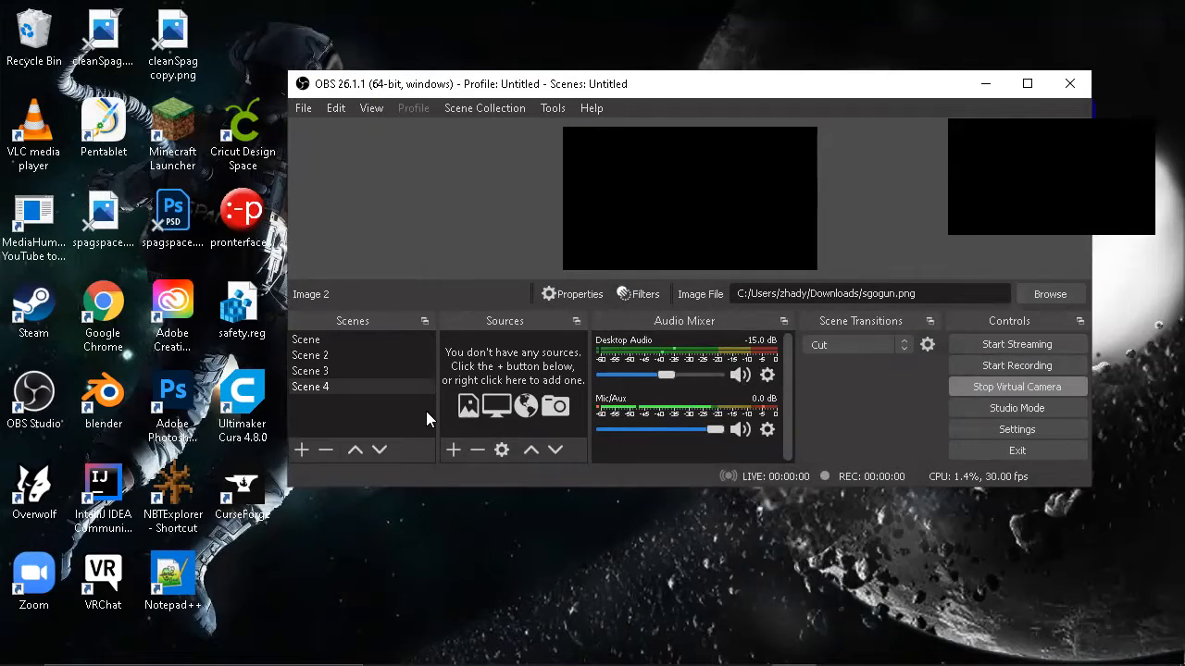
click(359, 368)
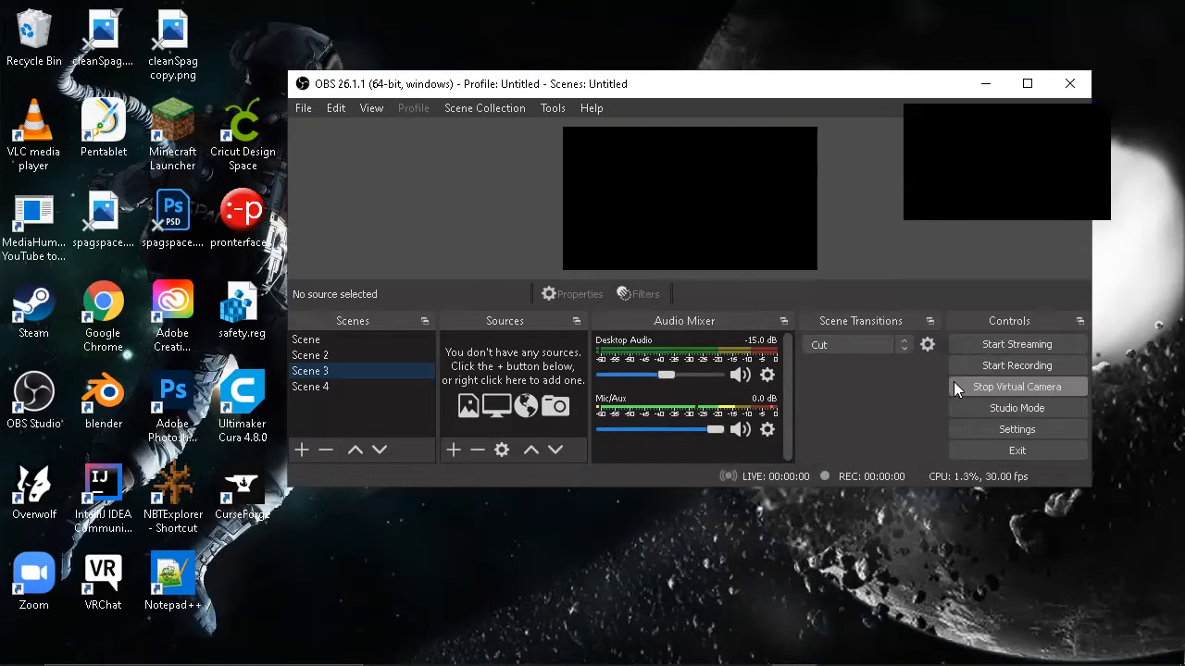
click(378, 339)
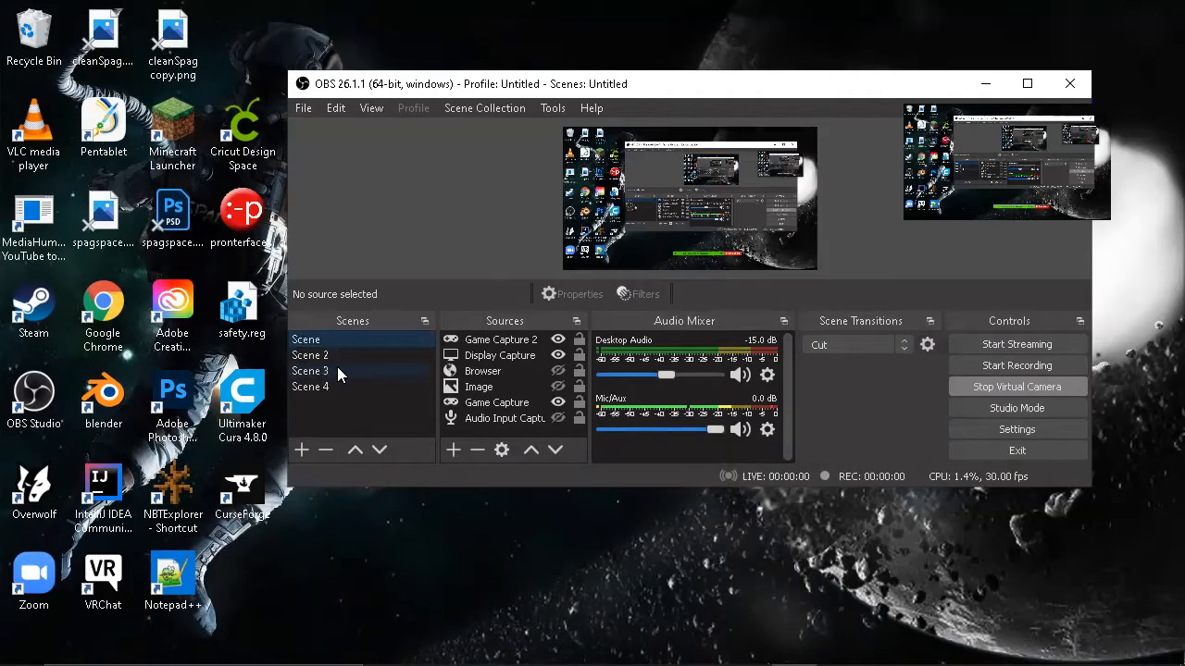
click(337, 368)
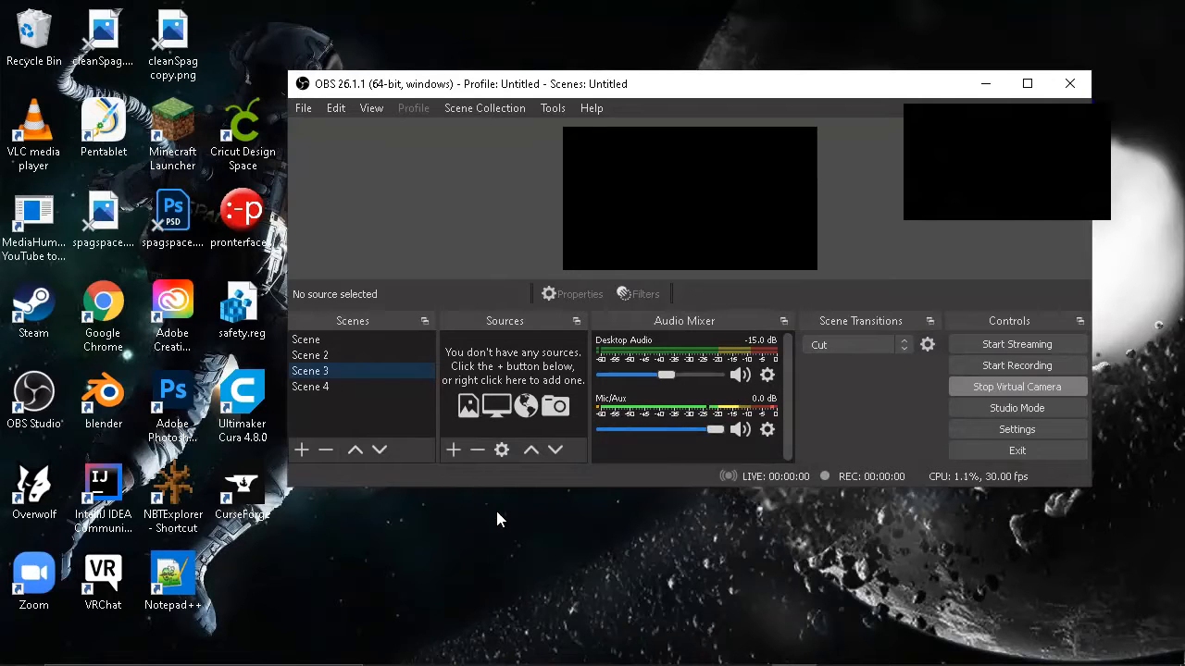
Step: Search Google Images for "baCKROUND" in a new Chrome tab, and return to OBS
mouse_move(516, 662)
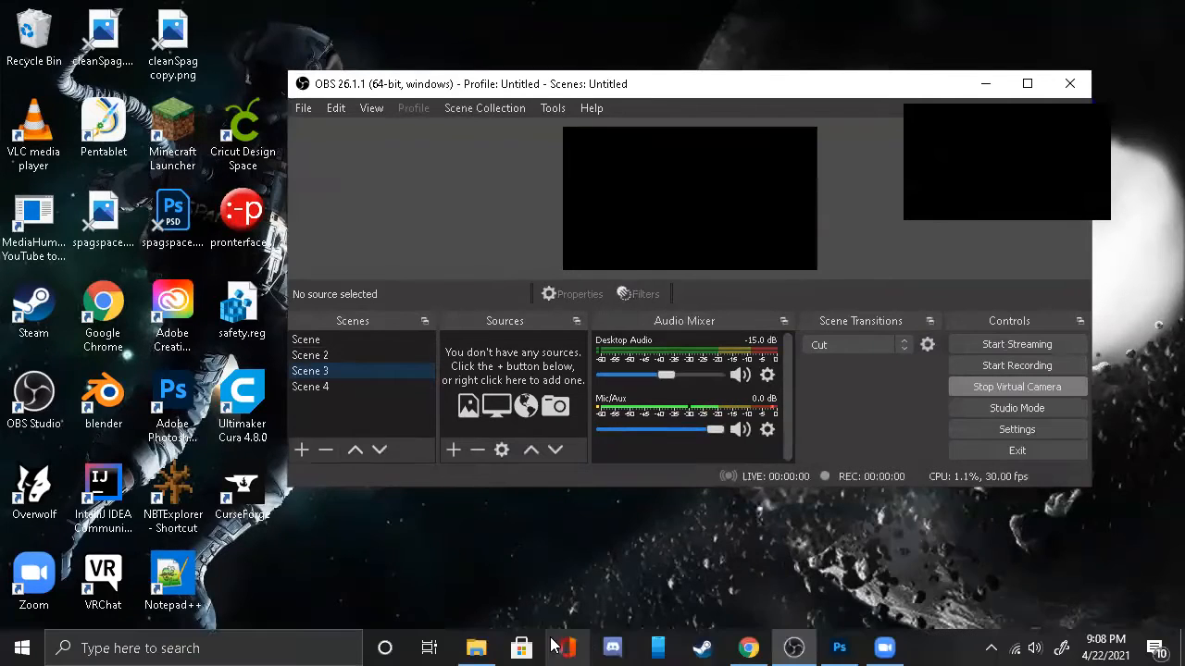
click(749, 648)
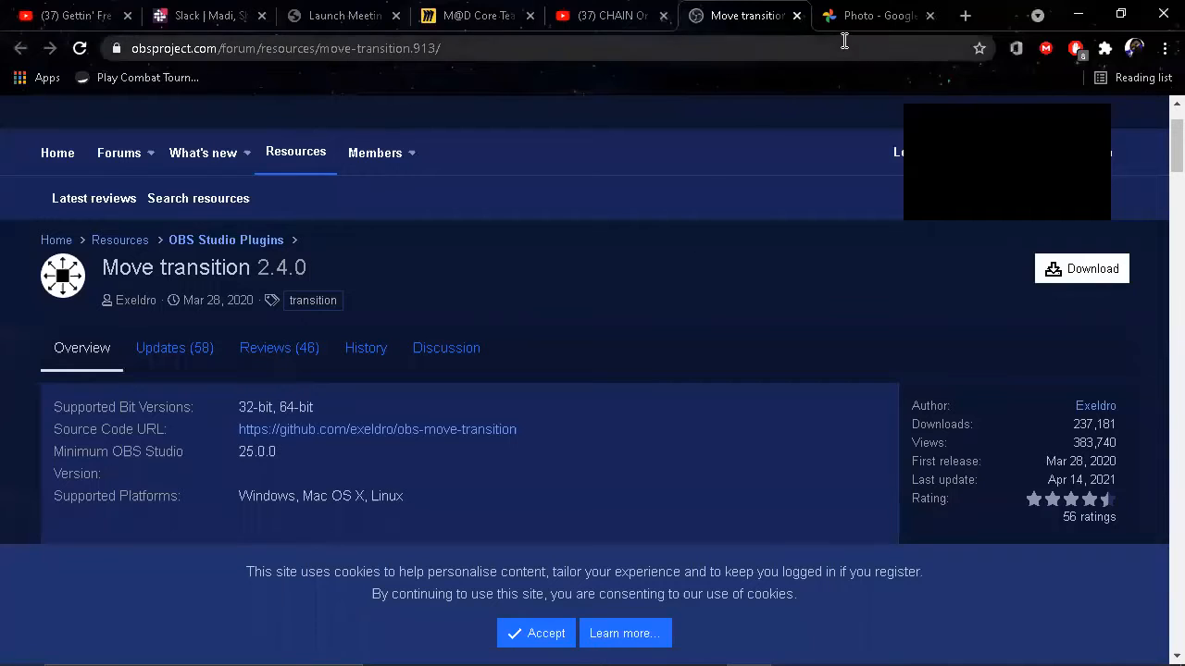
click(958, 19)
text(b)
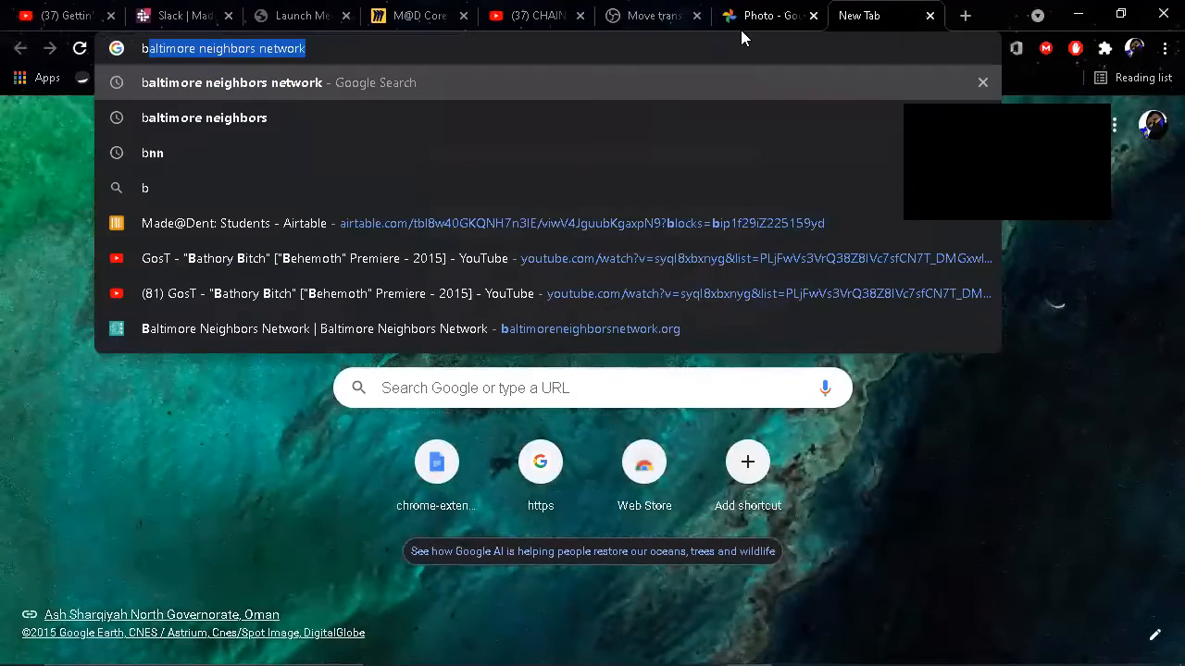
text(aCKR)
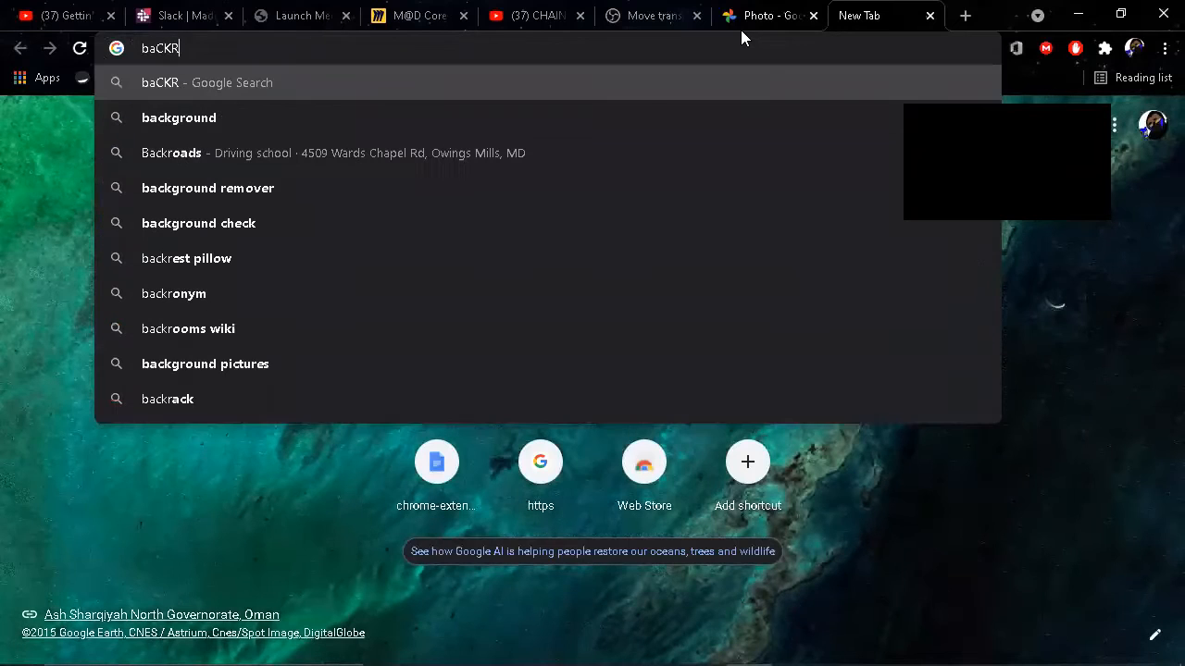
text(OUND)
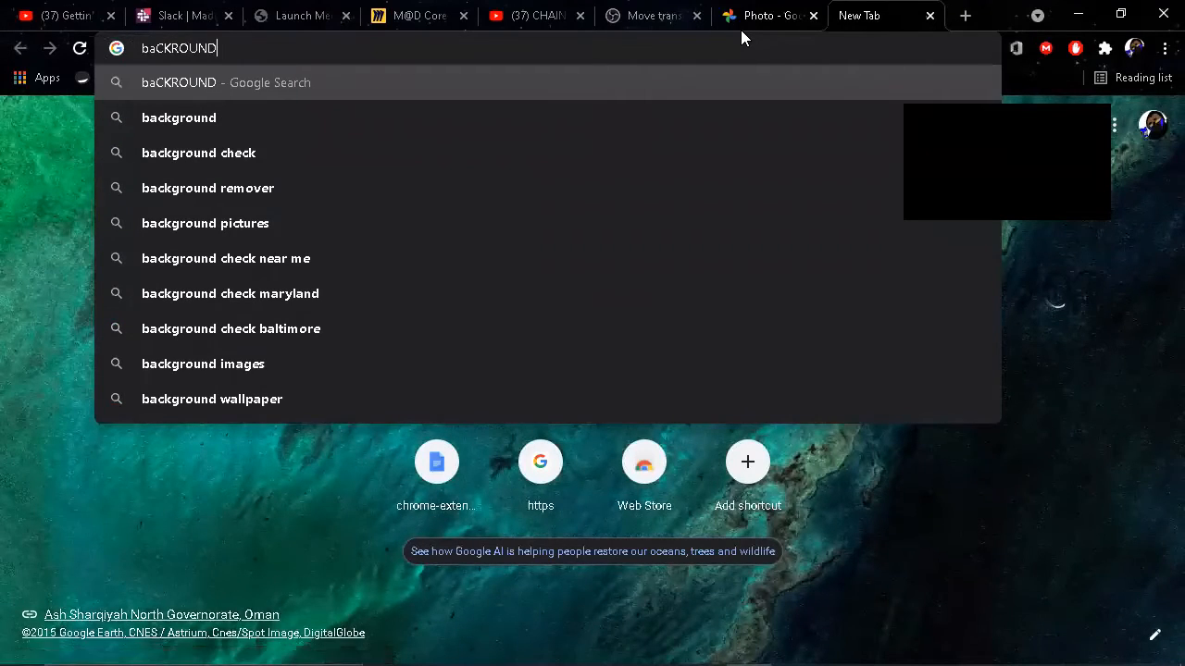
key(Return)
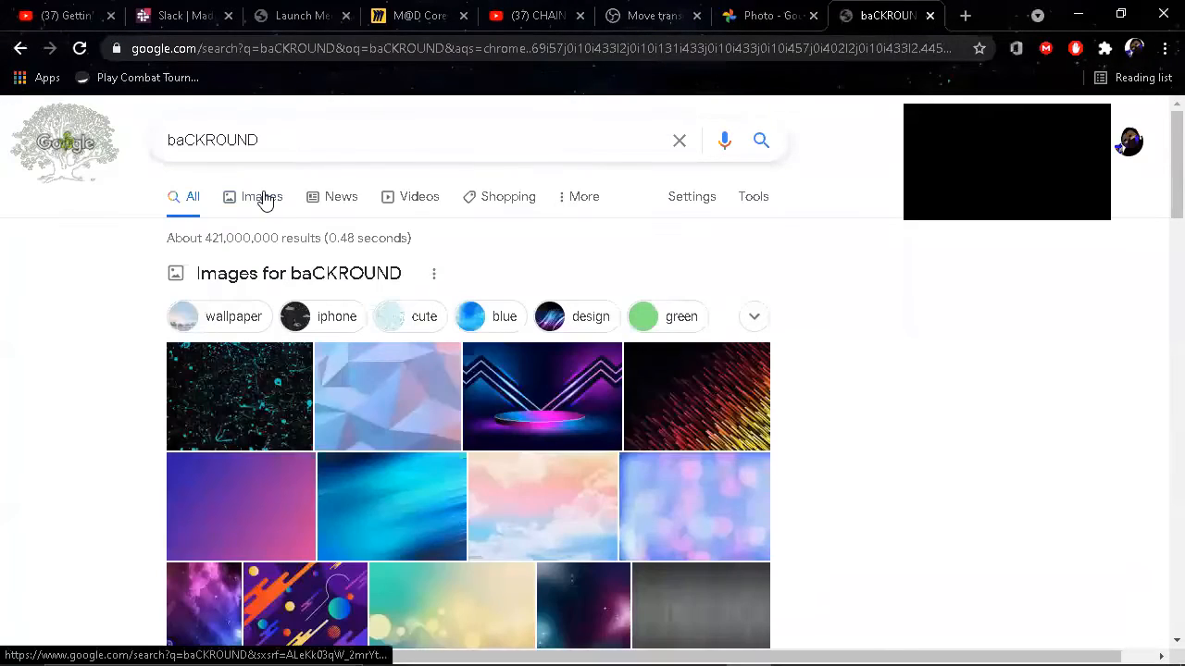
click(261, 199)
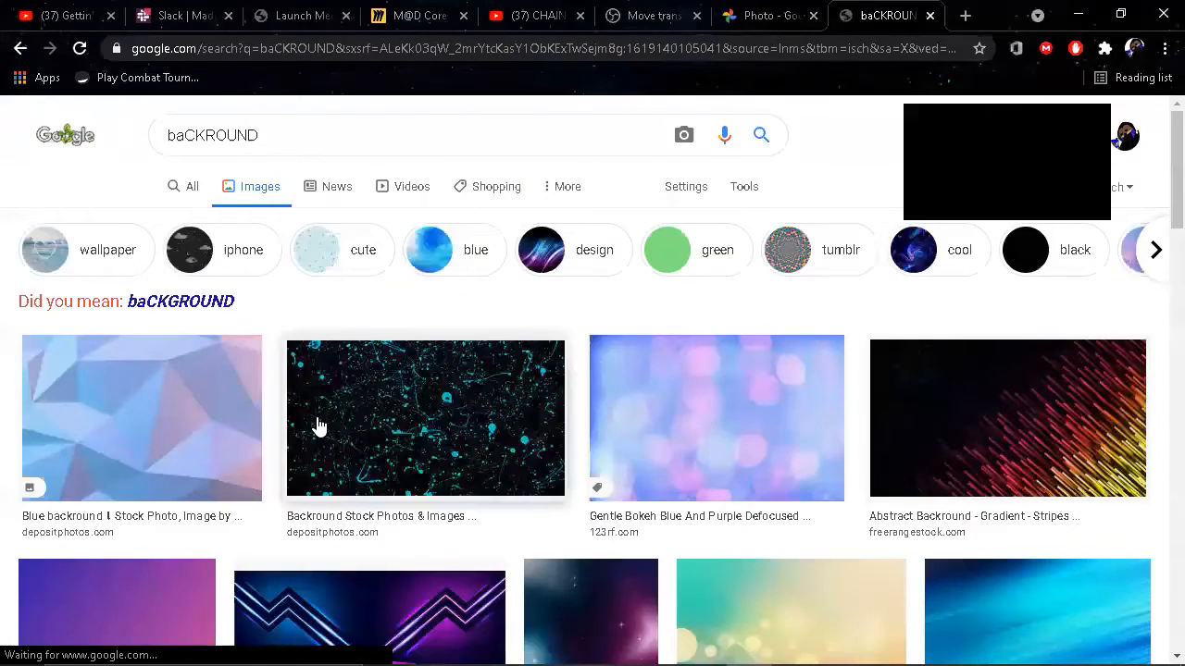
drag(318, 423, 616, 370)
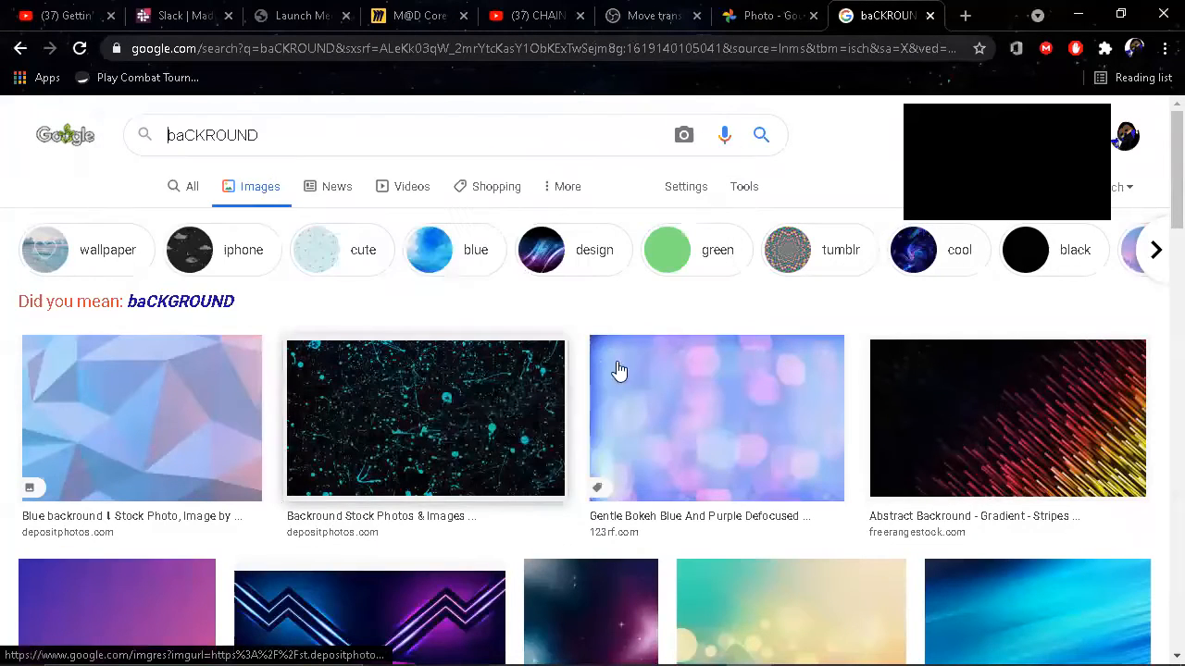
click(1071, 14)
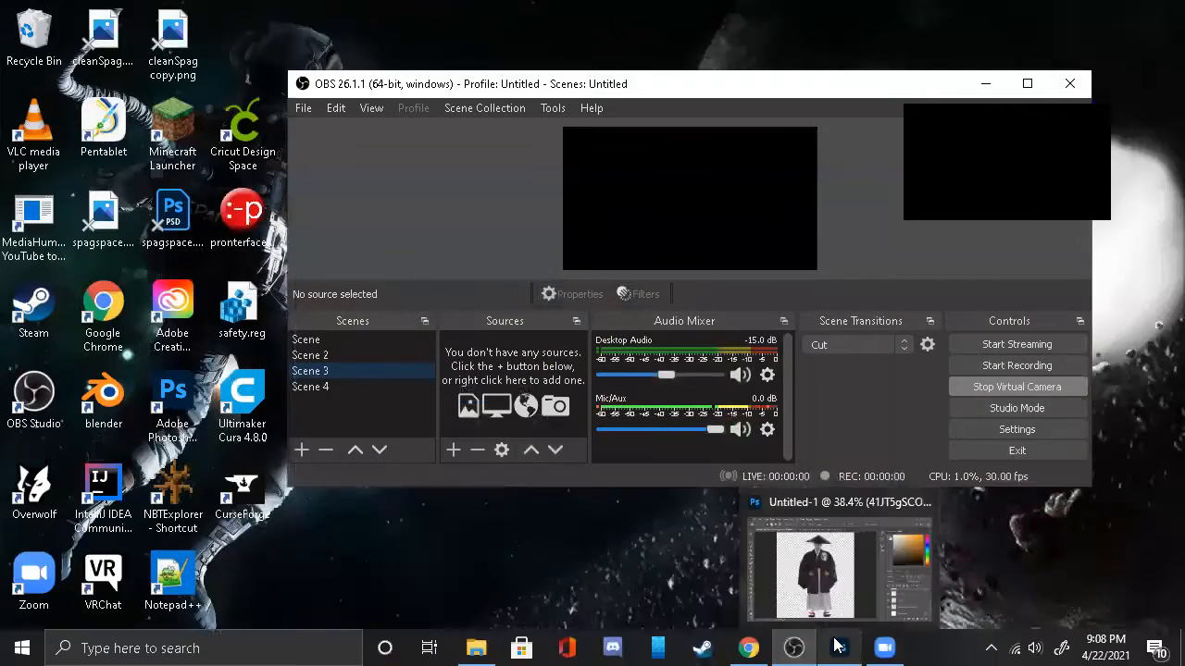
Step: Switch to Photoshop to view the robed character artwork on its transparent background, and return to OBS
click(838, 646)
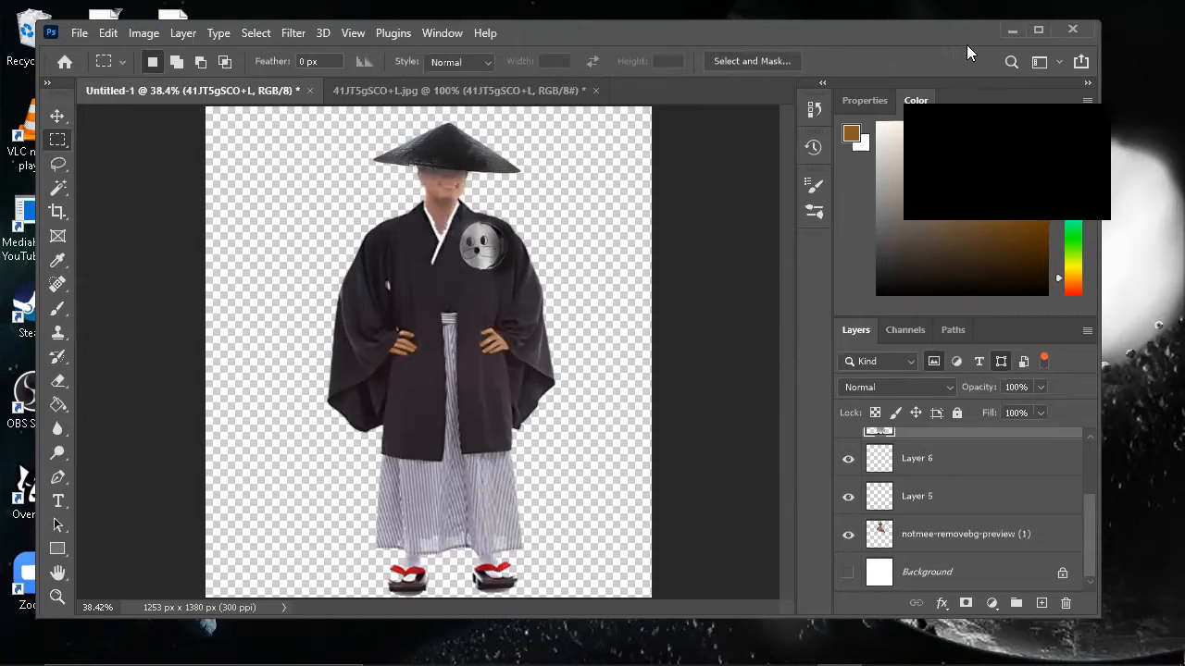
click(1013, 30)
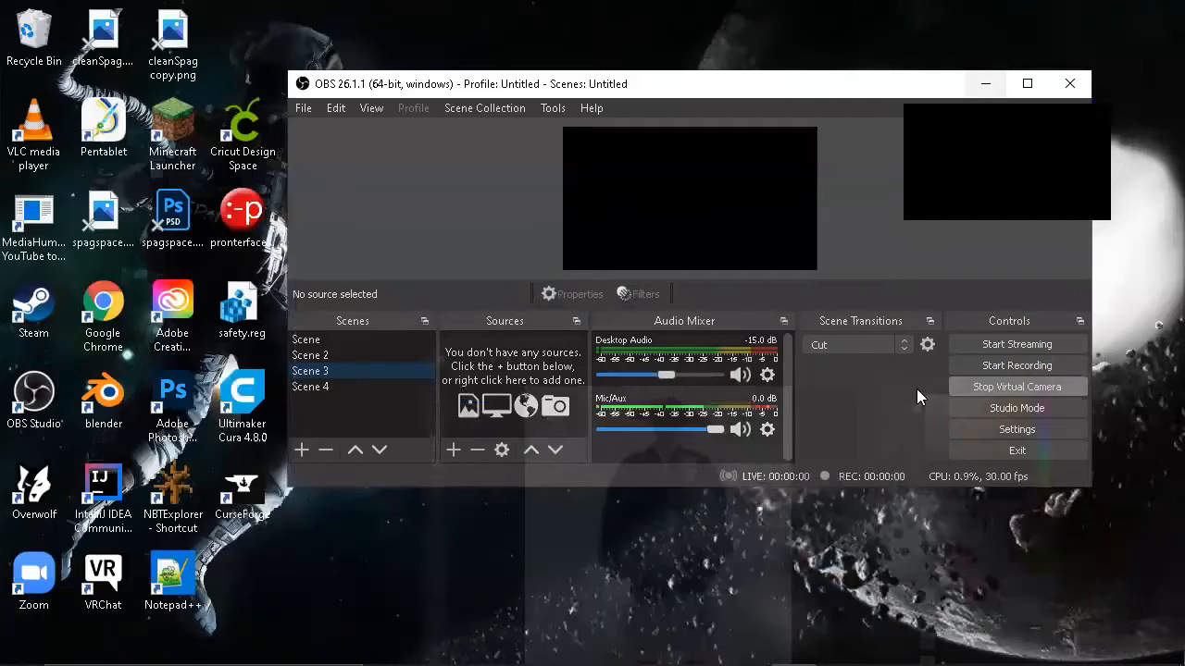
drag(843, 93, 798, 93)
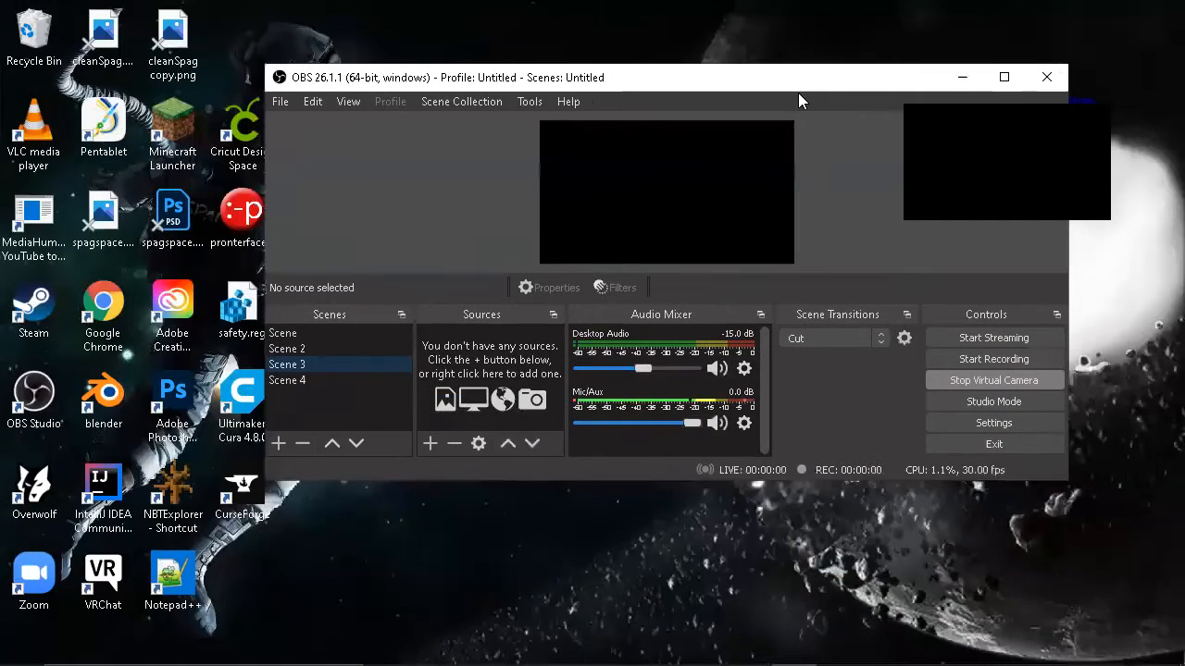
Step: Add an image source to Scene 3 using the file 148037089-autumn-background-with-asian-style-garden-and-home-.jpg from Downloads
click(429, 445)
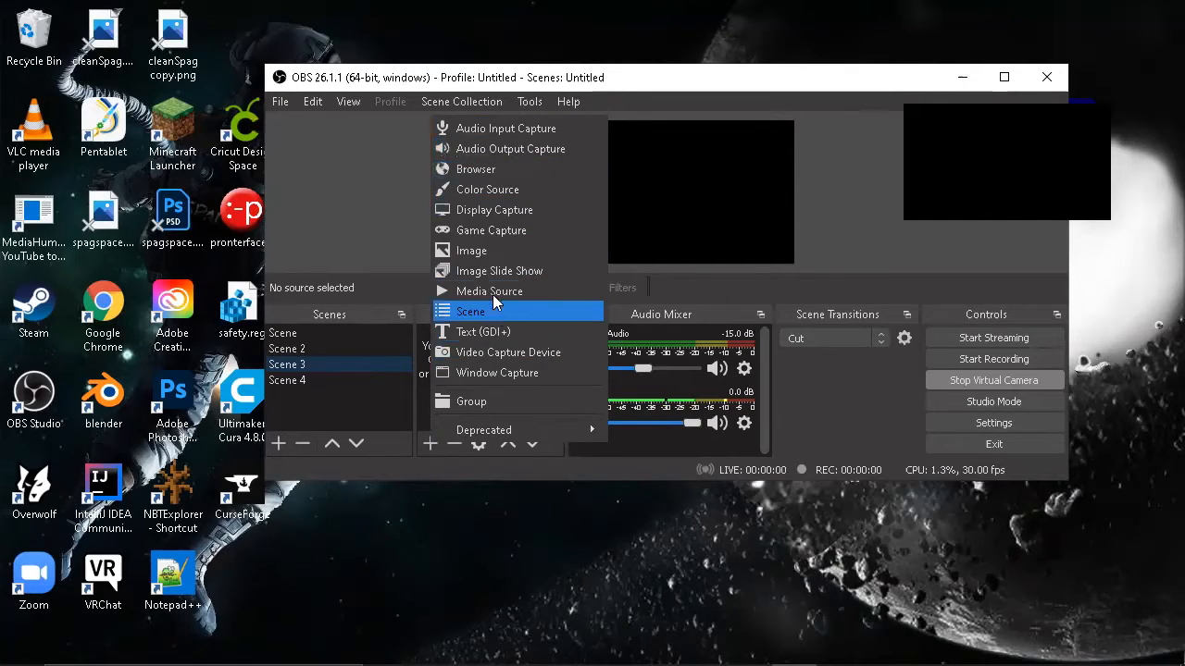
click(492, 252)
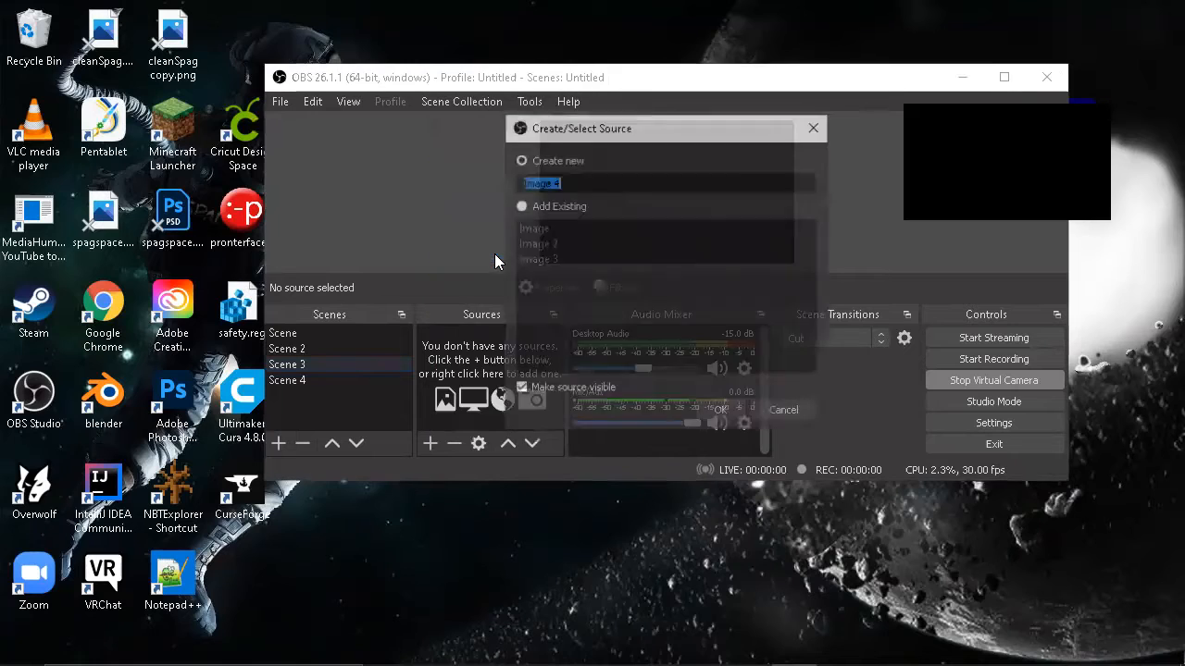
click(705, 413)
click(917, 417)
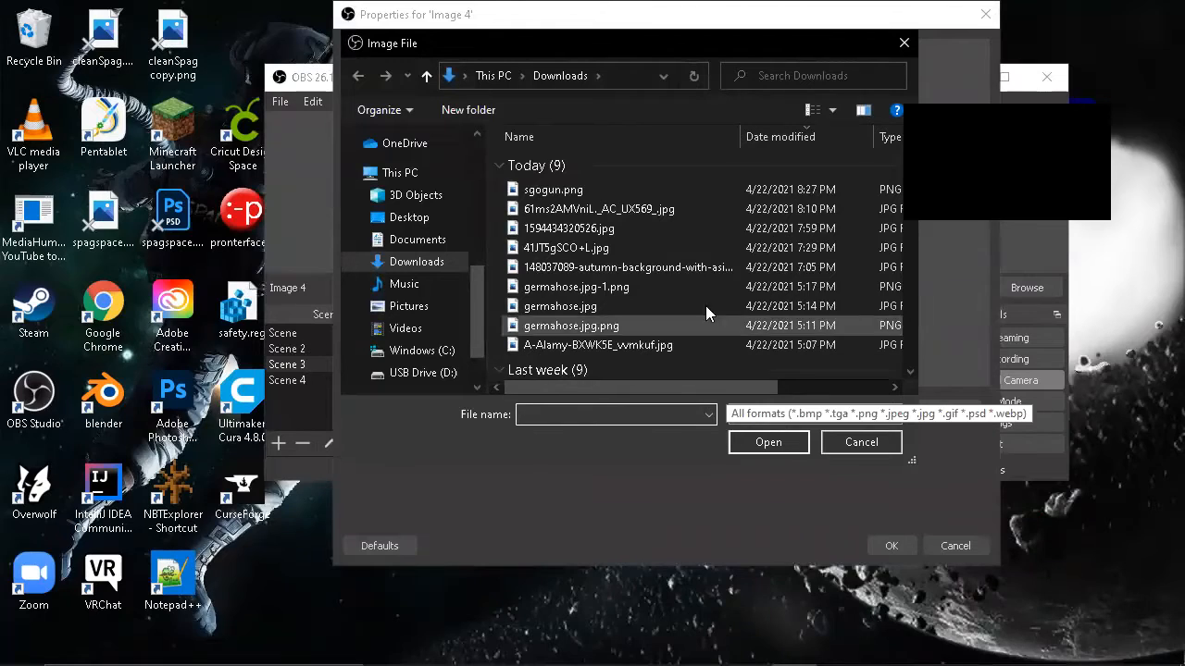
click(696, 268)
click(784, 442)
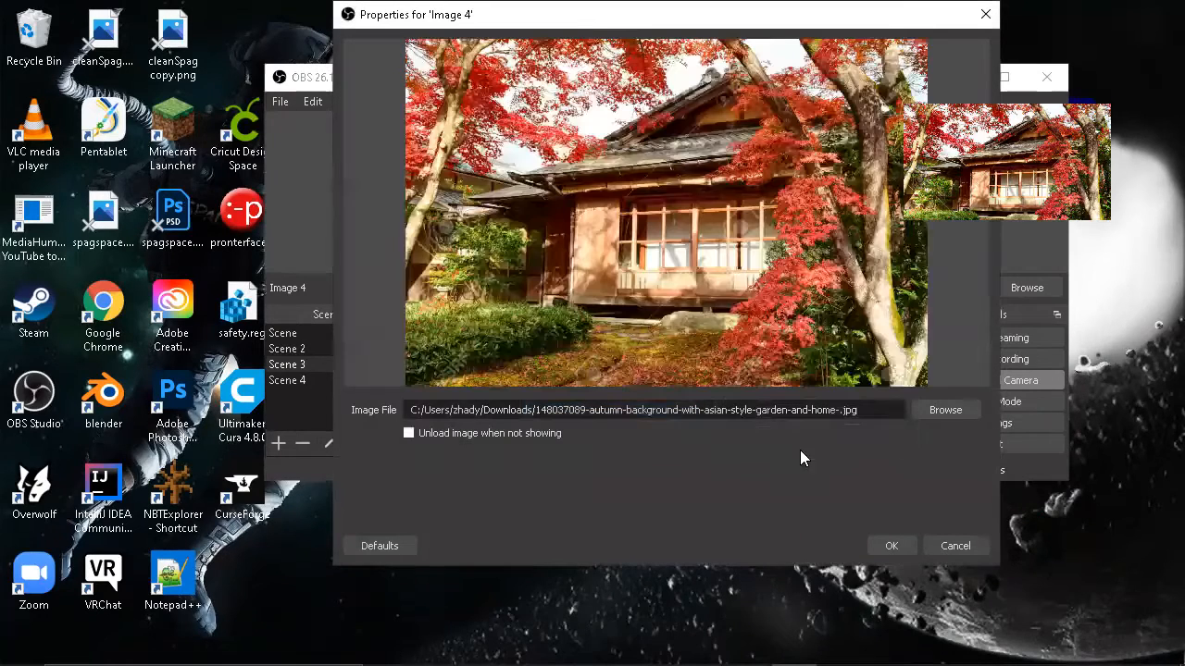
key(Return)
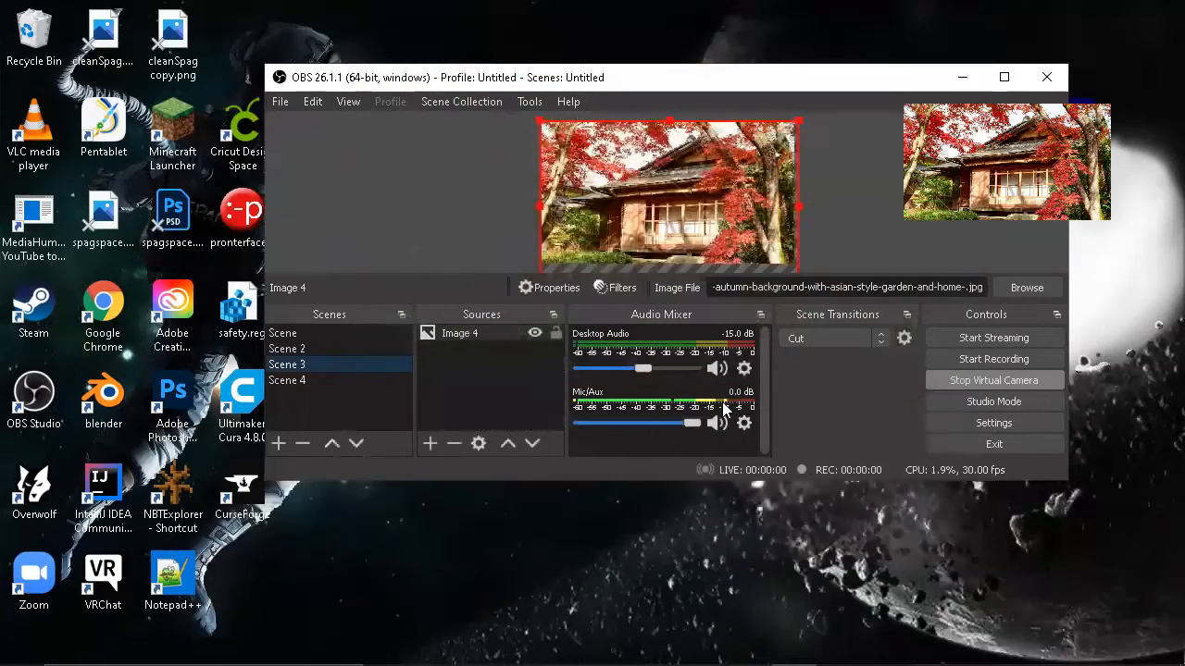
Step: Add a new image source to Scene 3 using the character file sgogun.png from Downloads
click(428, 445)
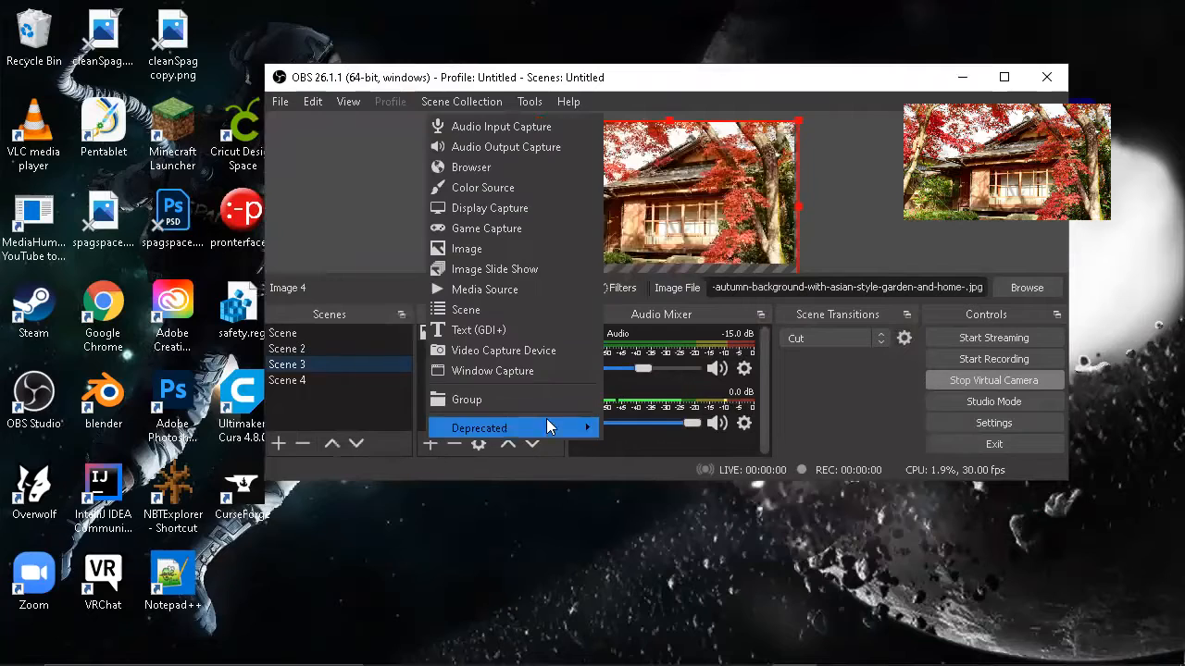
click(486, 250)
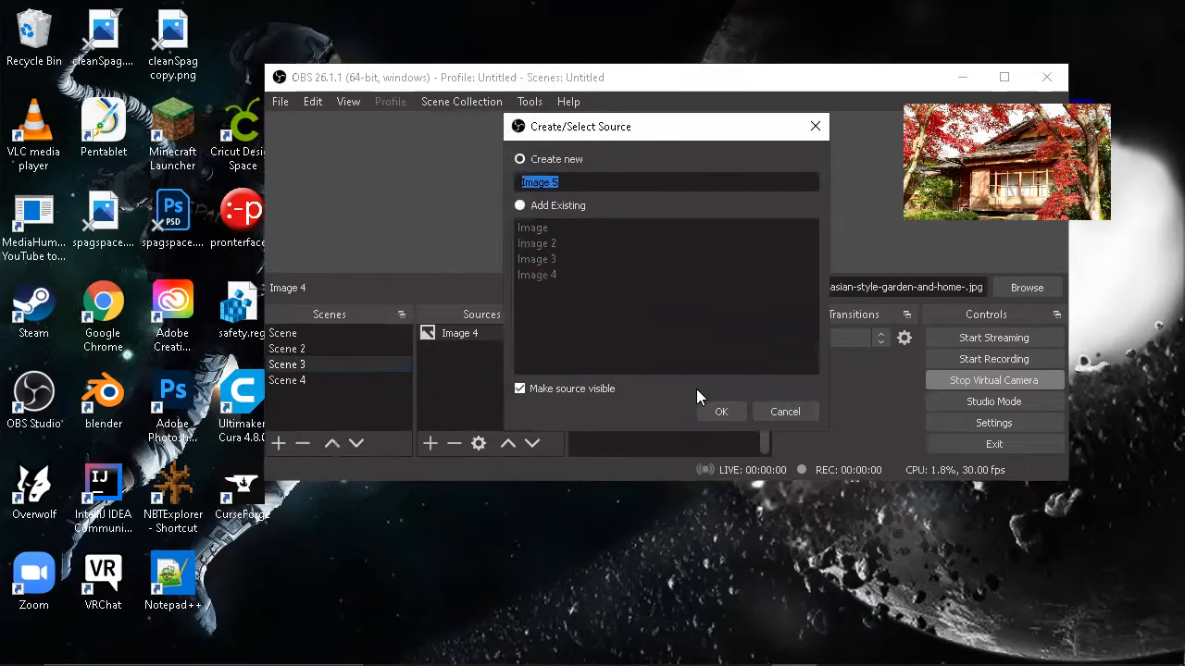
click(714, 409)
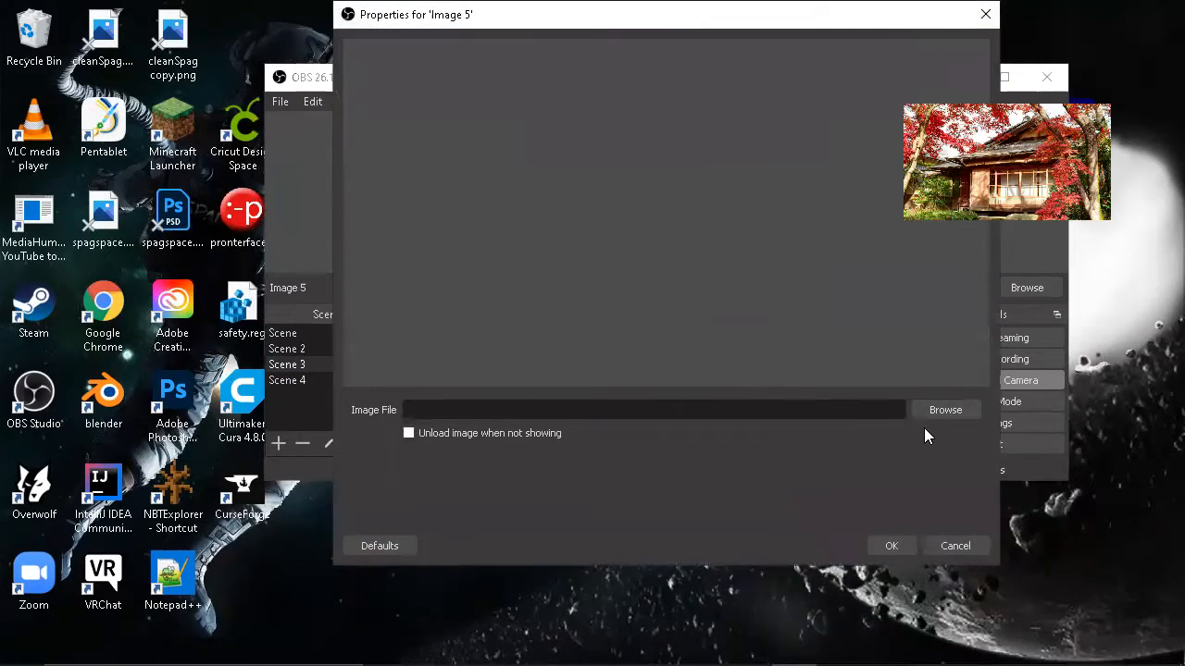
click(934, 408)
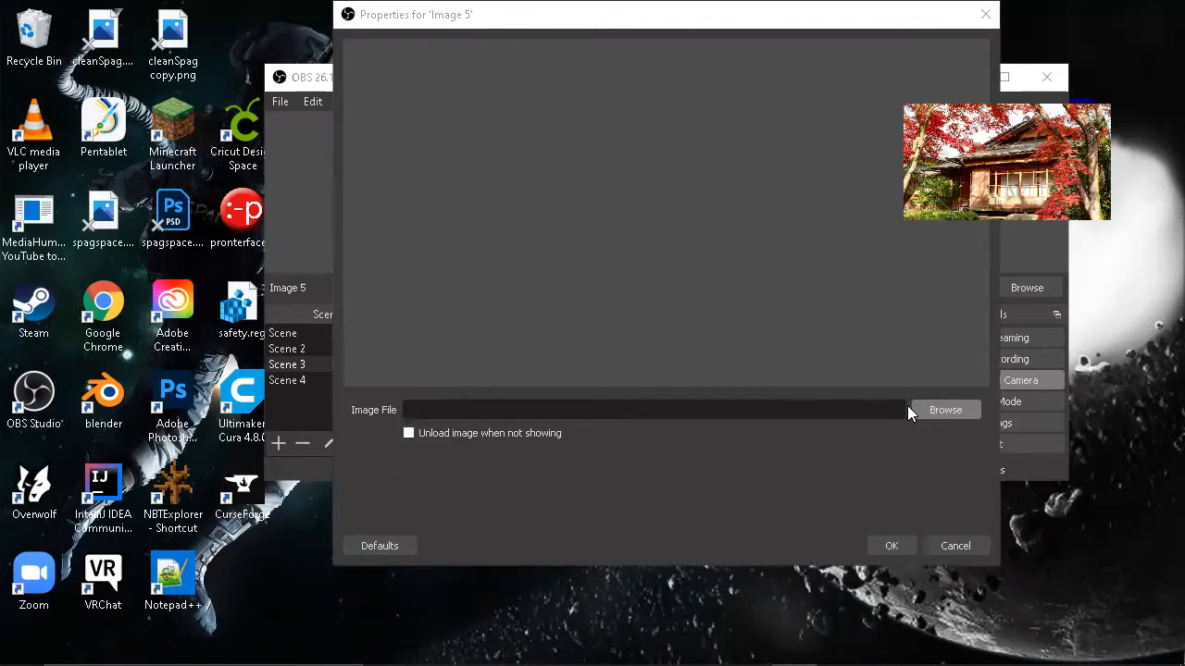
click(714, 194)
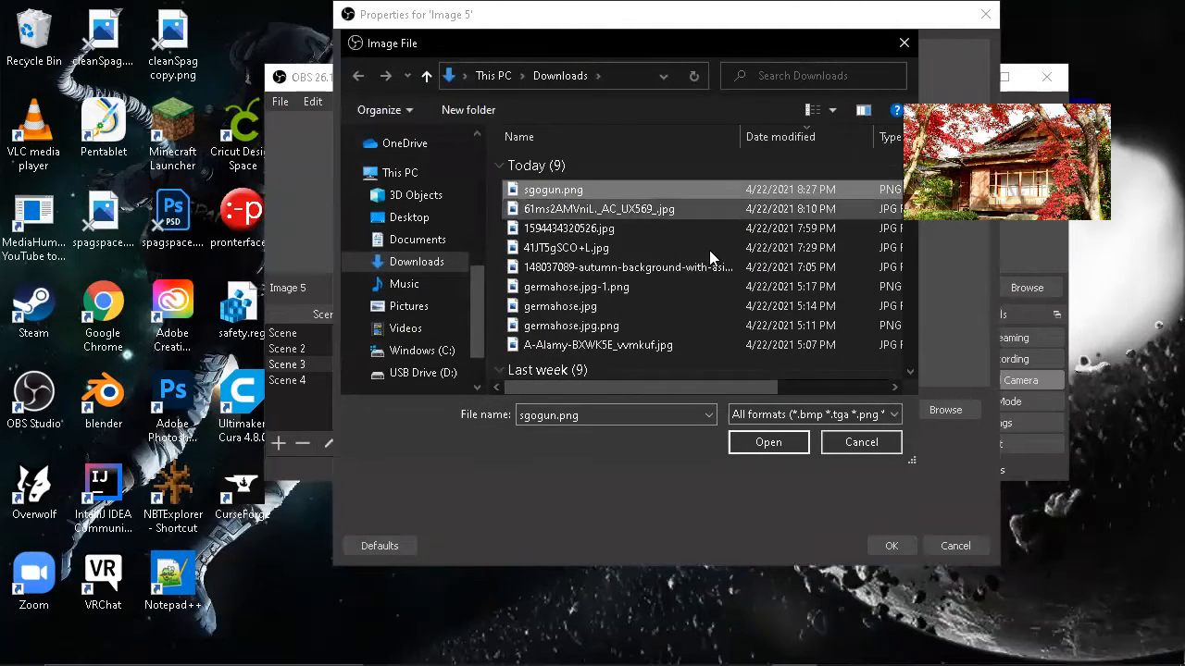
click(769, 443)
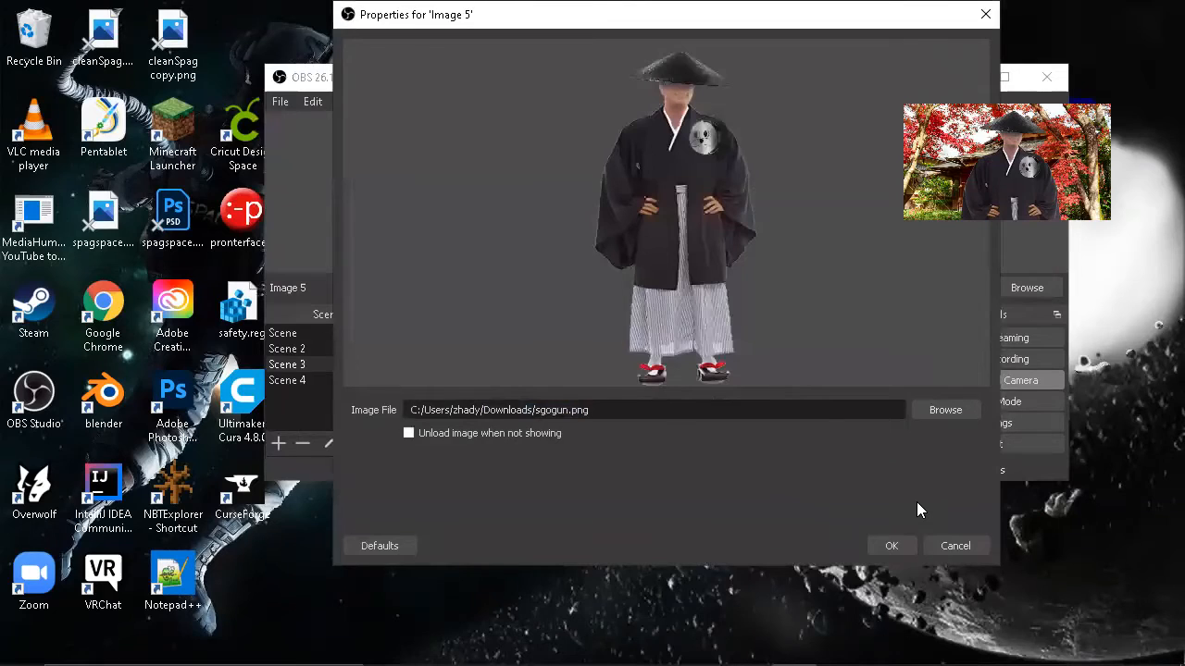
click(892, 546)
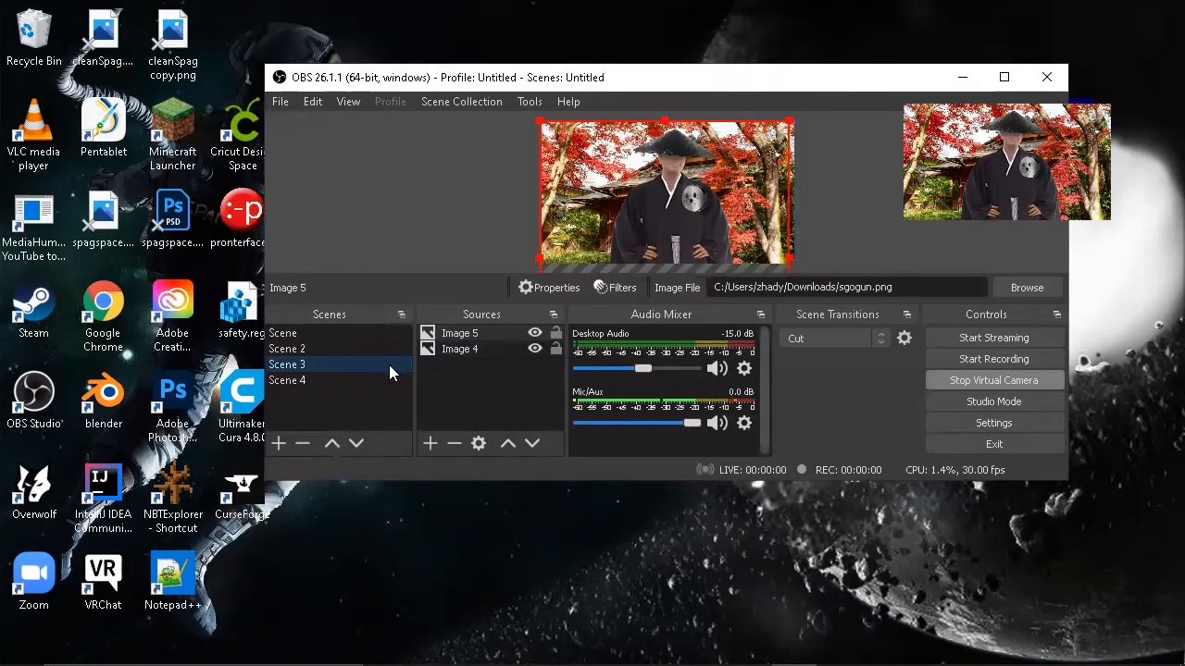
Step: Remove the empty Scene 4 from the scene list
right_click(364, 381)
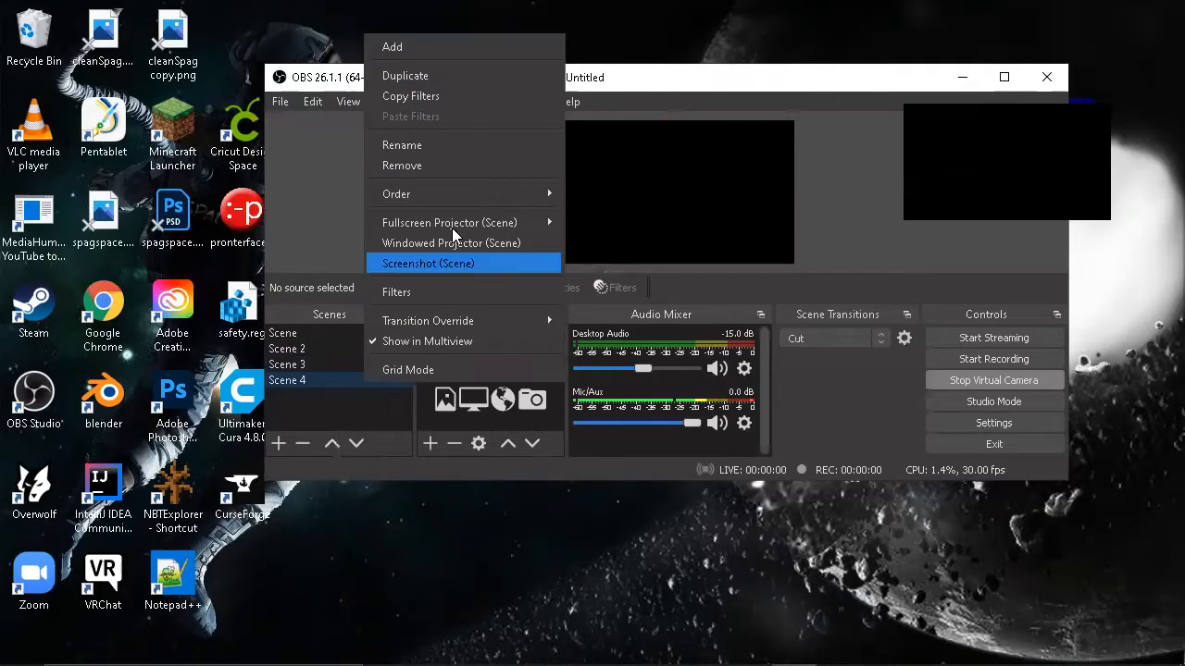
click(448, 166)
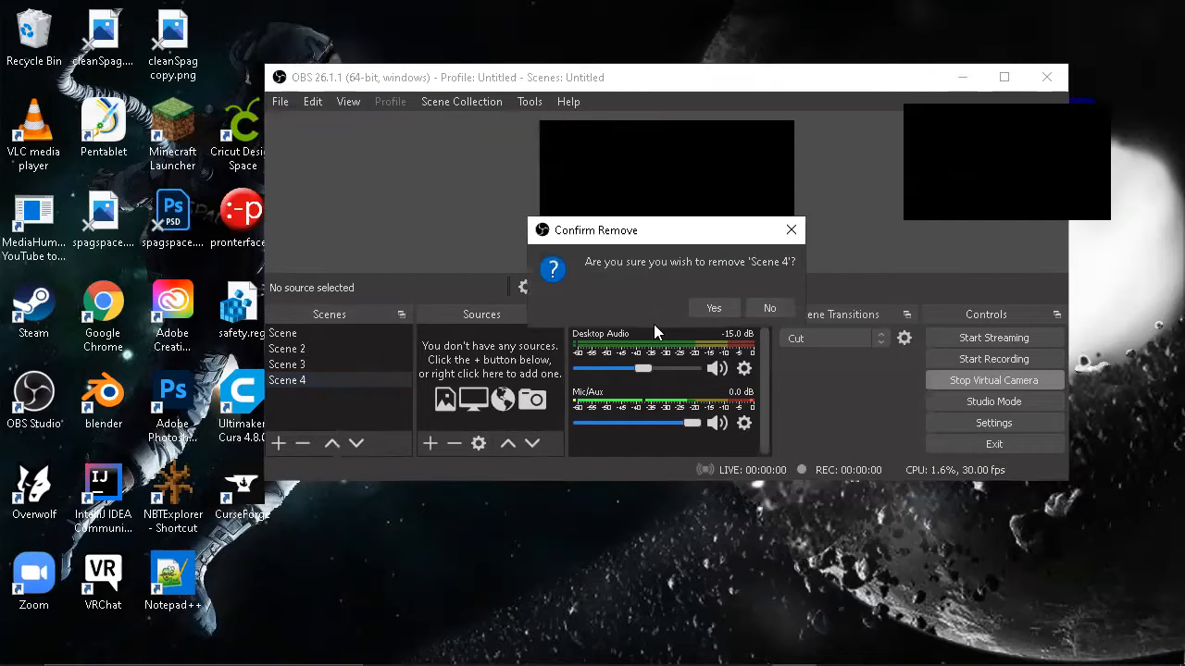
click(715, 309)
Step: Duplicate Scene 3 under the name Scene 3 2
right_click(375, 366)
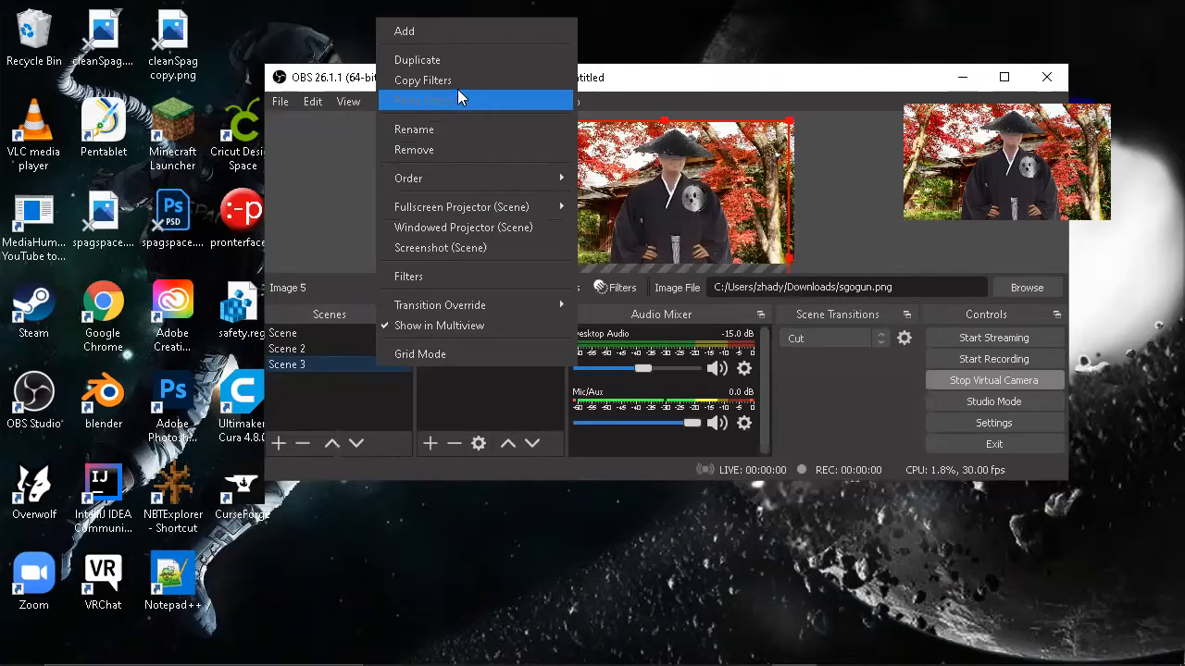
click(457, 61)
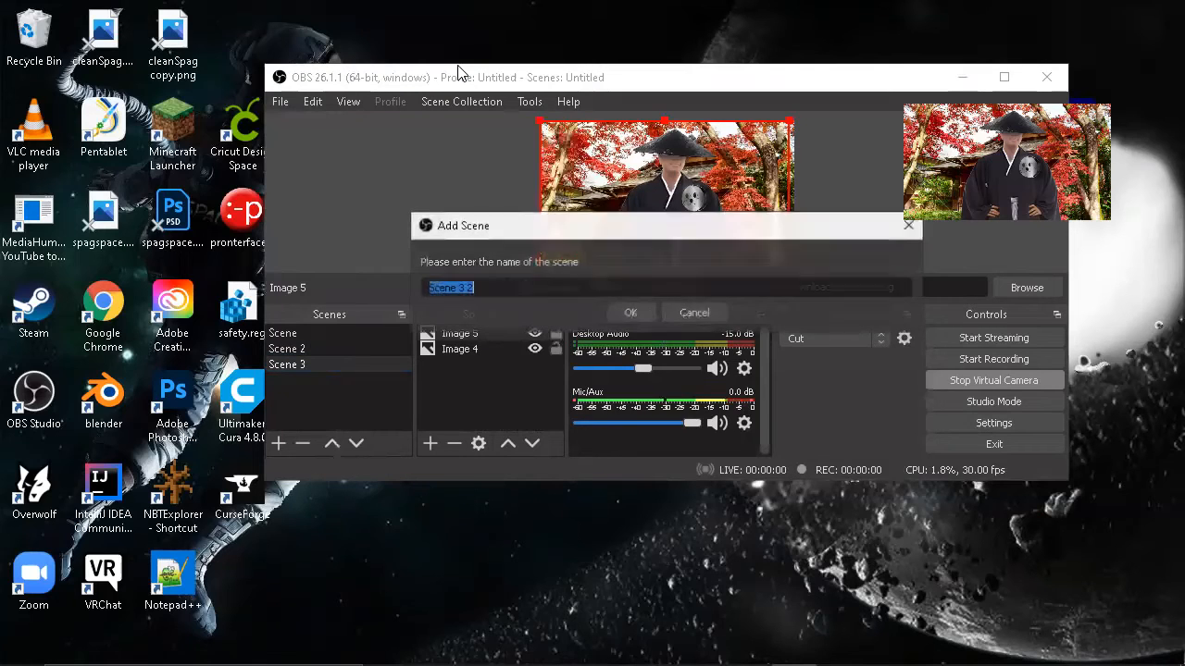
click(611, 309)
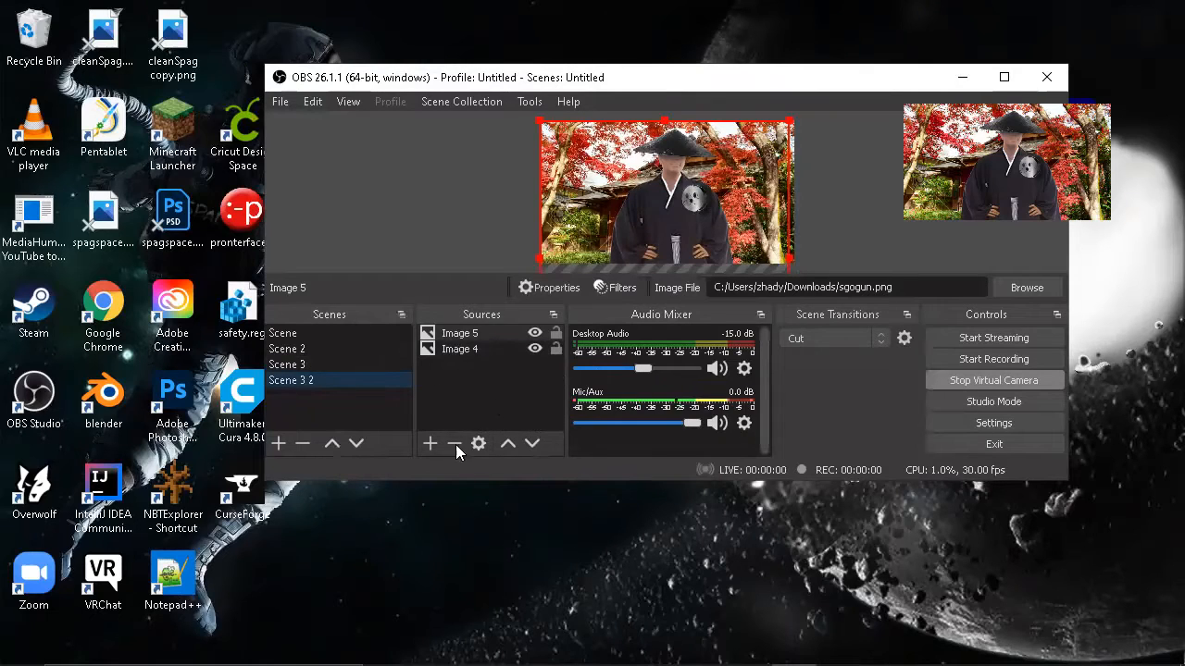
Step: Add a move source effect filter named MoveSourceFilter to the original Scene 3
click(336, 361)
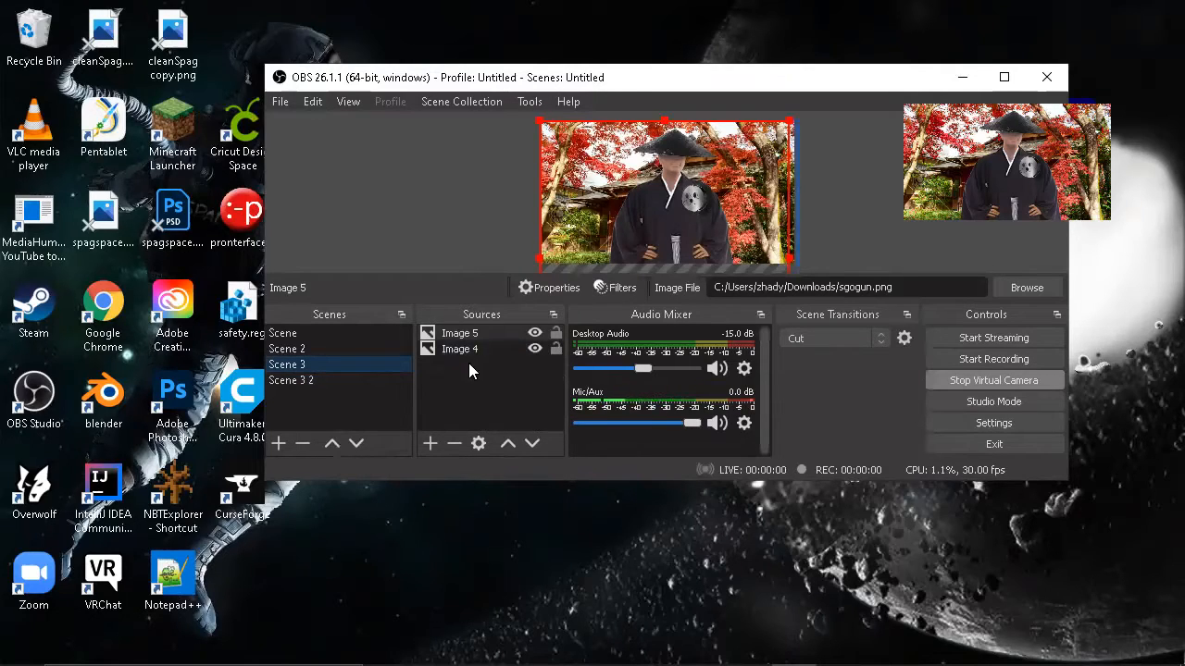
right_click(370, 364)
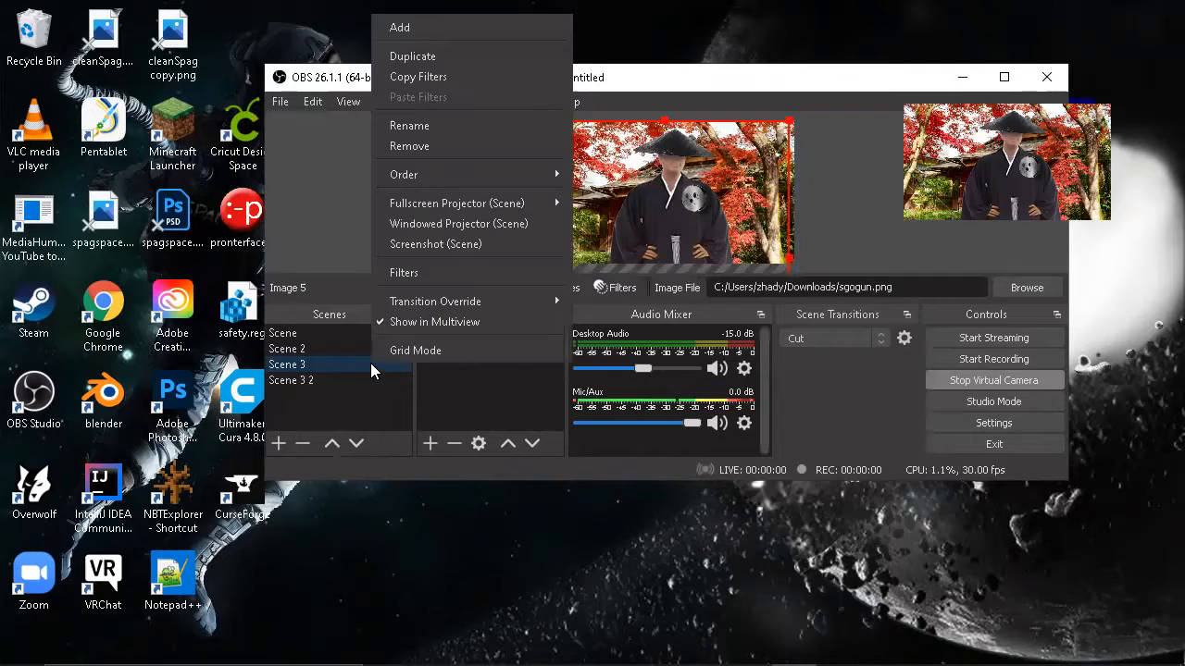
click(413, 282)
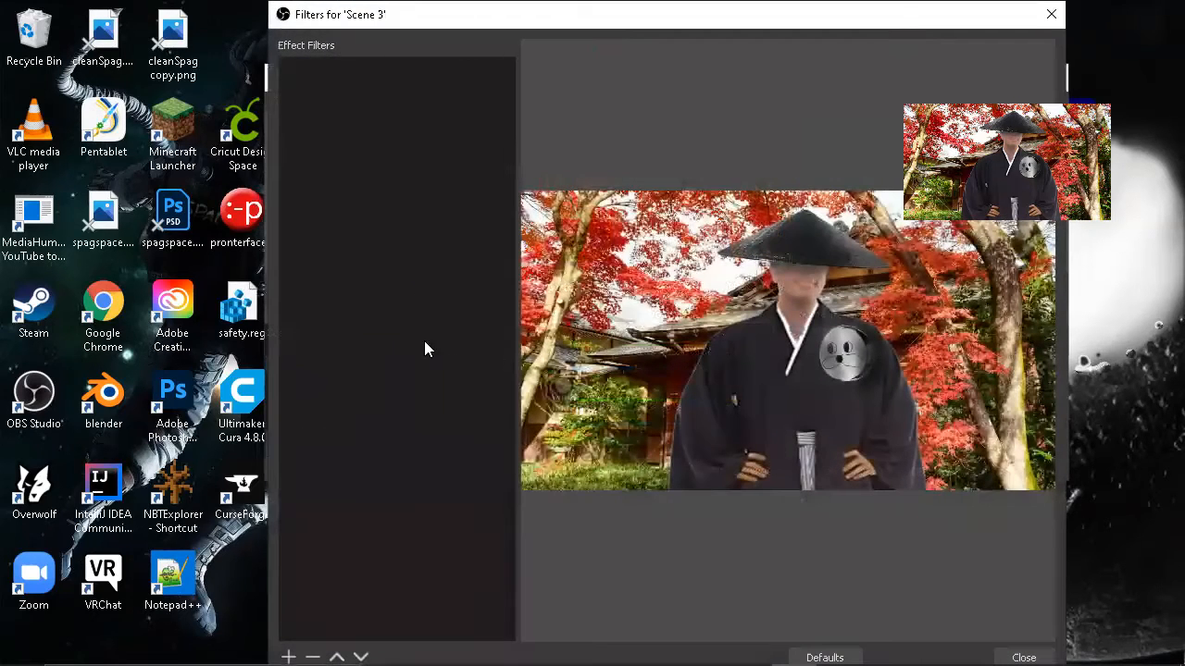
right_click(389, 226)
mouse_move(428, 240)
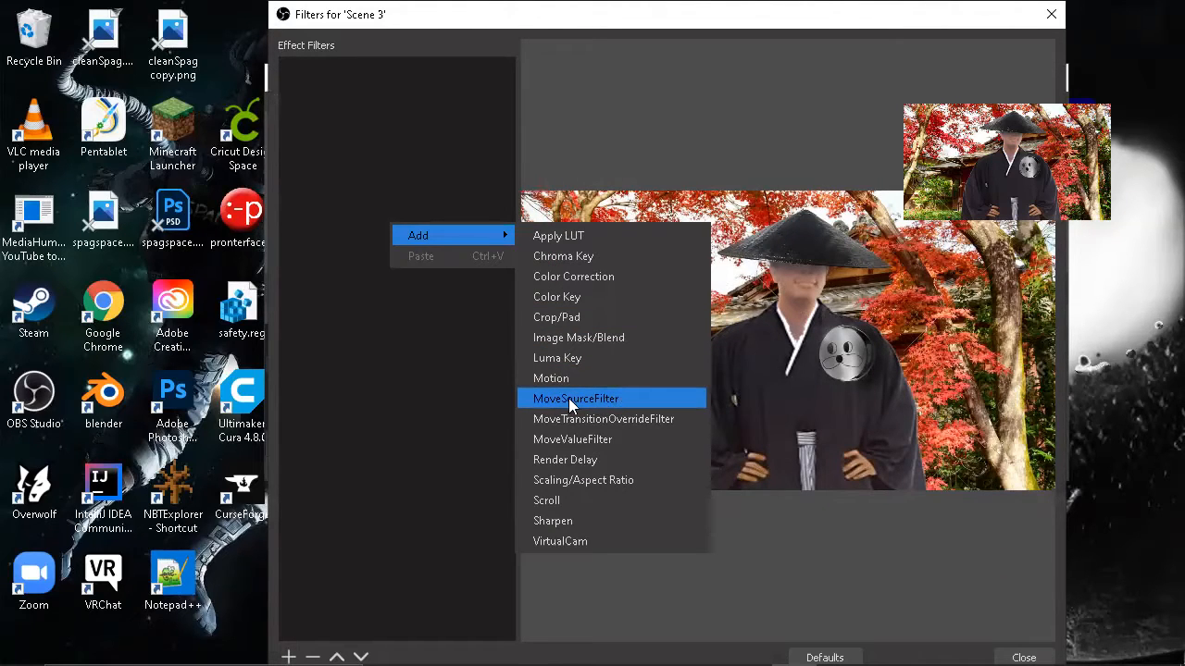
click(598, 398)
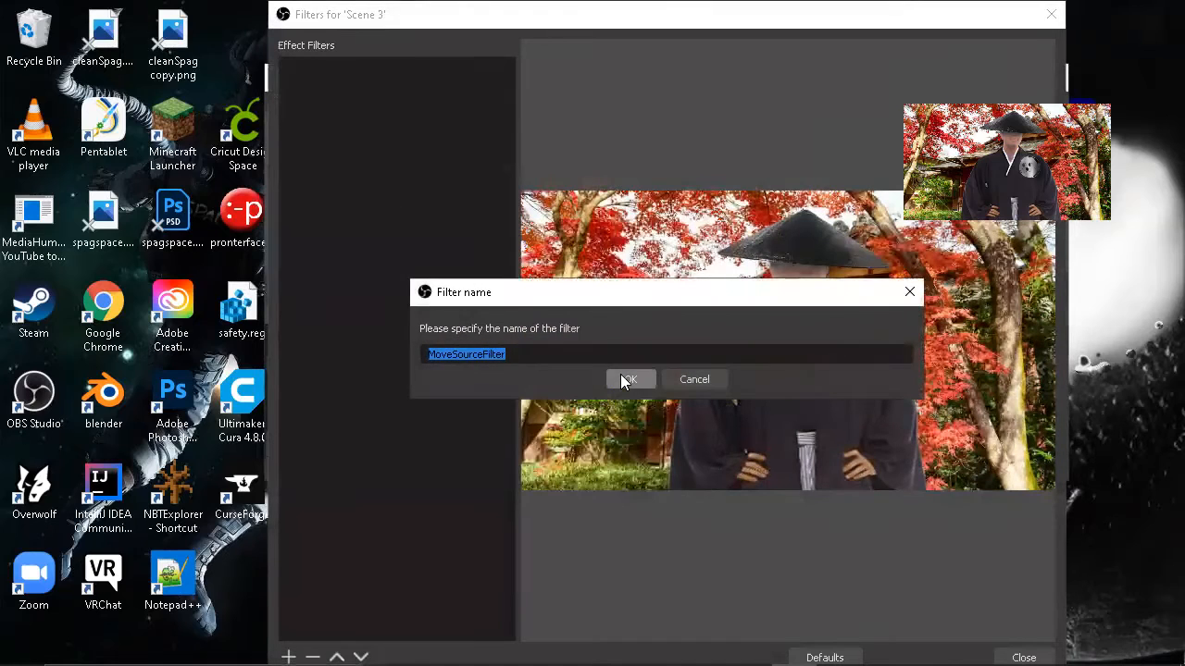
click(620, 374)
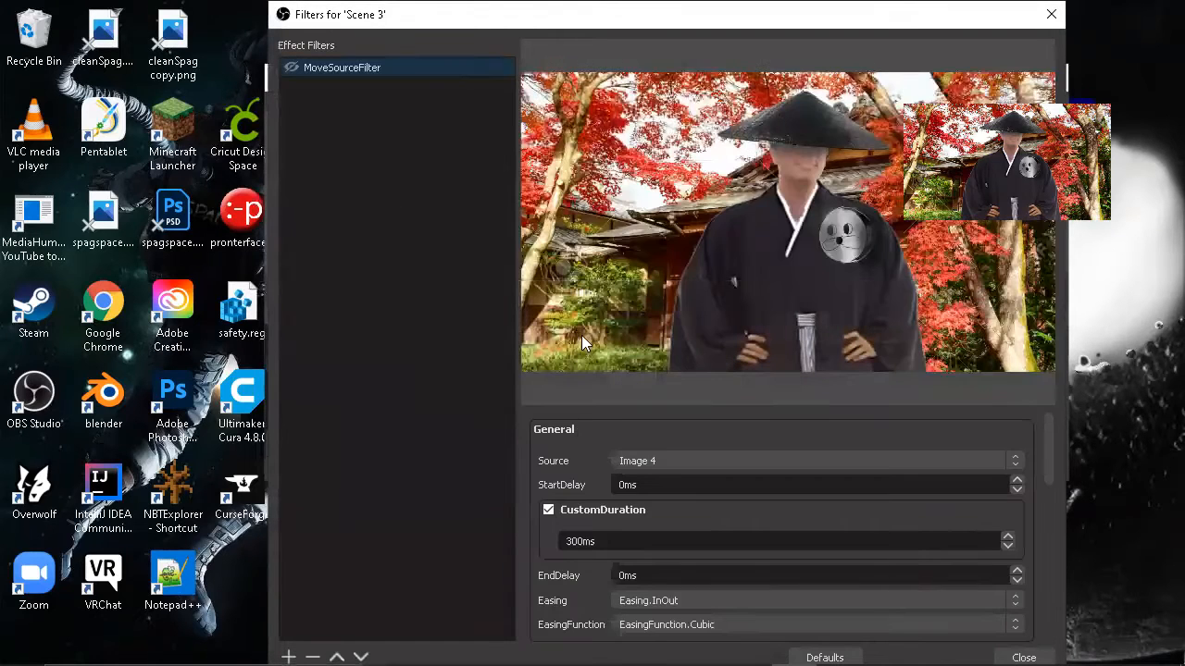
Step: Duplicate the scene's move source filter under the name MoveSourceFilter 2
right_click(350, 68)
click(389, 111)
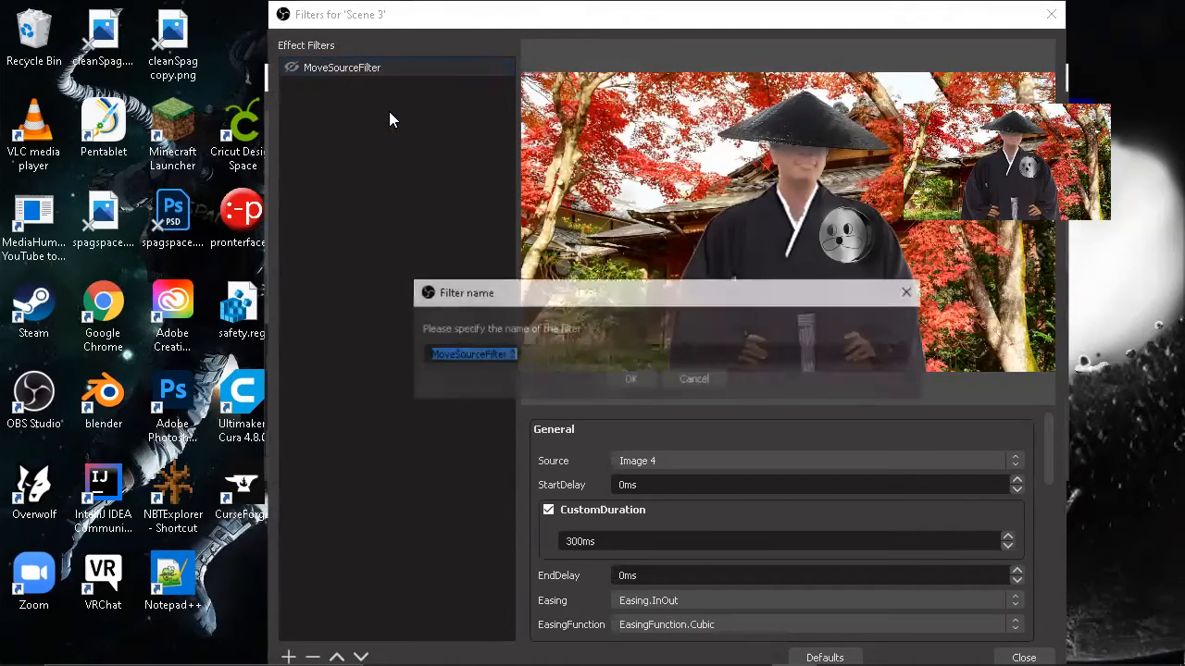
click(622, 376)
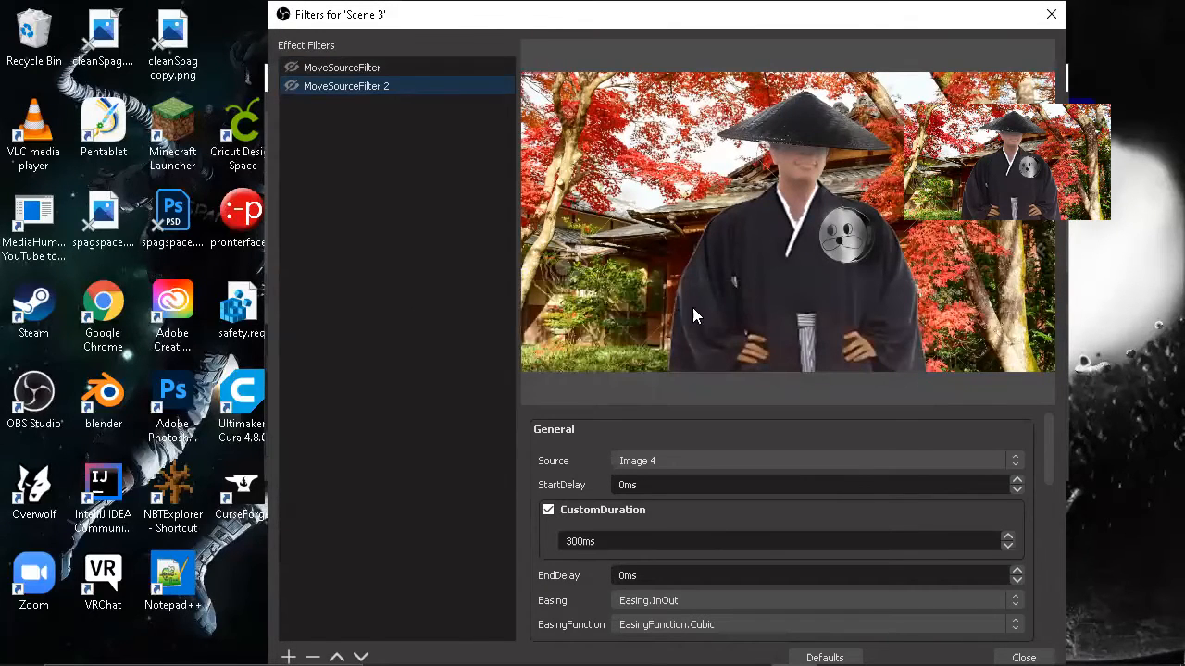
Step: Arrange the Scene 3 filters window and the main OBS window side by side, keeping the scene preview and sources in view
drag(772, 26, 884, 27)
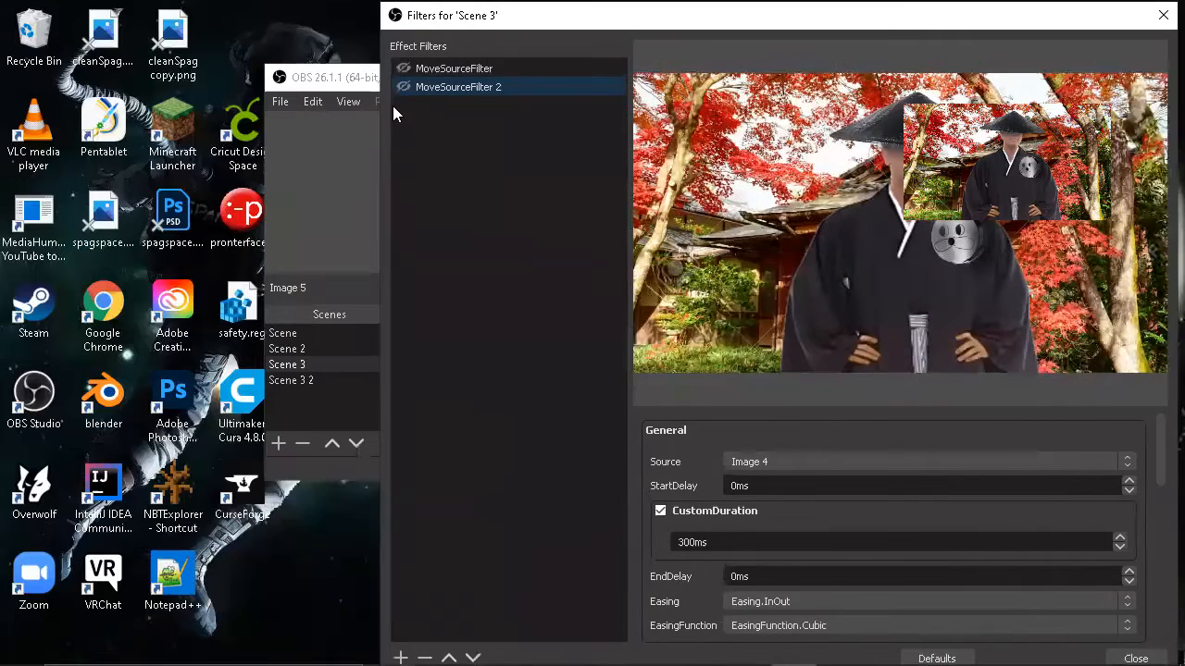
click(363, 80)
drag(362, 80, 174, 71)
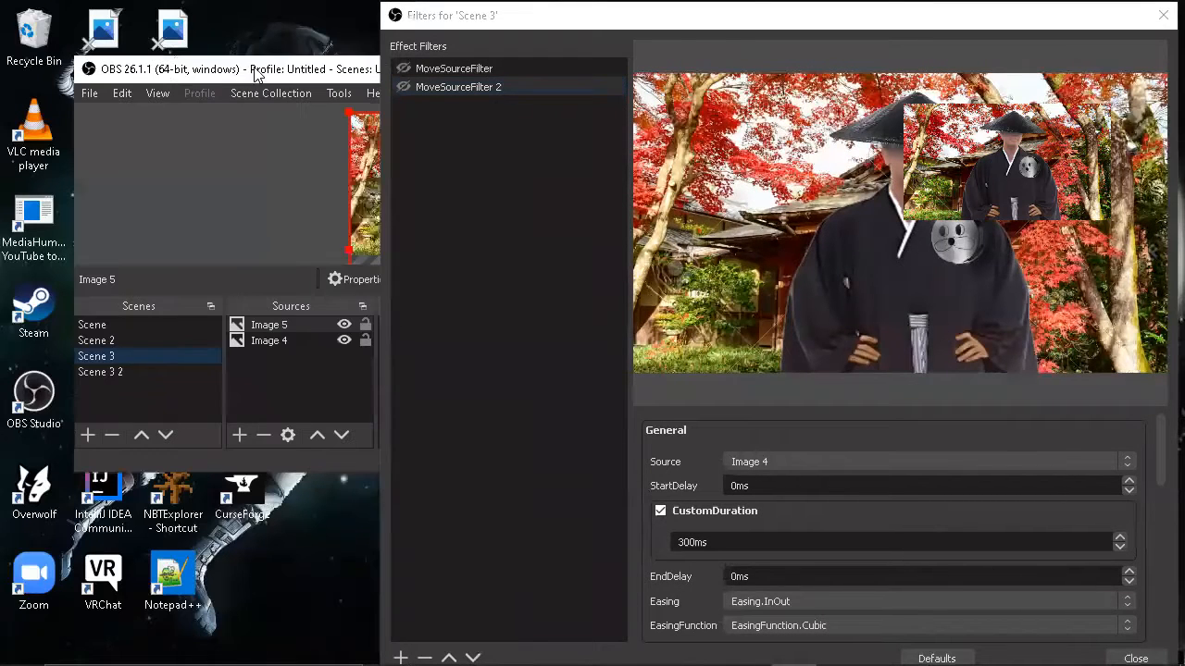
drag(274, 74, 119, 72)
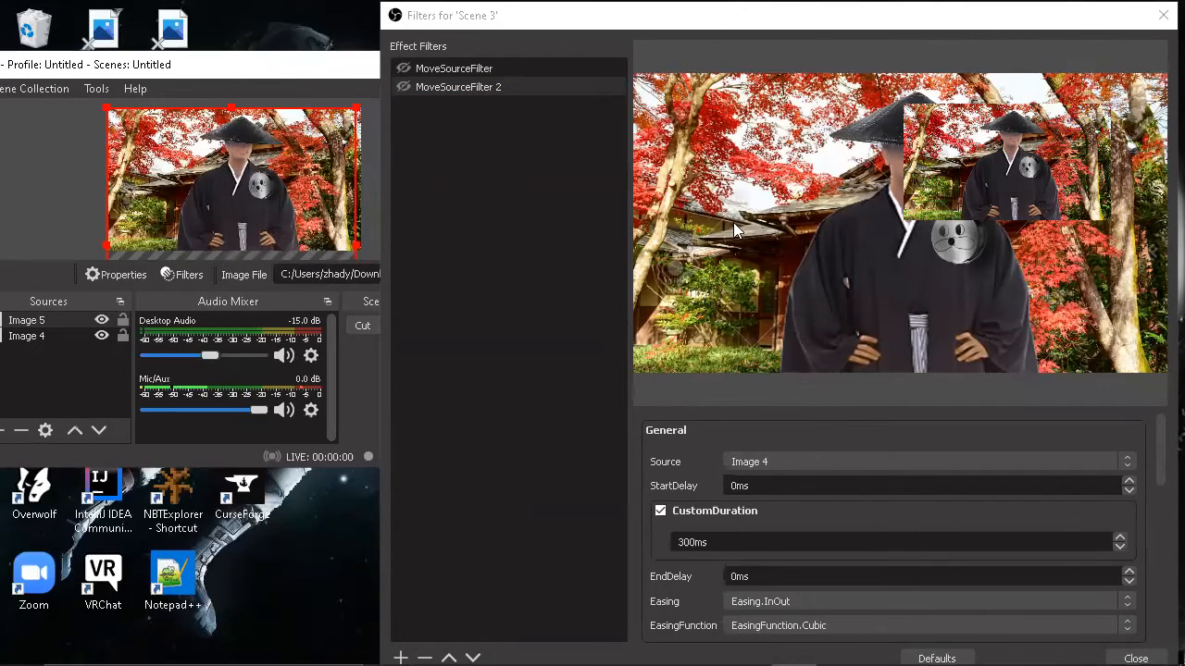
Step: Set the source of the first MoveSourceFilter to Image 5, the character image
click(524, 65)
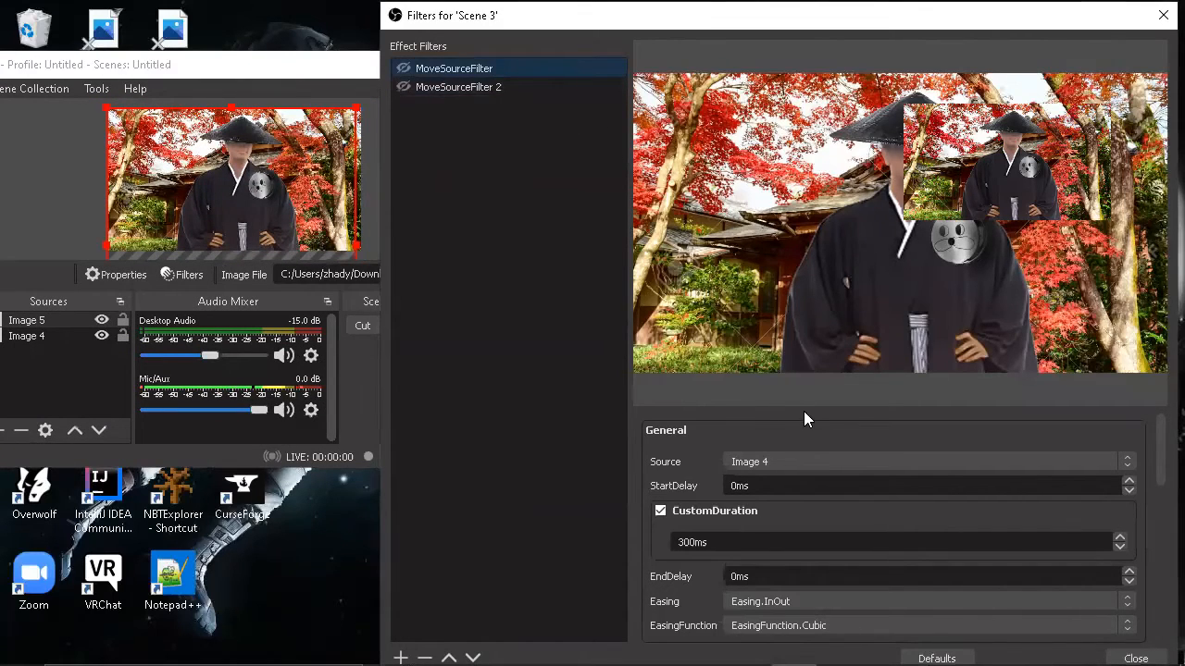
scroll(803, 452, down, 1)
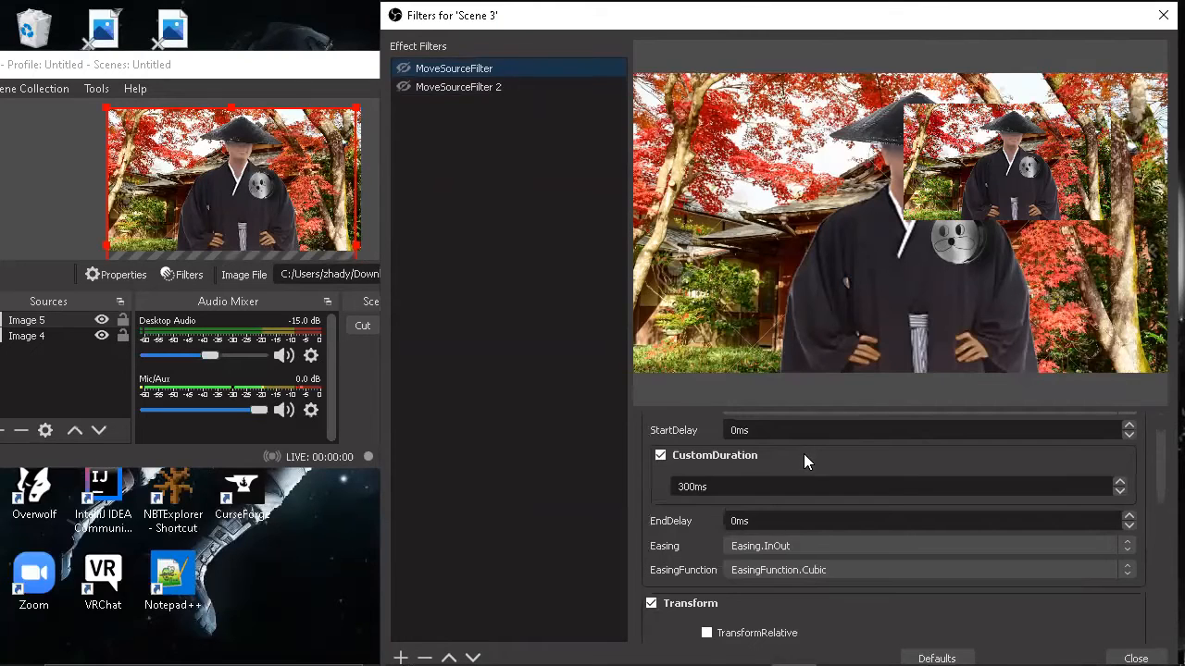
scroll(804, 454, up, 1)
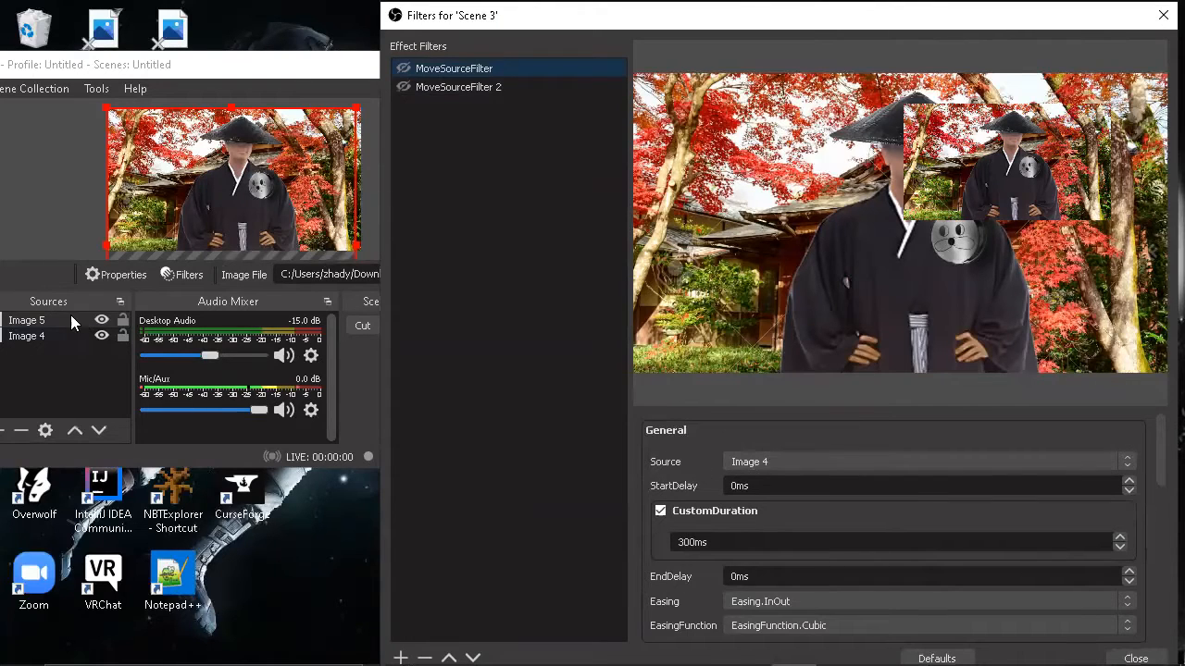
click(246, 204)
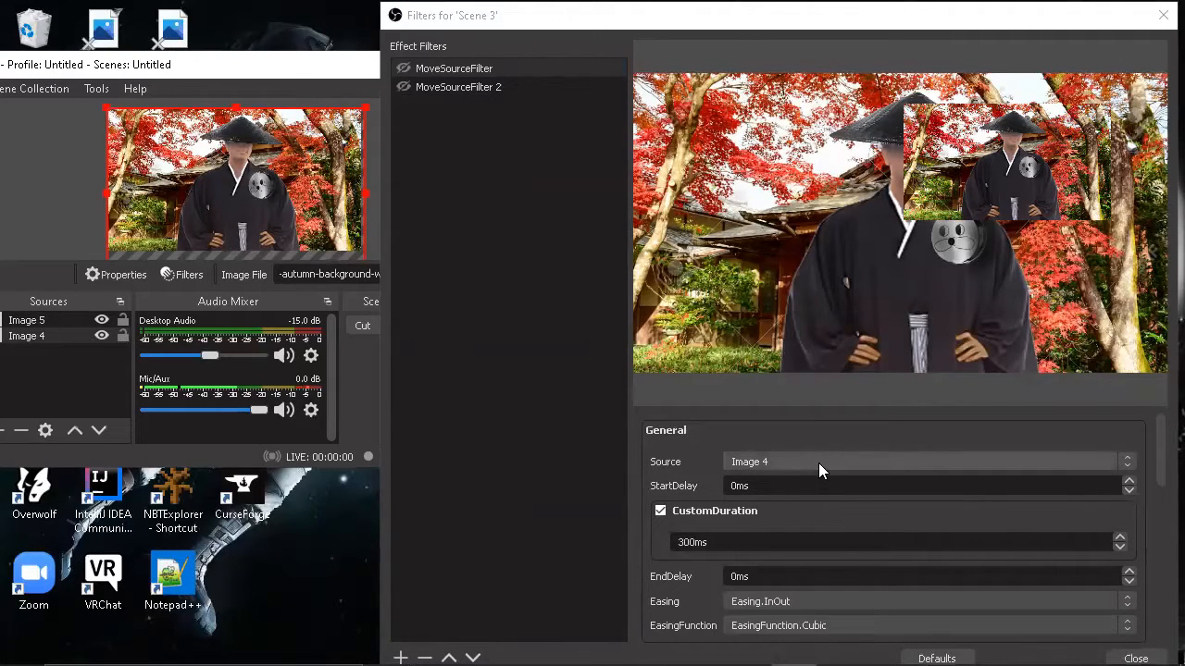
click(1128, 463)
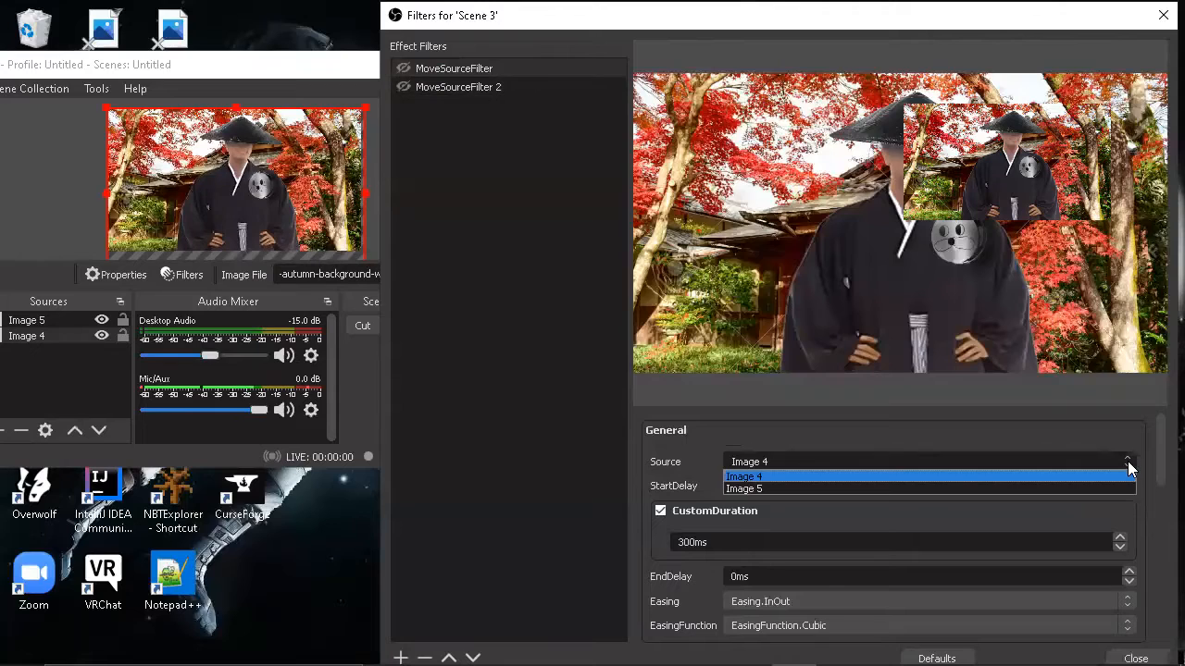
click(991, 488)
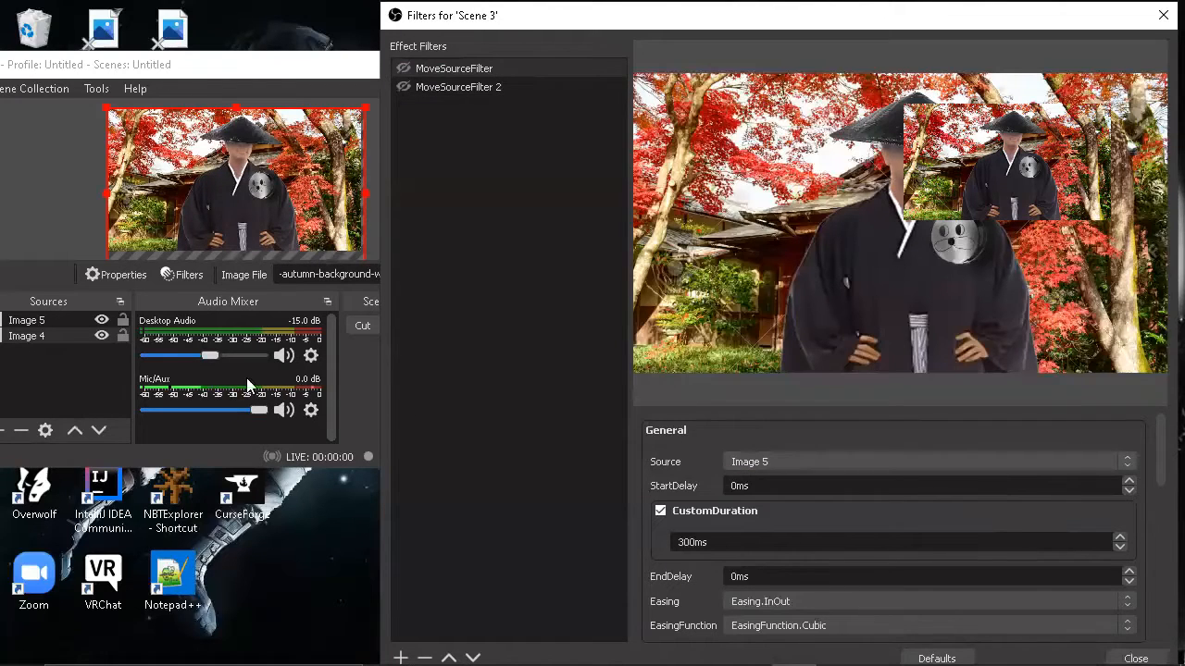
Step: Shift the autumn background and the character in the Scene 3 preview, and return both to their original positions
drag(248, 213, 265, 213)
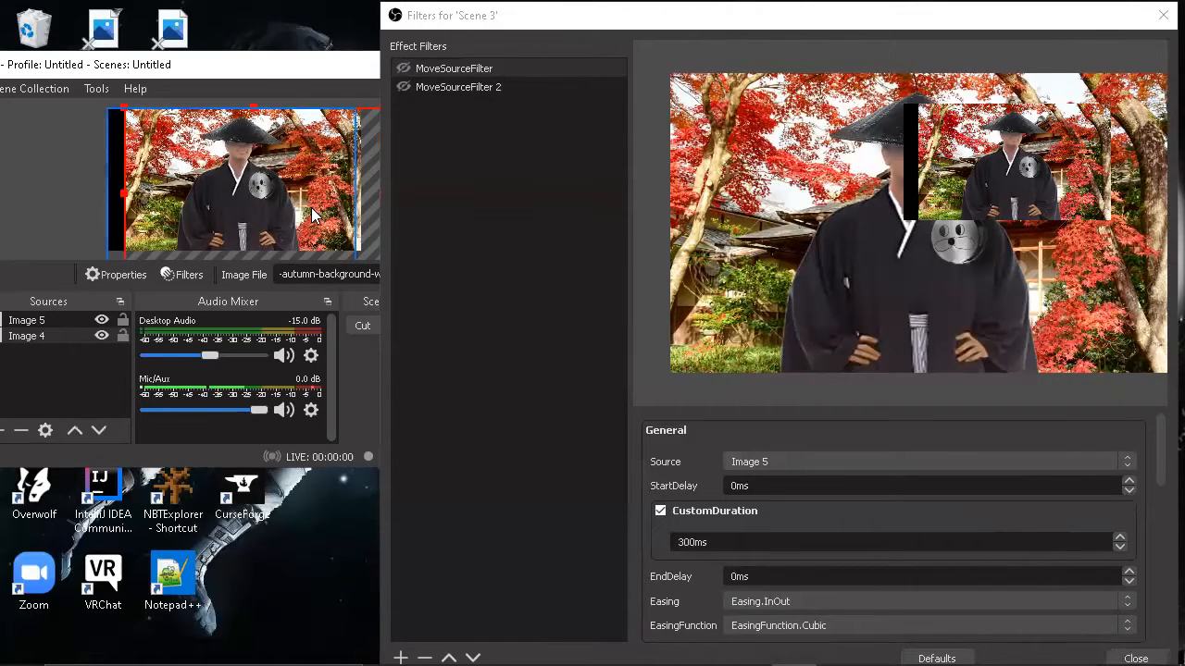
drag(309, 211, 292, 210)
click(257, 213)
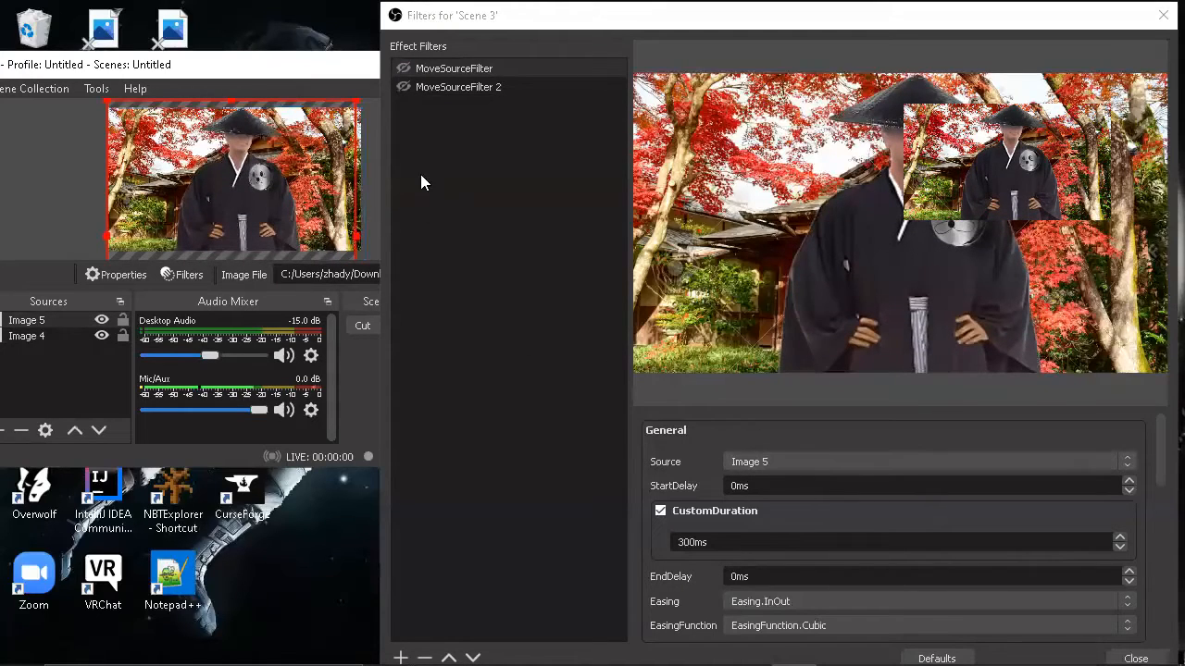
click(841, 462)
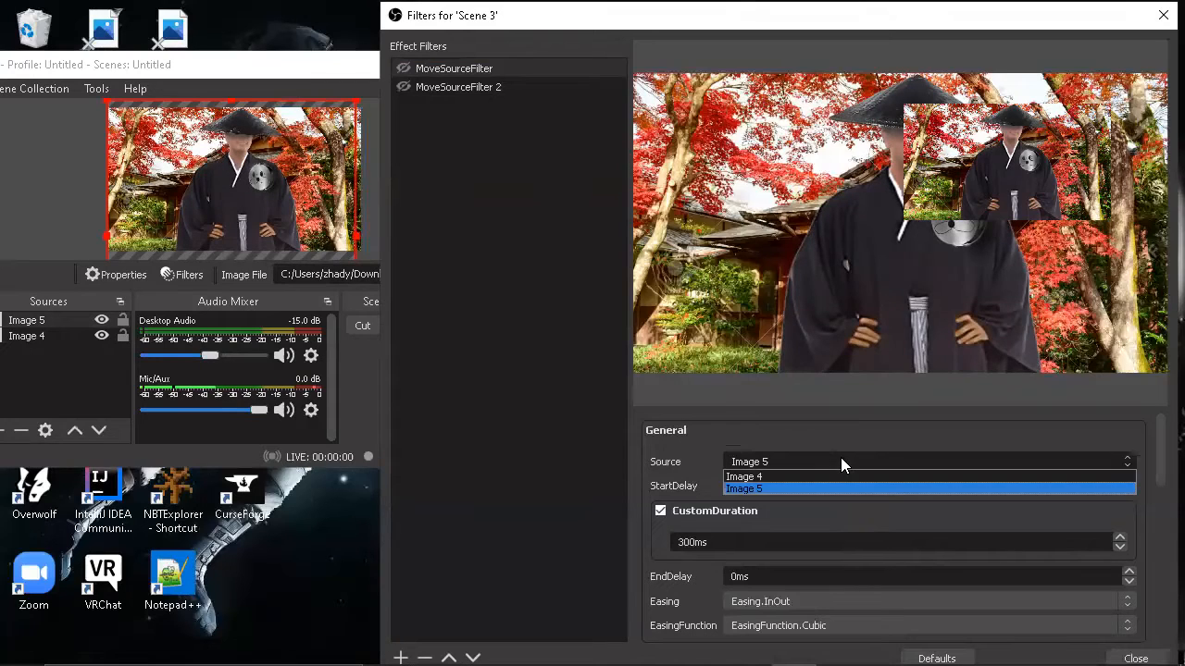
click(829, 486)
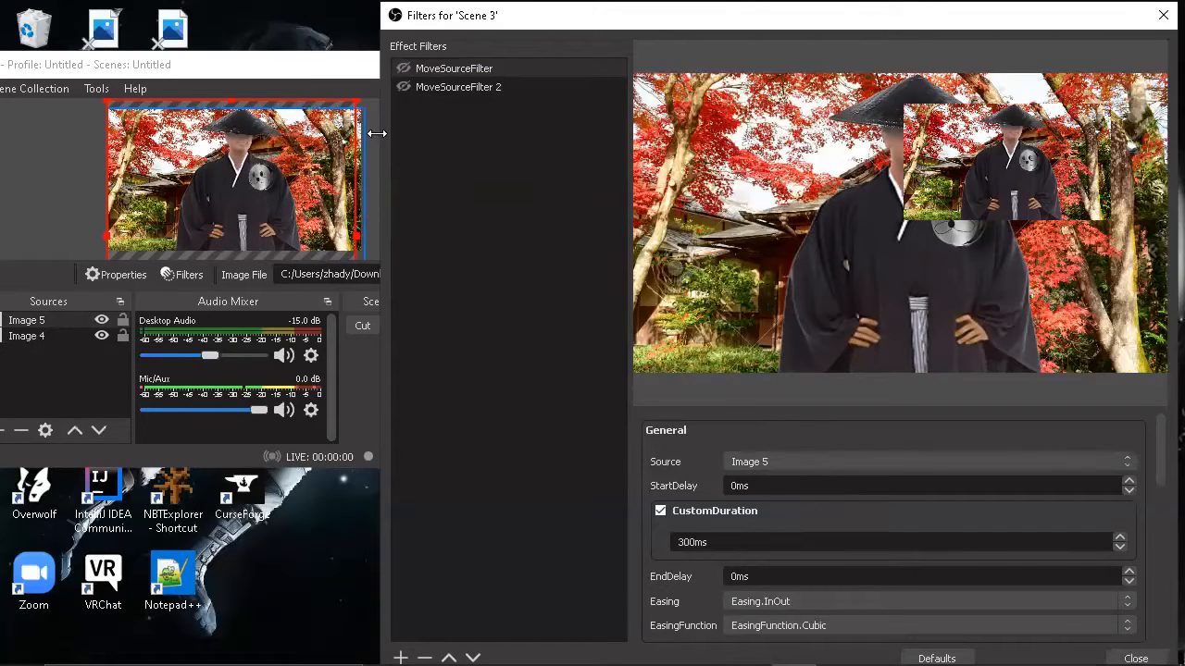
click(257, 183)
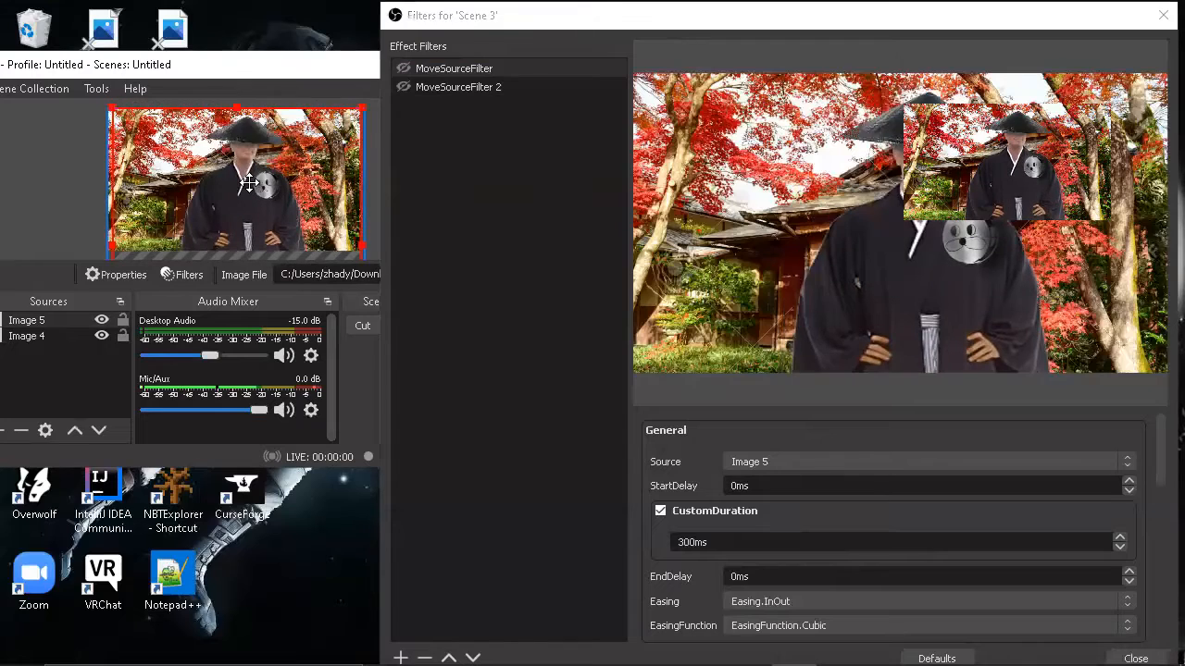
Step: Set the source of MoveSourceFilter 2 to Image 5
click(478, 91)
click(781, 461)
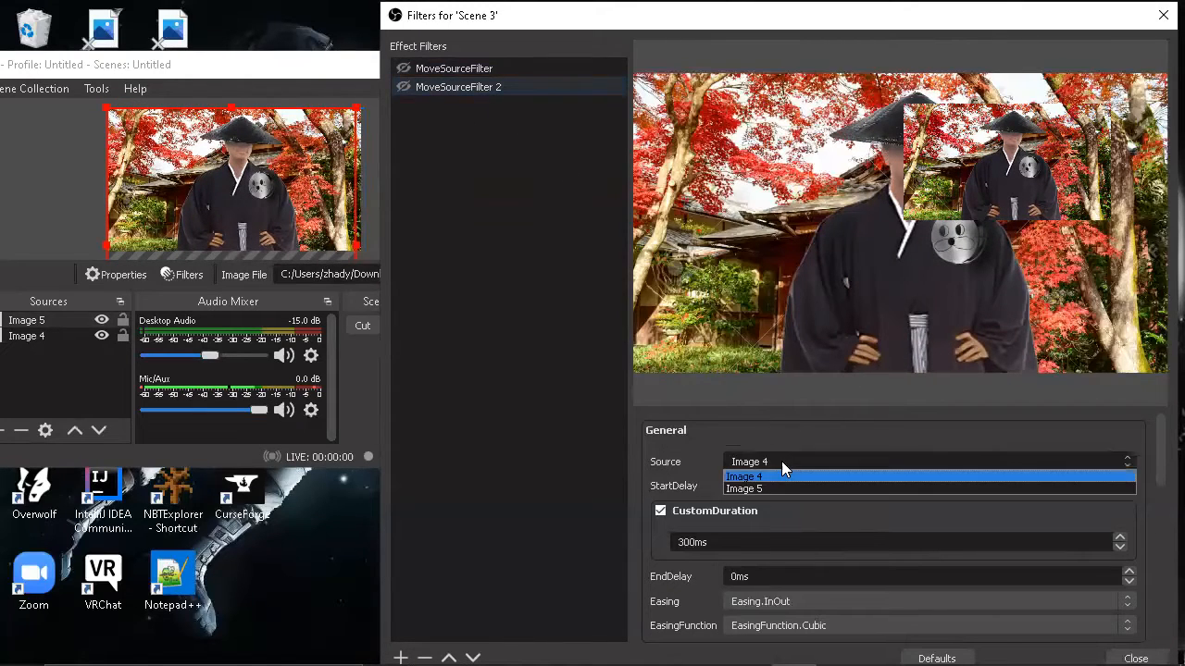
click(780, 483)
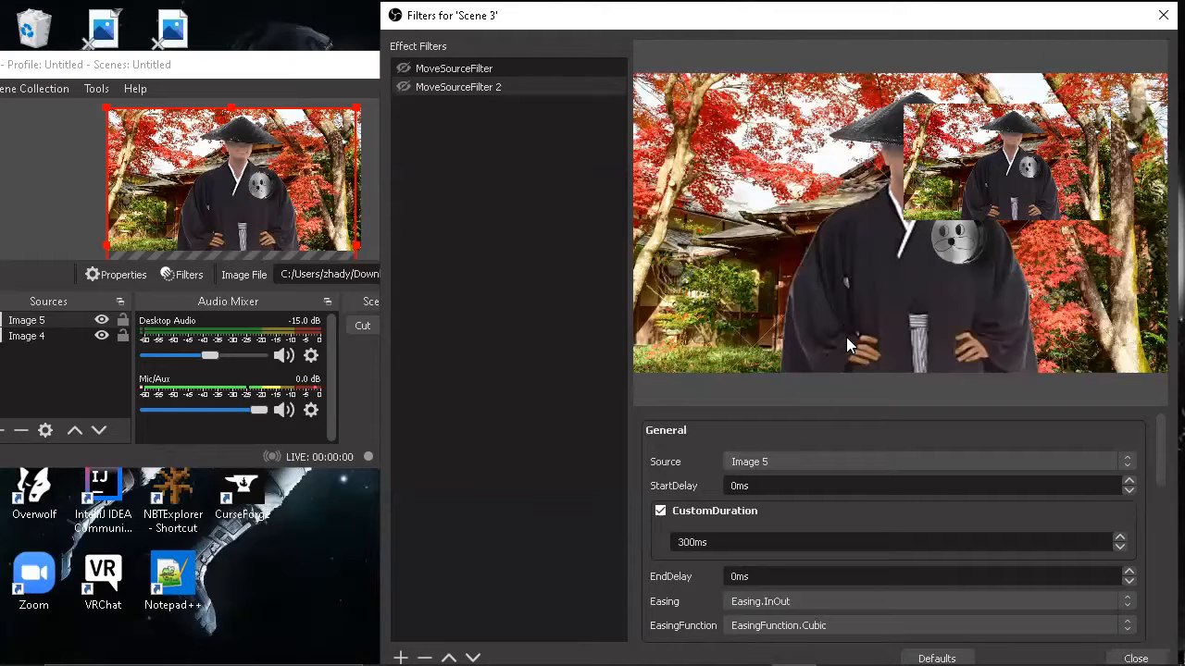
Step: Add a new group named Group to the scene's sources and place it below Image 4
click(282, 71)
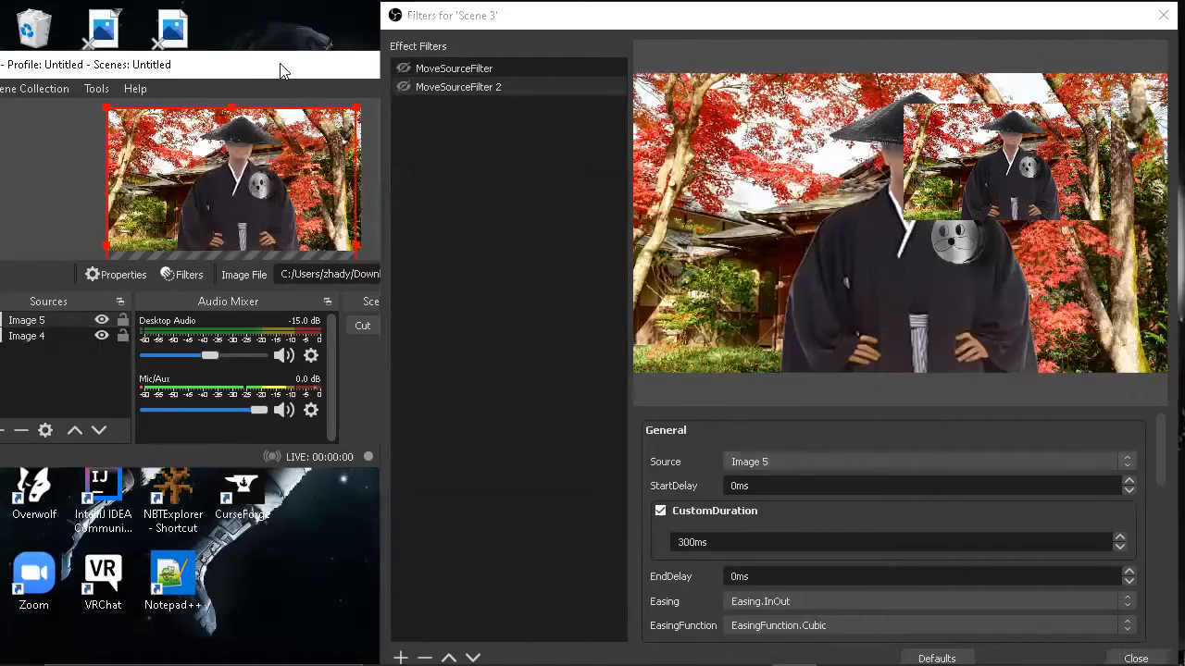
drag(282, 71, 358, 63)
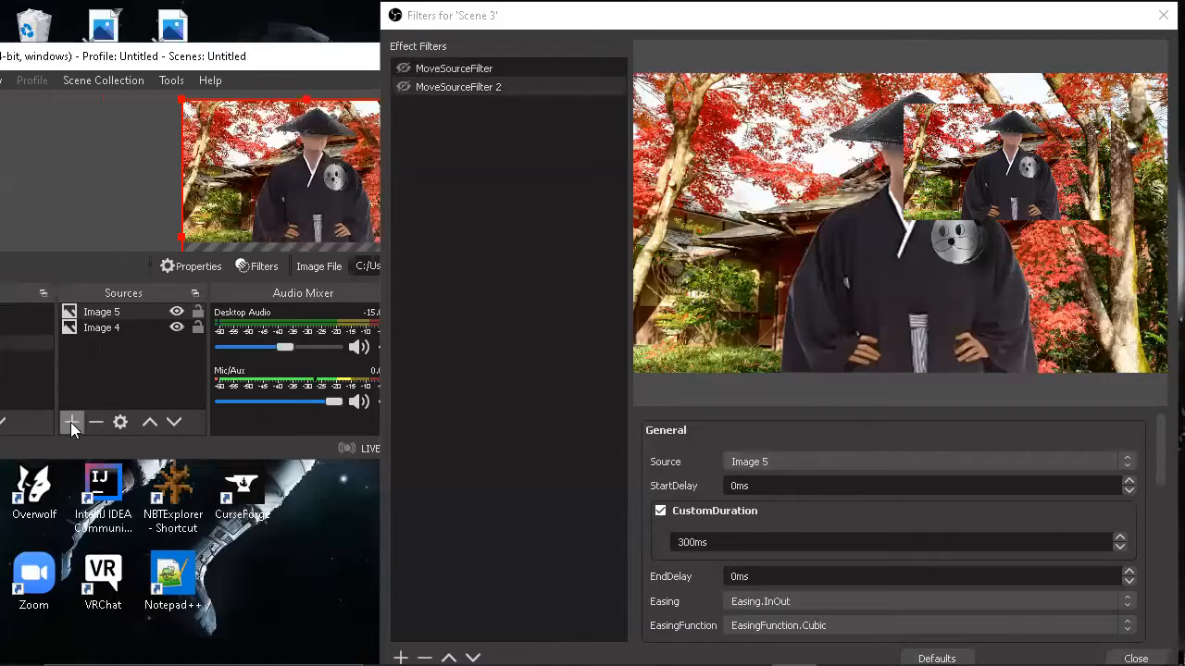
click(71, 422)
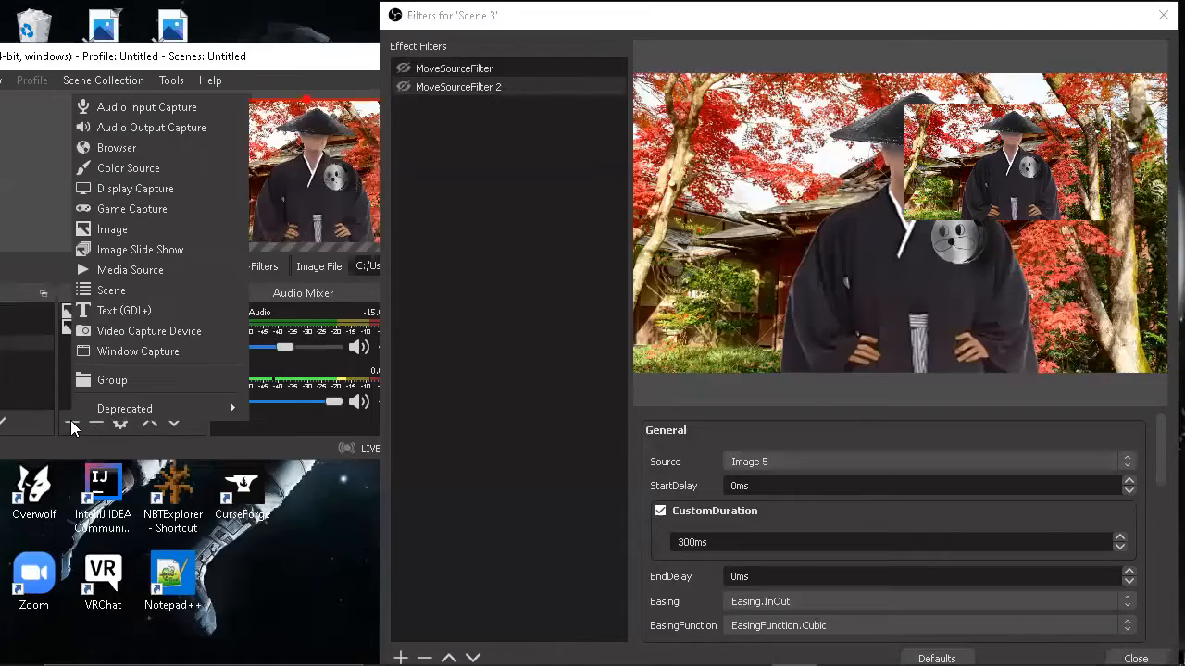
click(122, 374)
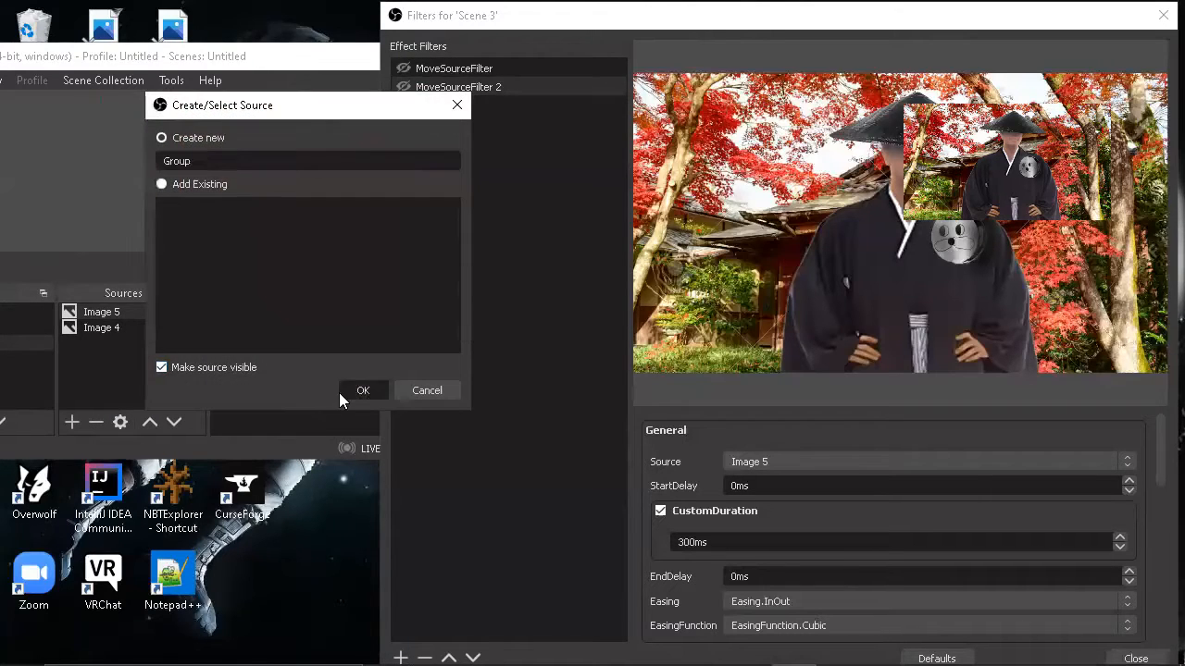
click(360, 390)
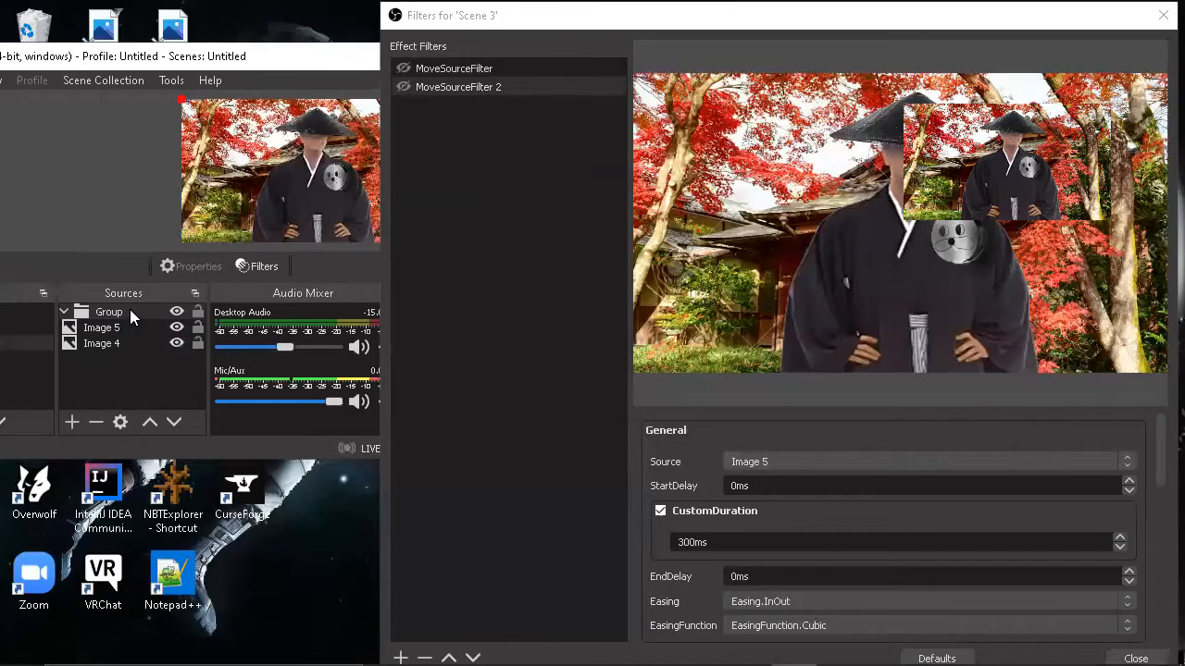
drag(129, 315, 128, 354)
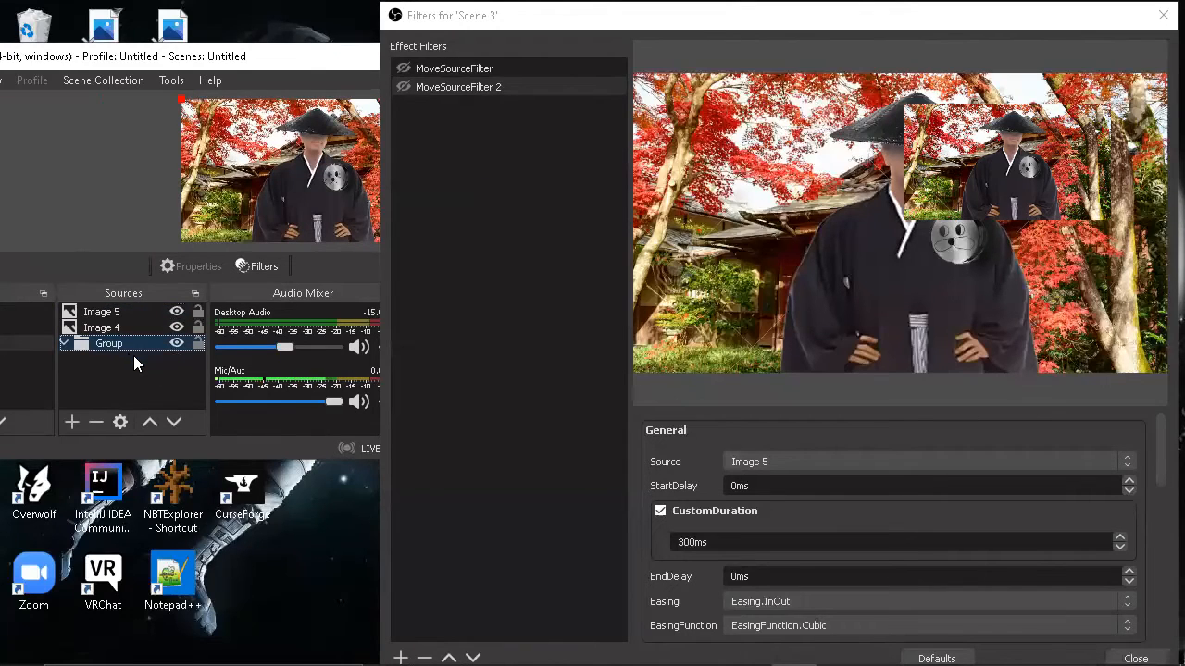
Step: Review the selectable sources and the easing and transform settings of MoveSourceFilter 2
click(730, 465)
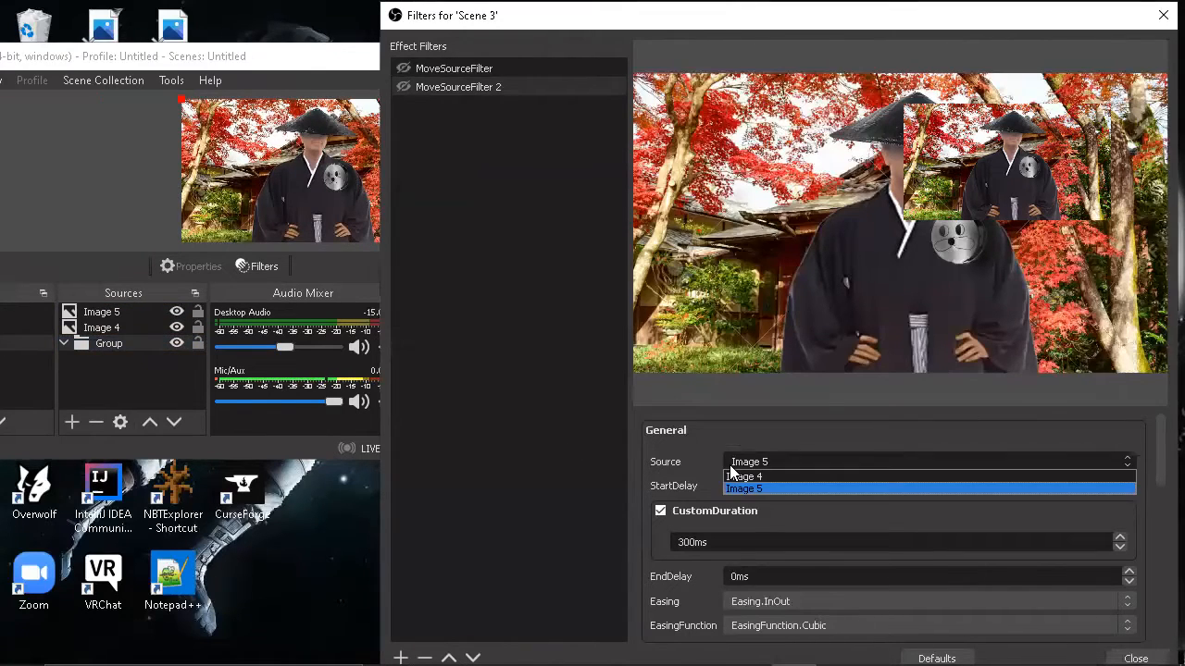
click(732, 465)
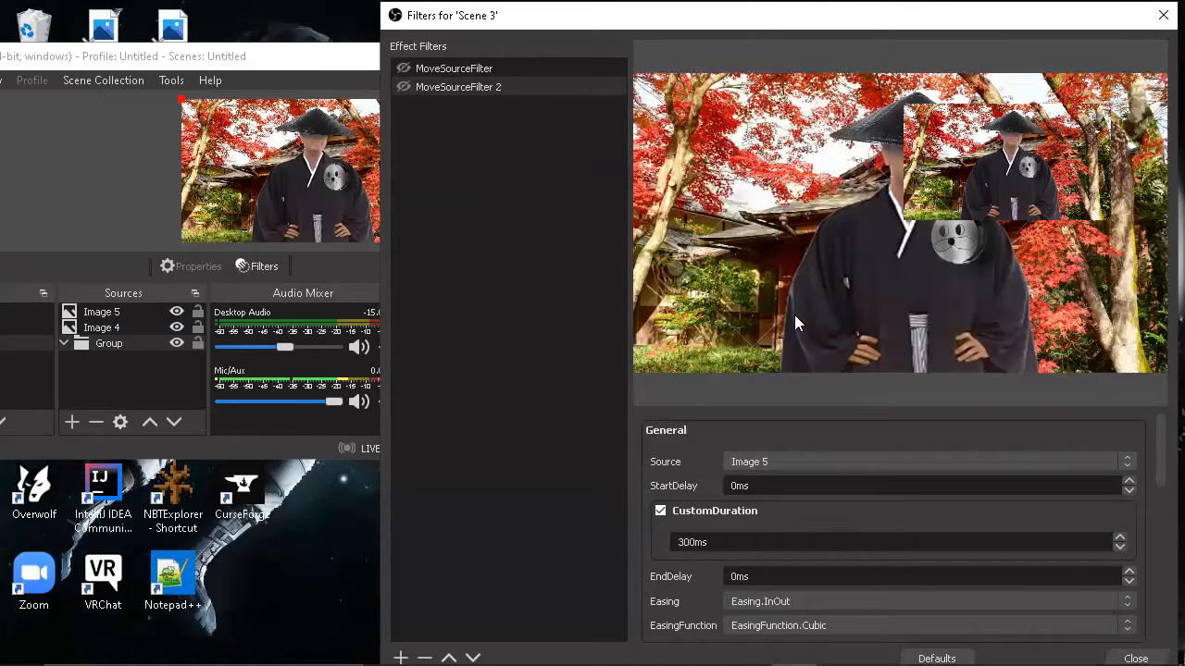
click(770, 458)
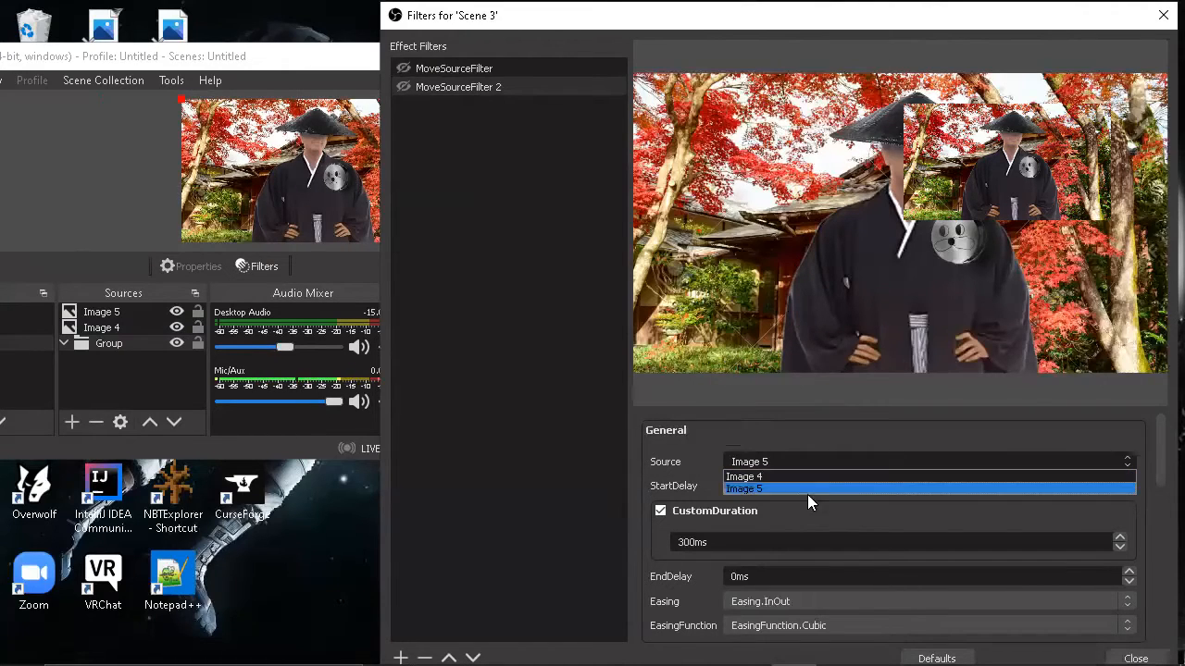
click(789, 459)
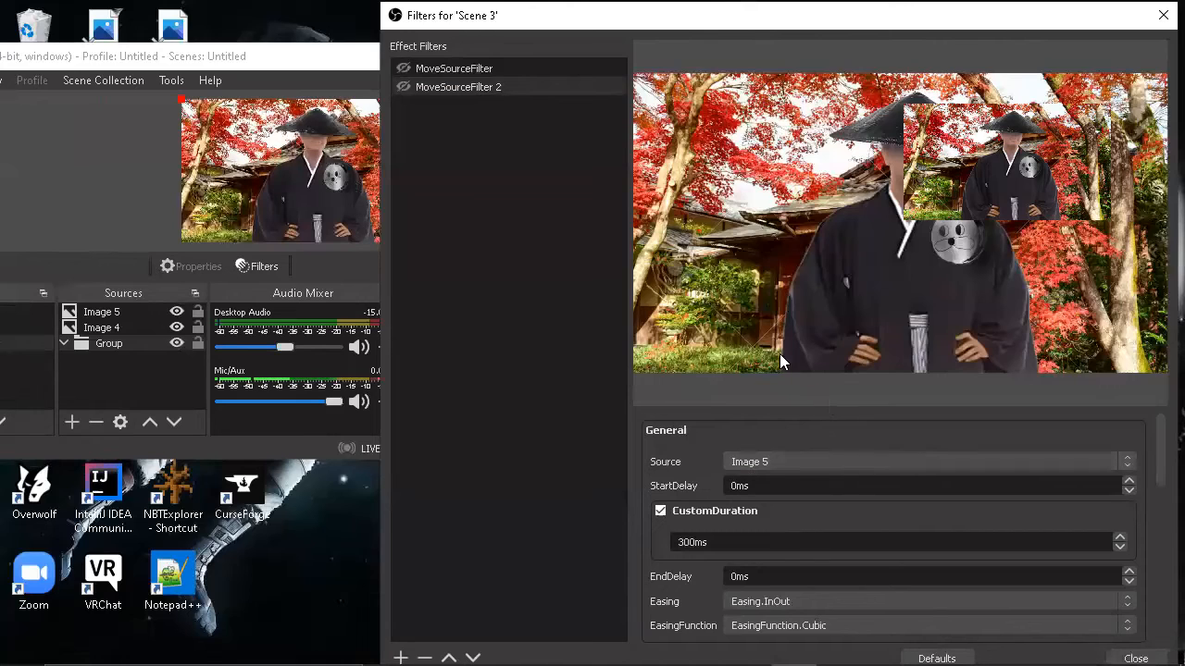
scroll(741, 485, down, 2)
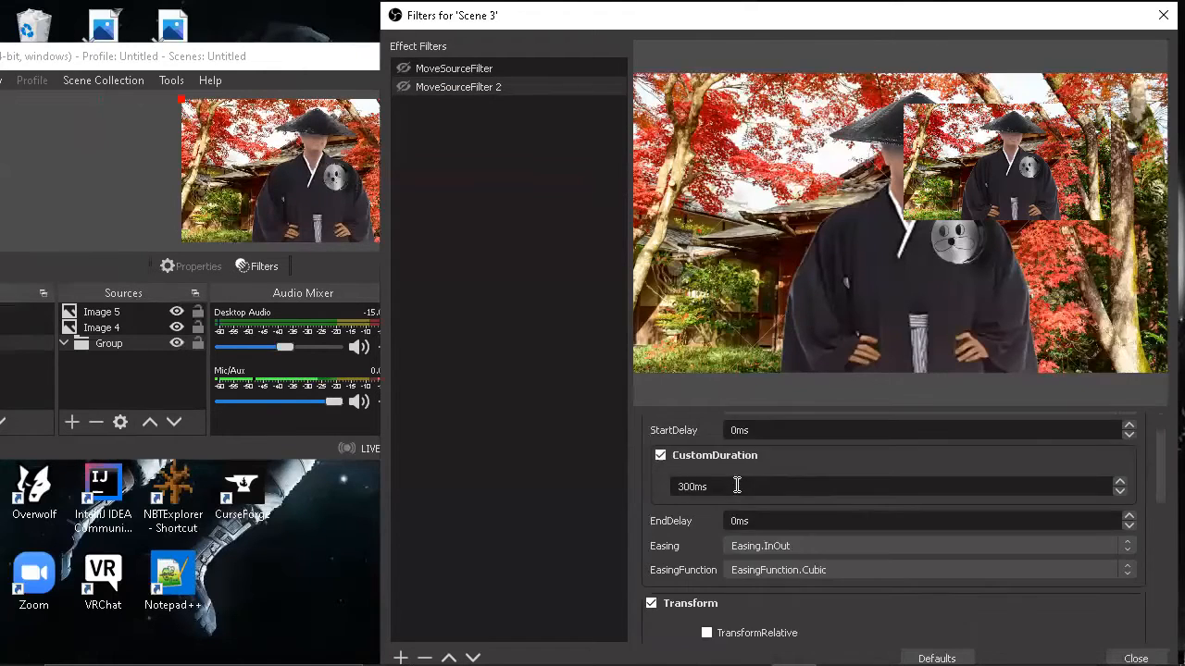
scroll(759, 488, down, 1)
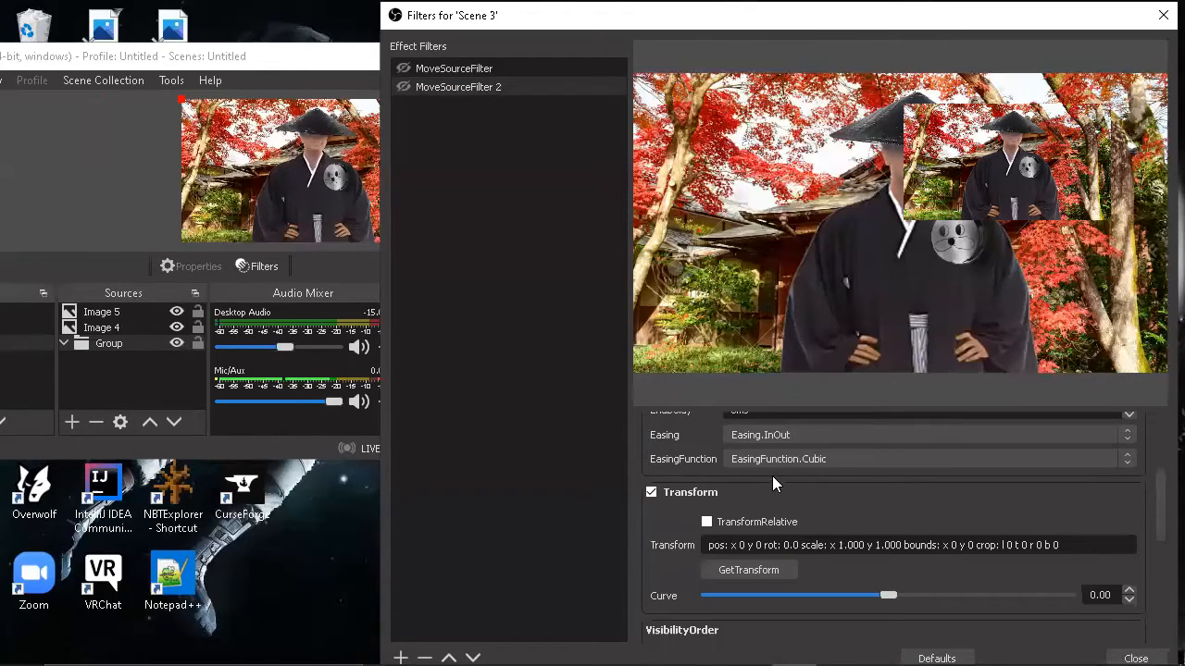
Step: Capture the current transform of Image 5 in the first MoveSourceFilter as its target position
click(541, 67)
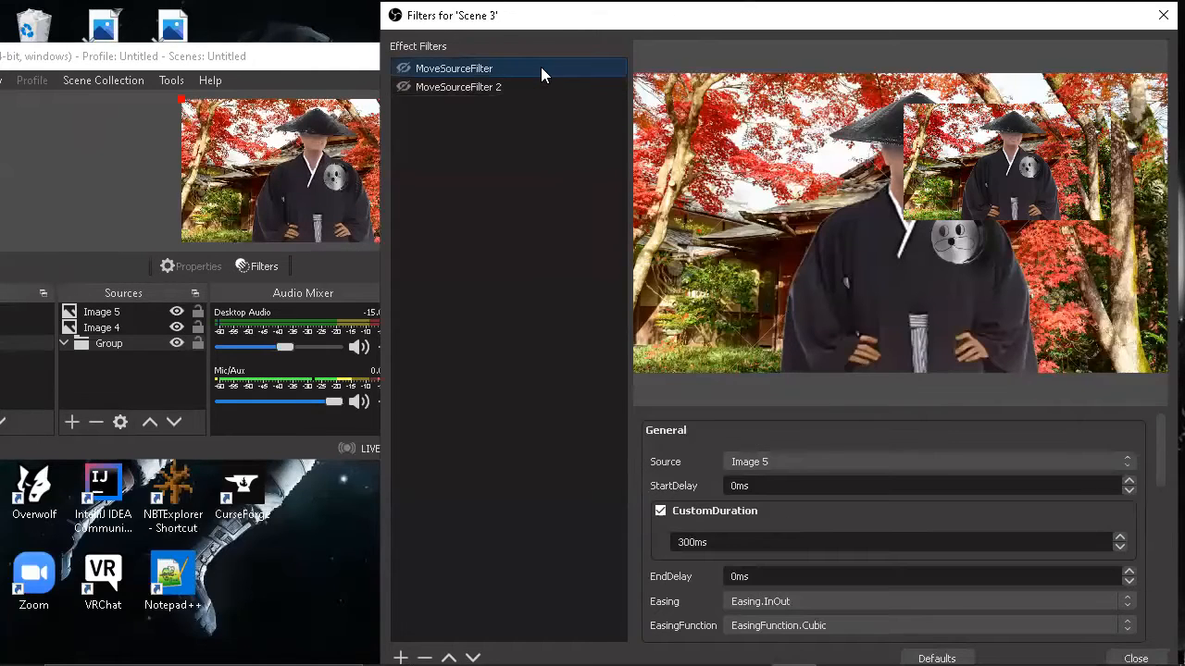
scroll(811, 462, down, 2)
scroll(810, 469, down, 1)
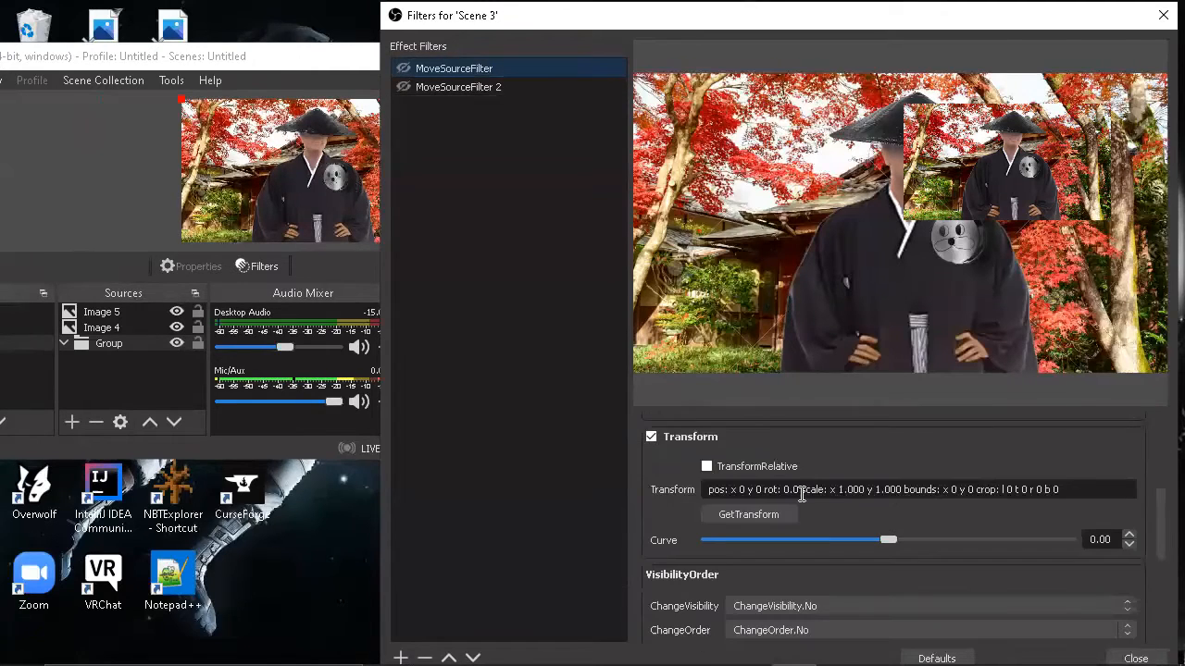
scroll(769, 508, down, 1)
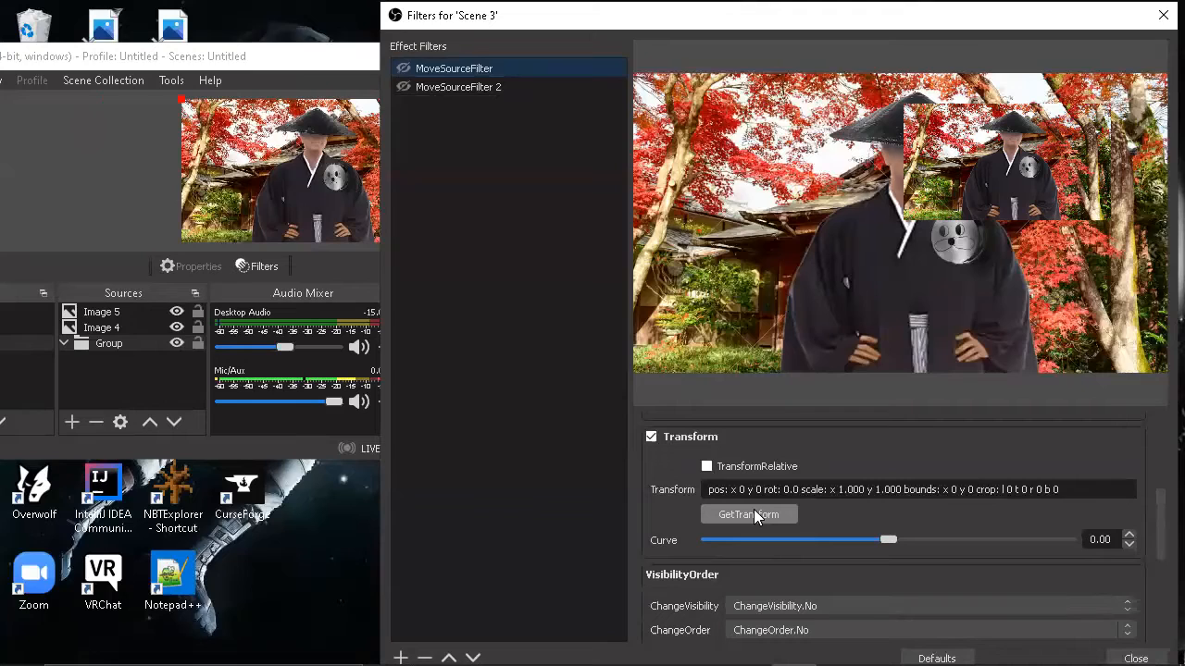
click(754, 516)
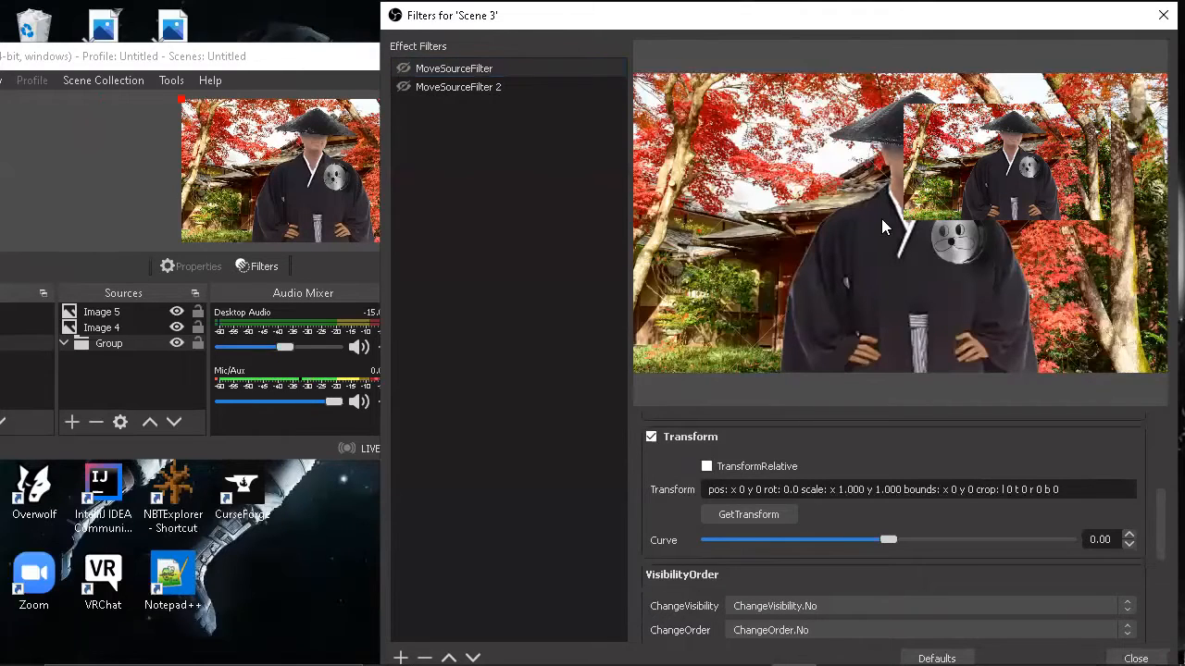
Step: Shift the character image to about x 27, y 56 in the scene preview and capture that transform in MoveSourceFilter 2
click(503, 87)
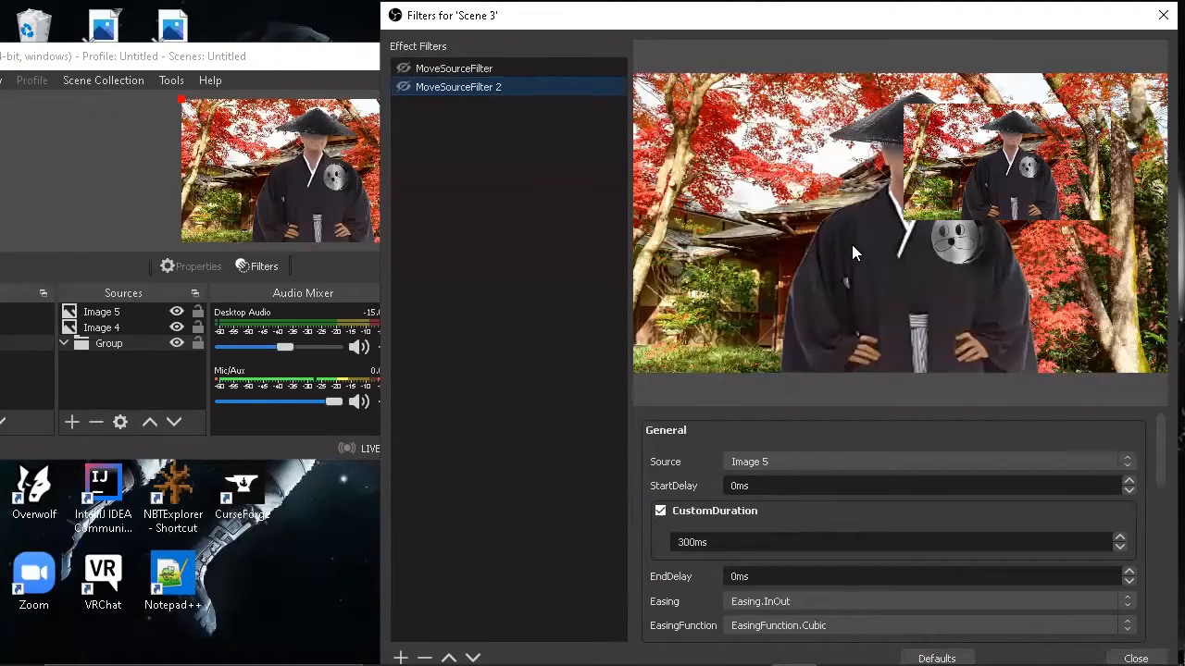
click(323, 186)
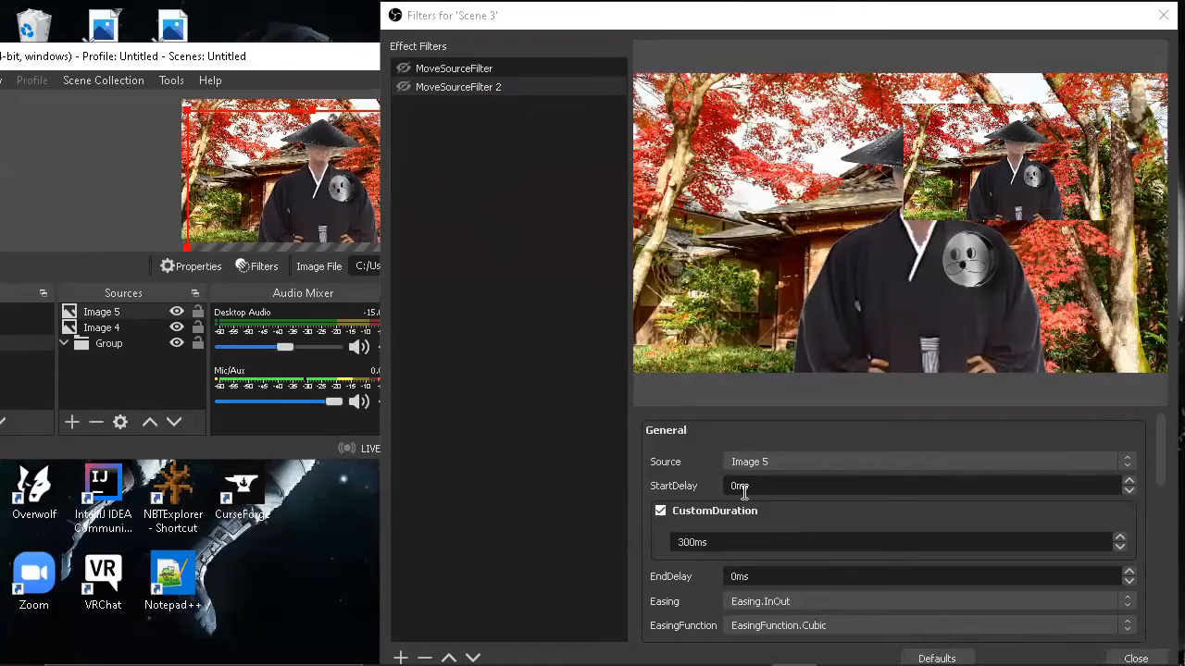
scroll(744, 492, down, 5)
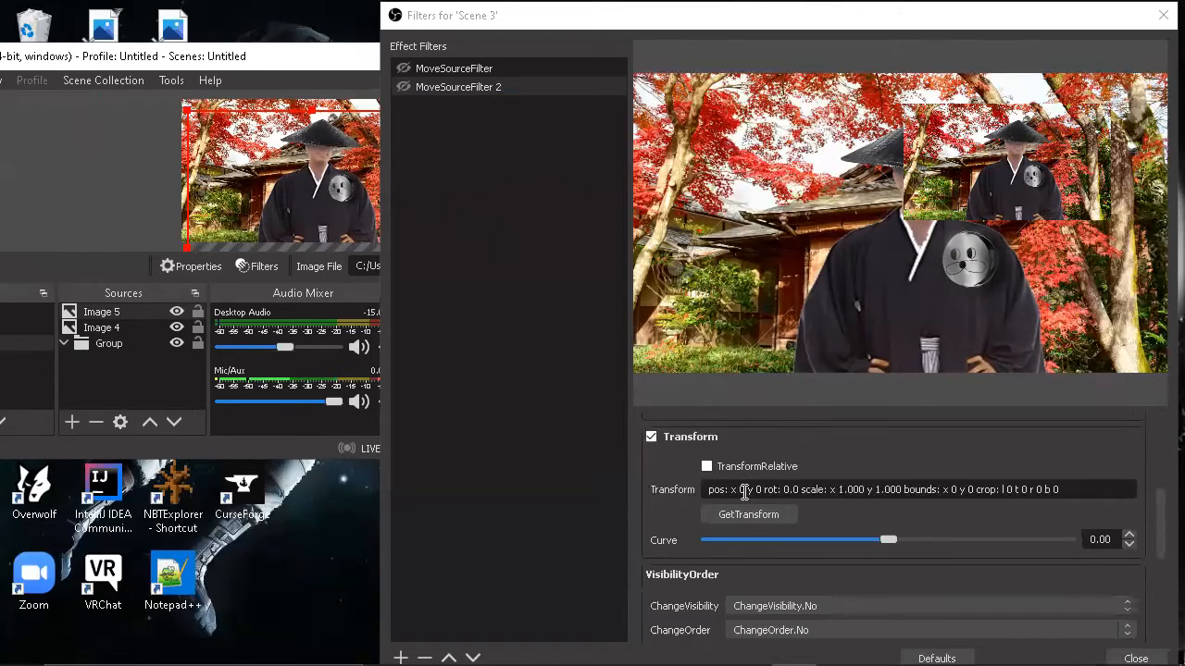
click(746, 511)
scroll(747, 515, down, 4)
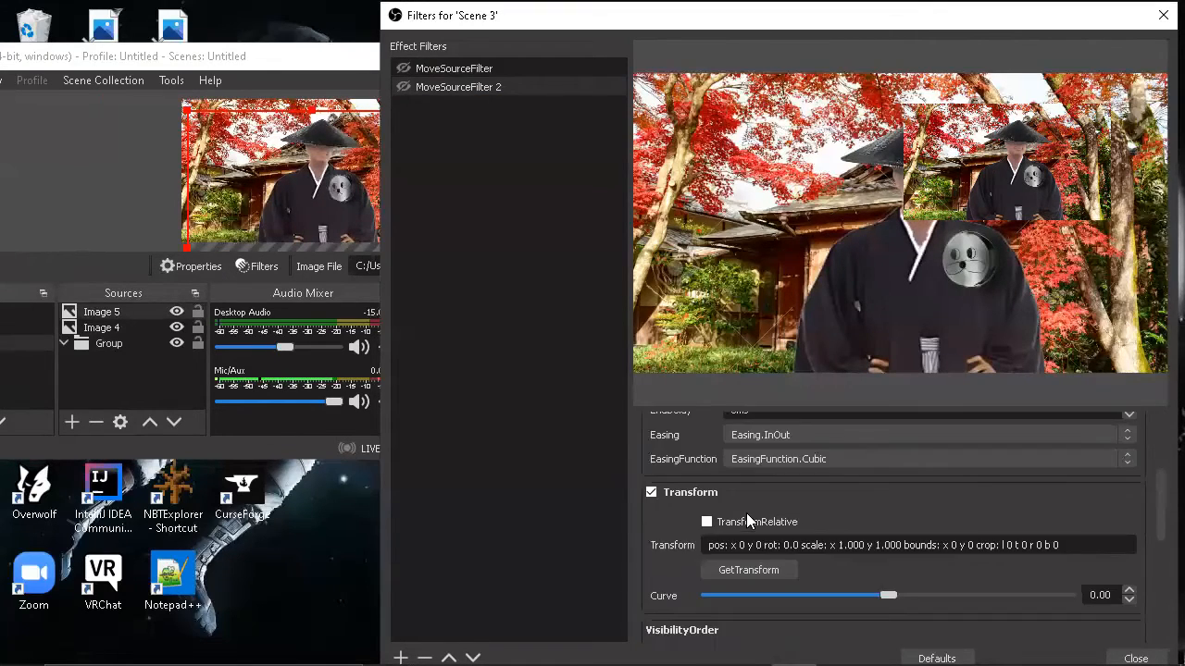
scroll(746, 515, down, 1)
click(746, 515)
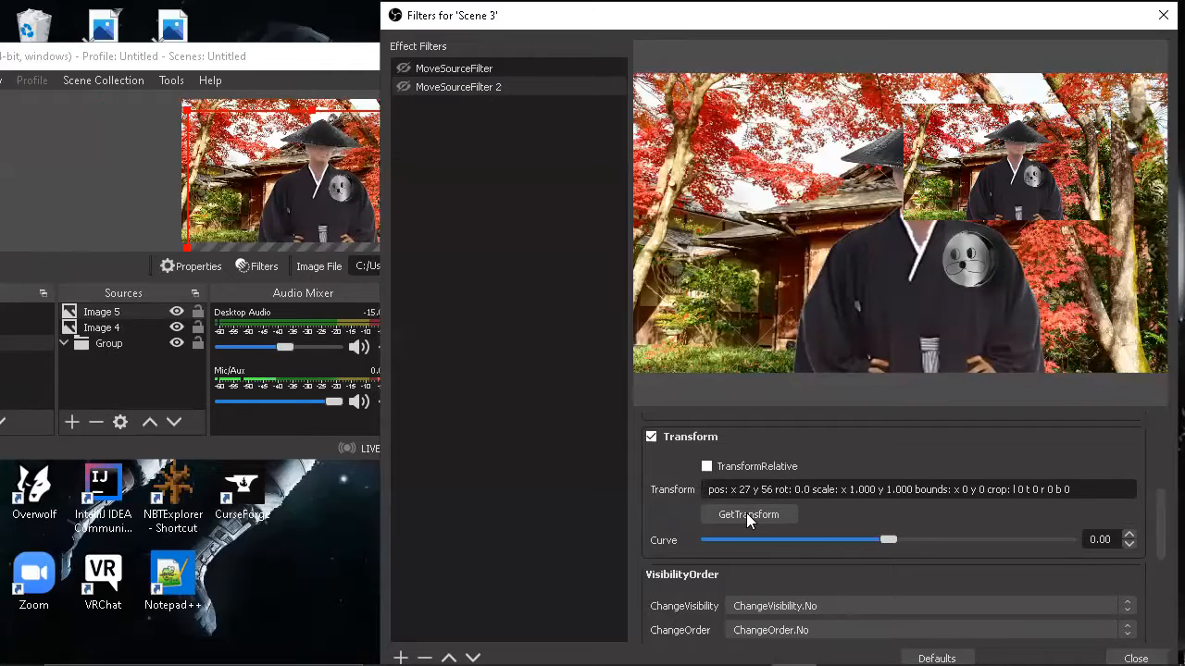
Step: In the actions of MoveSourceFilter 2, set the next move to MoveSourceFilter and its trigger to NextMoveOn.Hotkey
scroll(746, 512, down, 4)
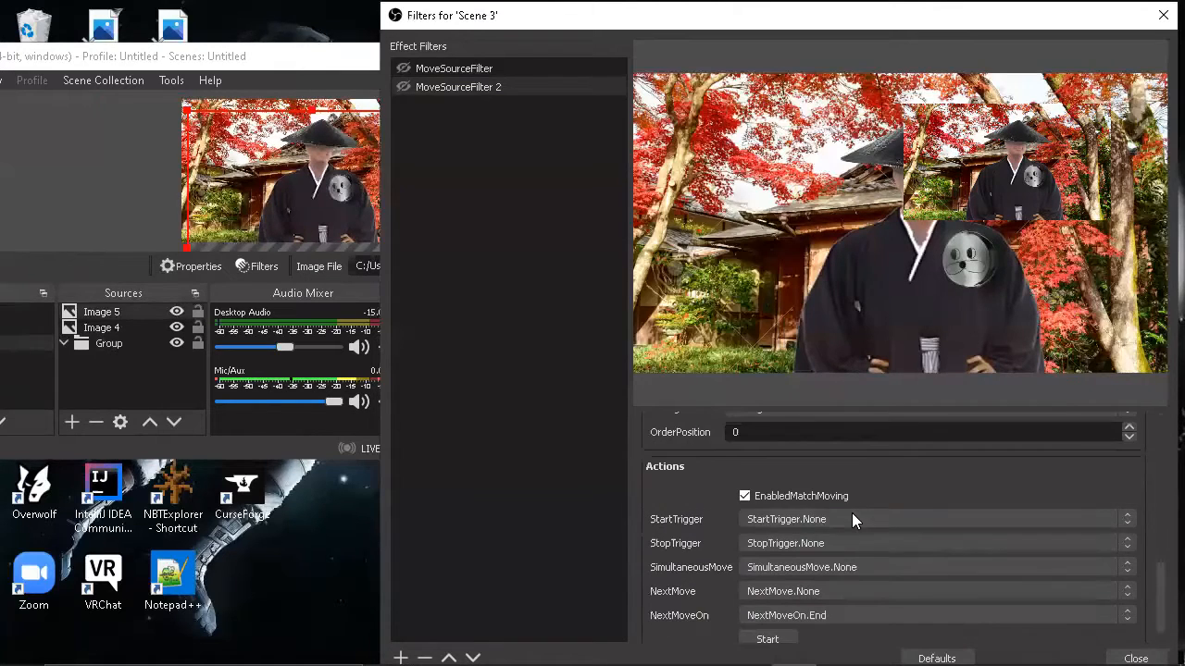
scroll(851, 509, down, 1)
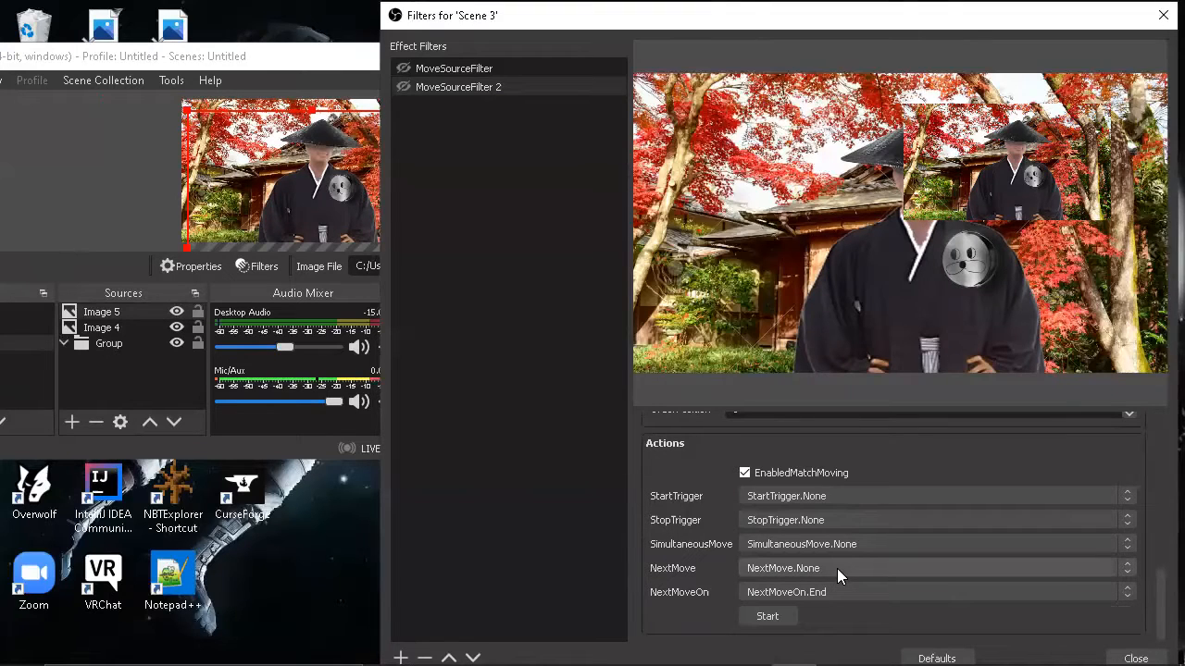
scroll(839, 570, up, 9)
scroll(838, 570, down, 7)
scroll(839, 570, down, 3)
click(952, 566)
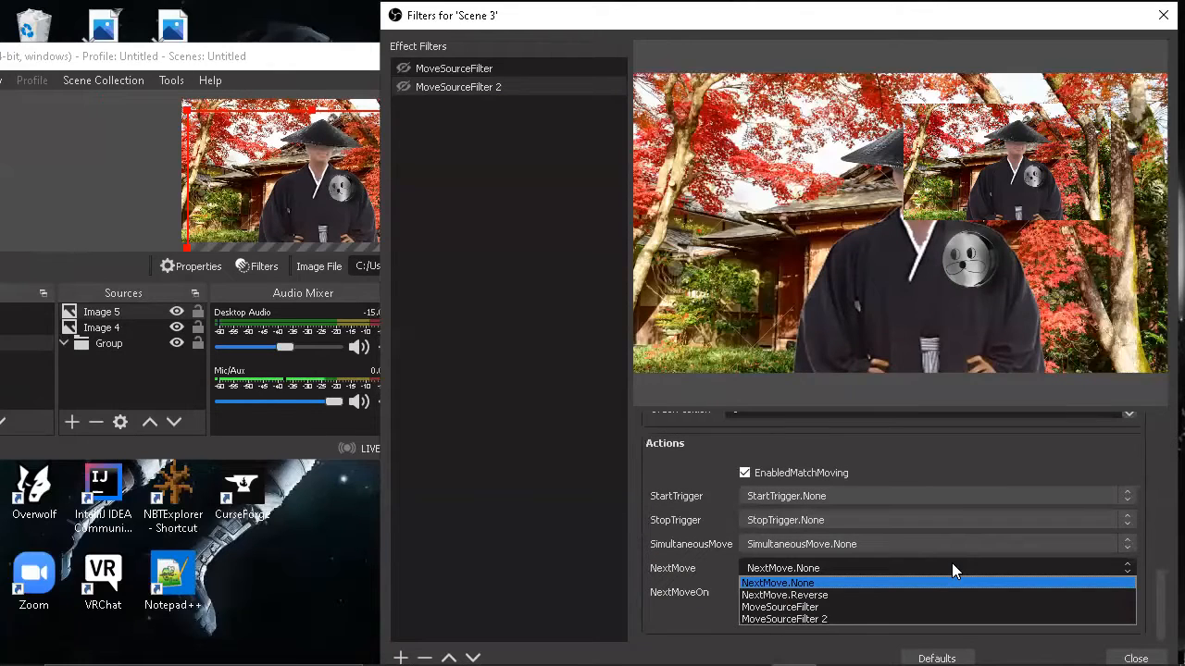
click(877, 607)
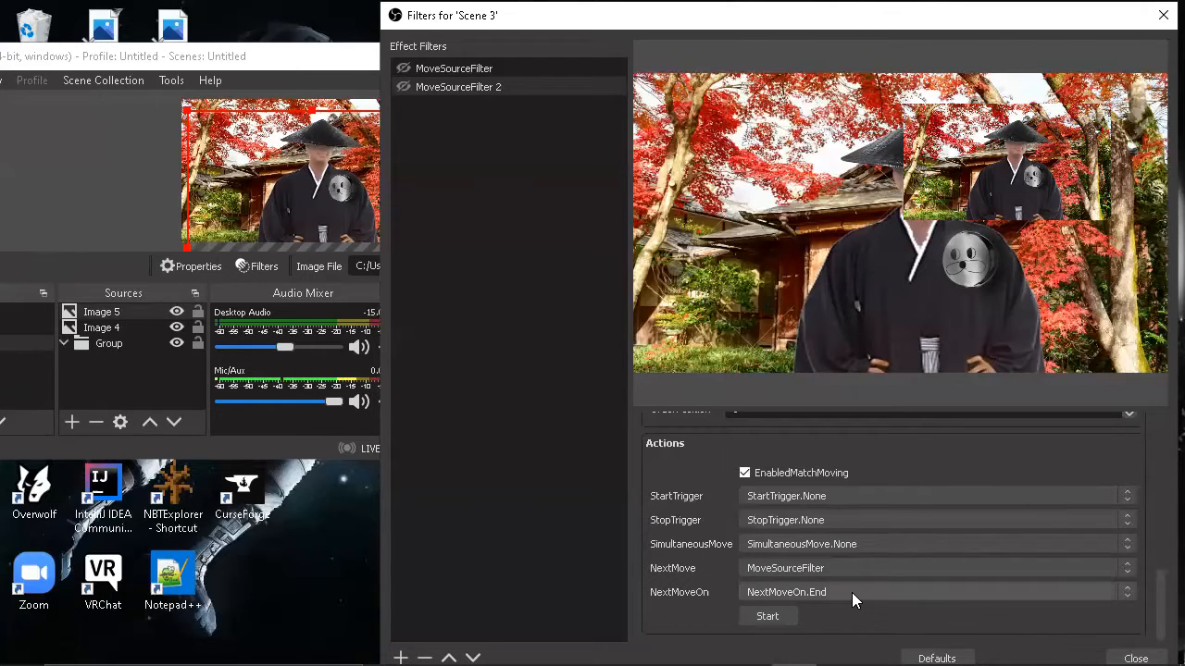
click(852, 592)
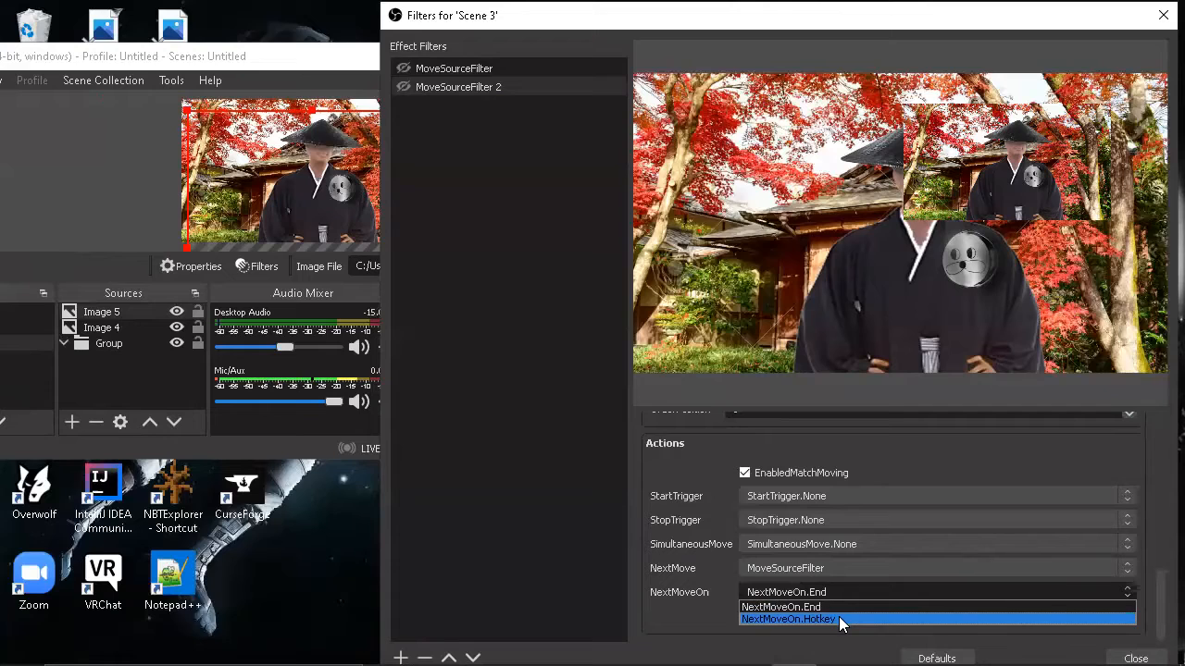
click(838, 618)
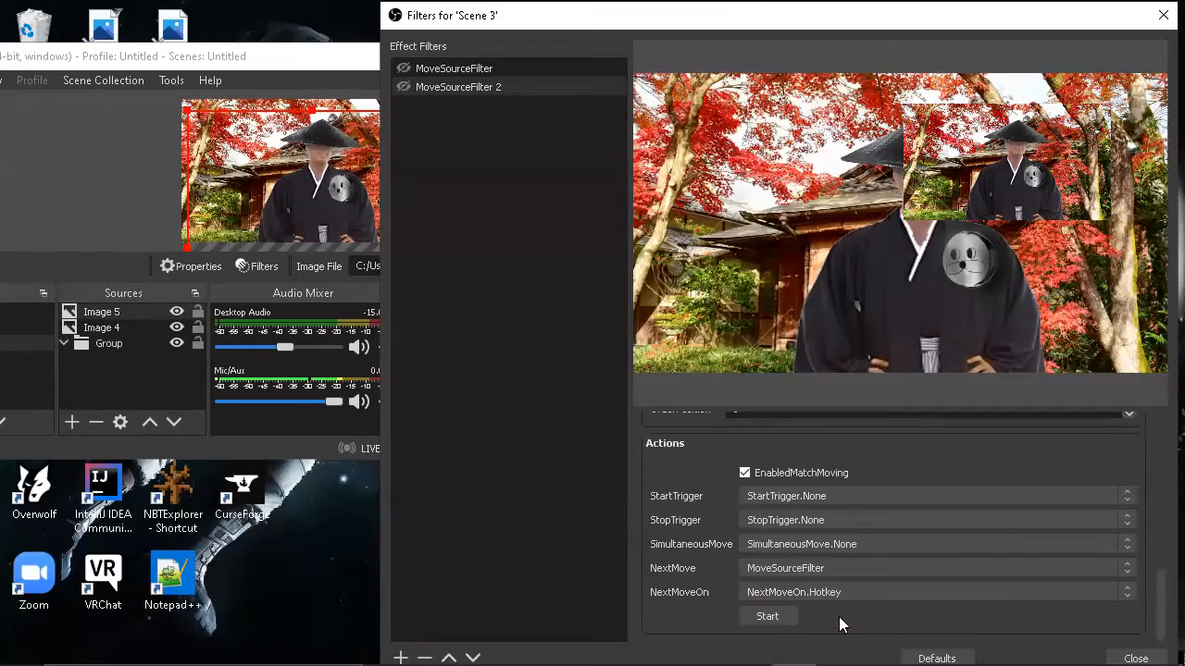
Step: Set the first MoveSourceFilter's next move to MoveSourceFilter 2 with NextMoveOn.Hotkey, and close the Scene 3 filters
click(538, 70)
scroll(882, 541, down, 10)
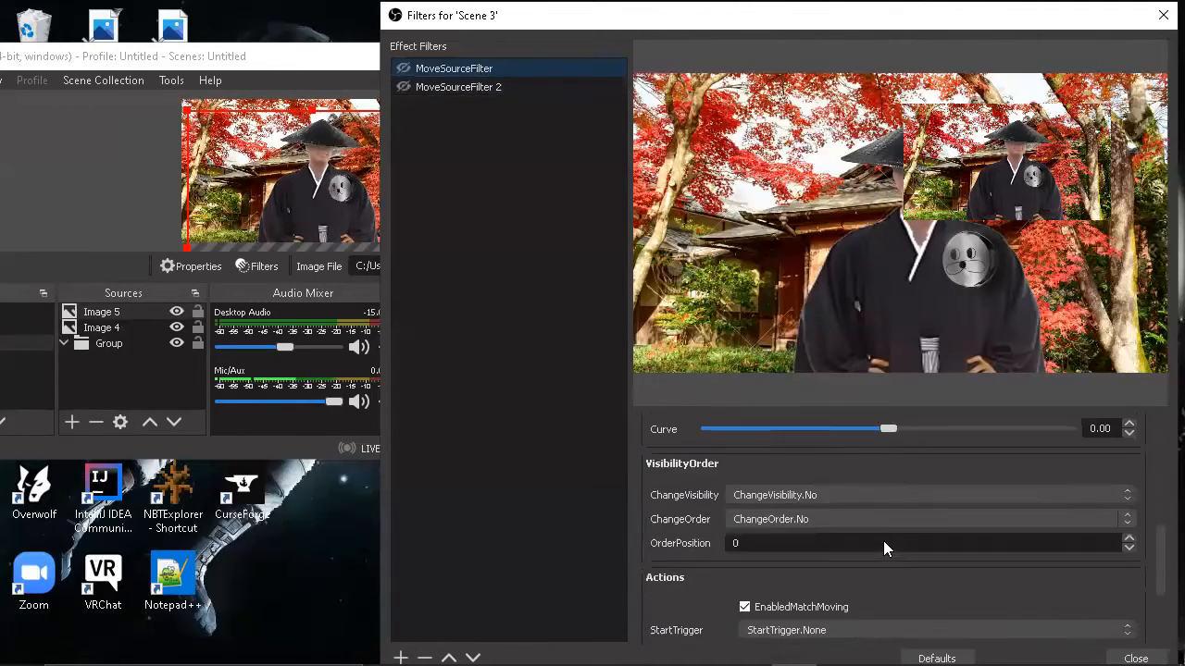
scroll(883, 544, down, 3)
click(879, 569)
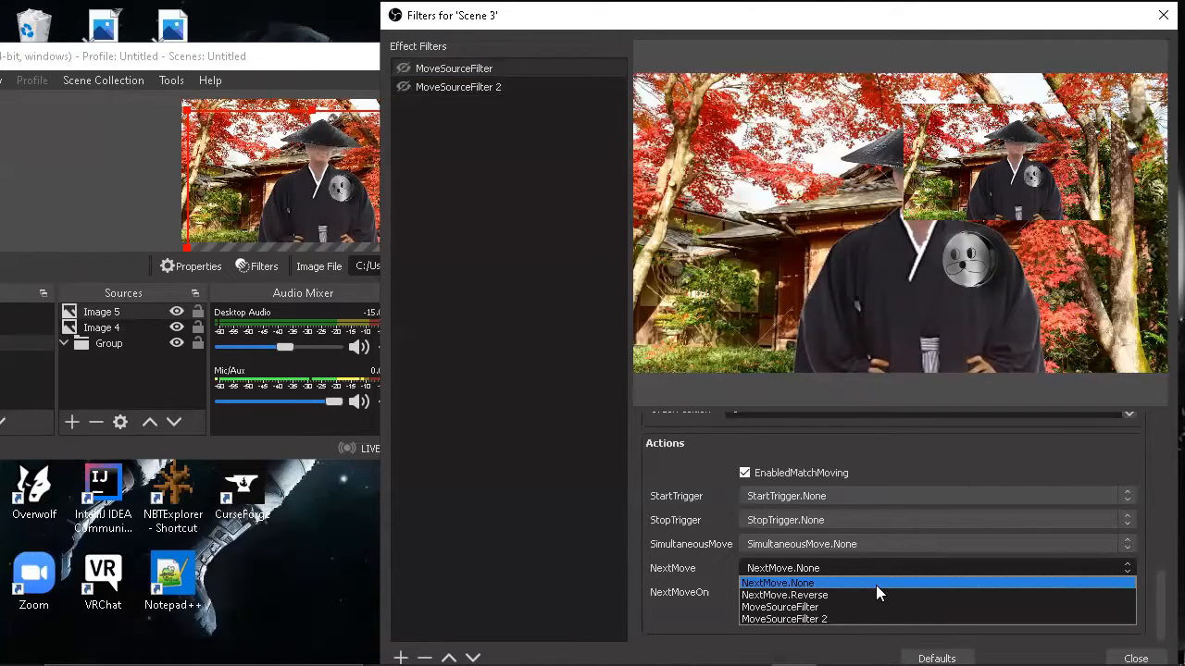
click(857, 616)
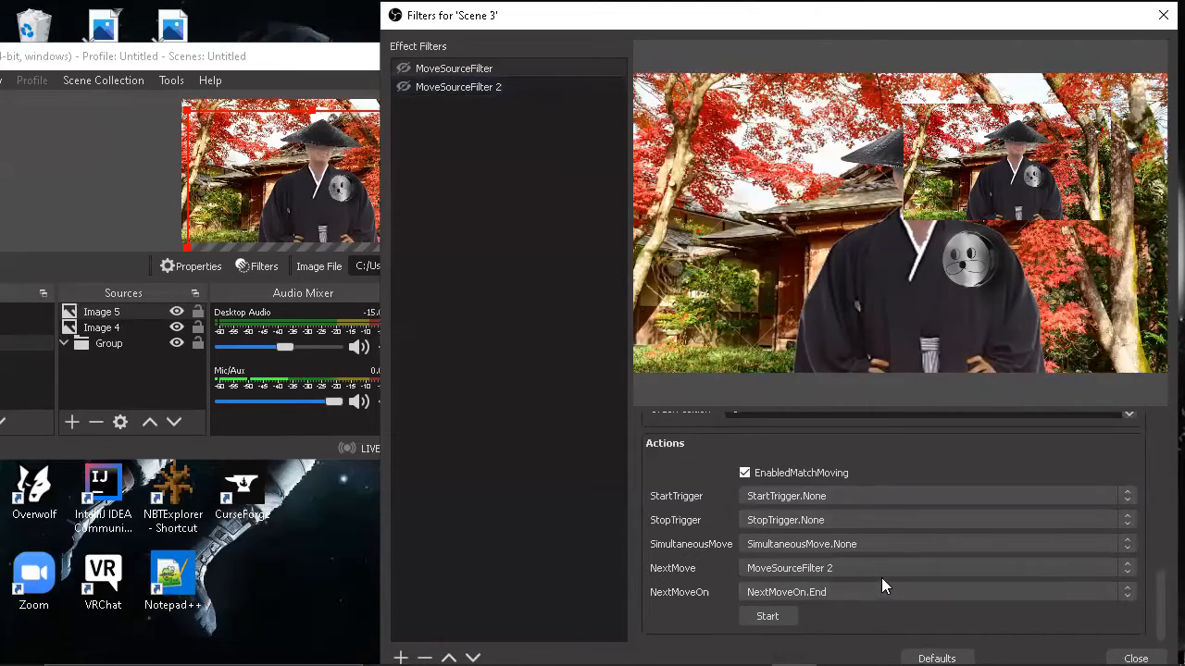
click(840, 592)
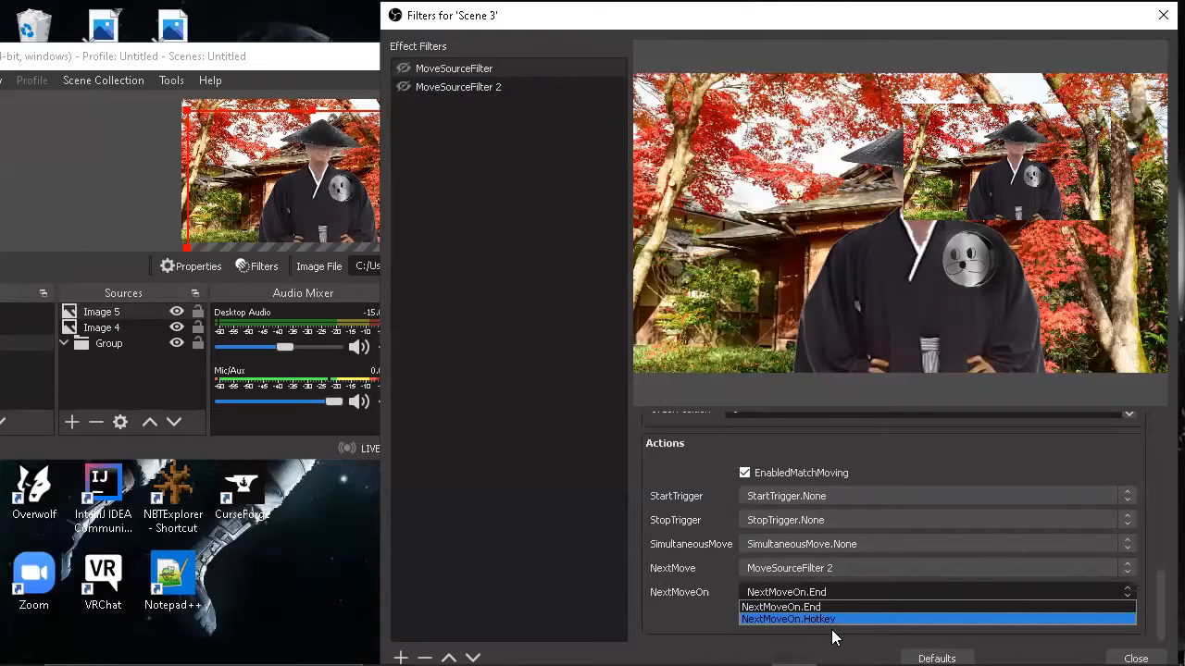
click(759, 619)
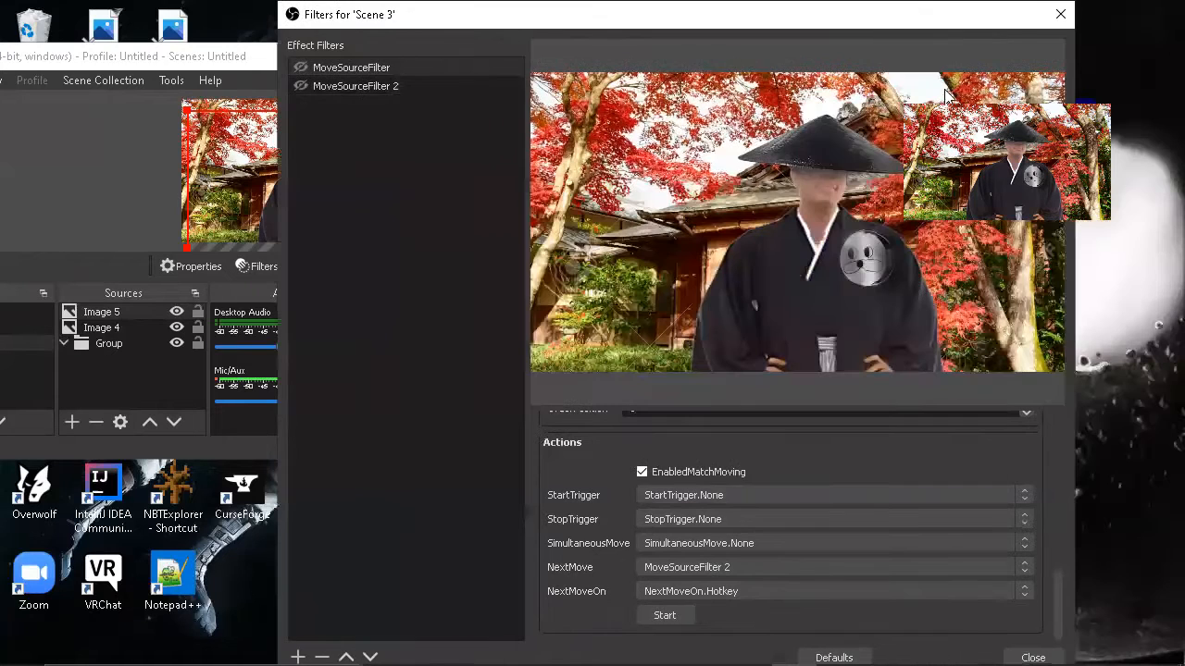
drag(914, 10, 811, 9)
click(1061, 15)
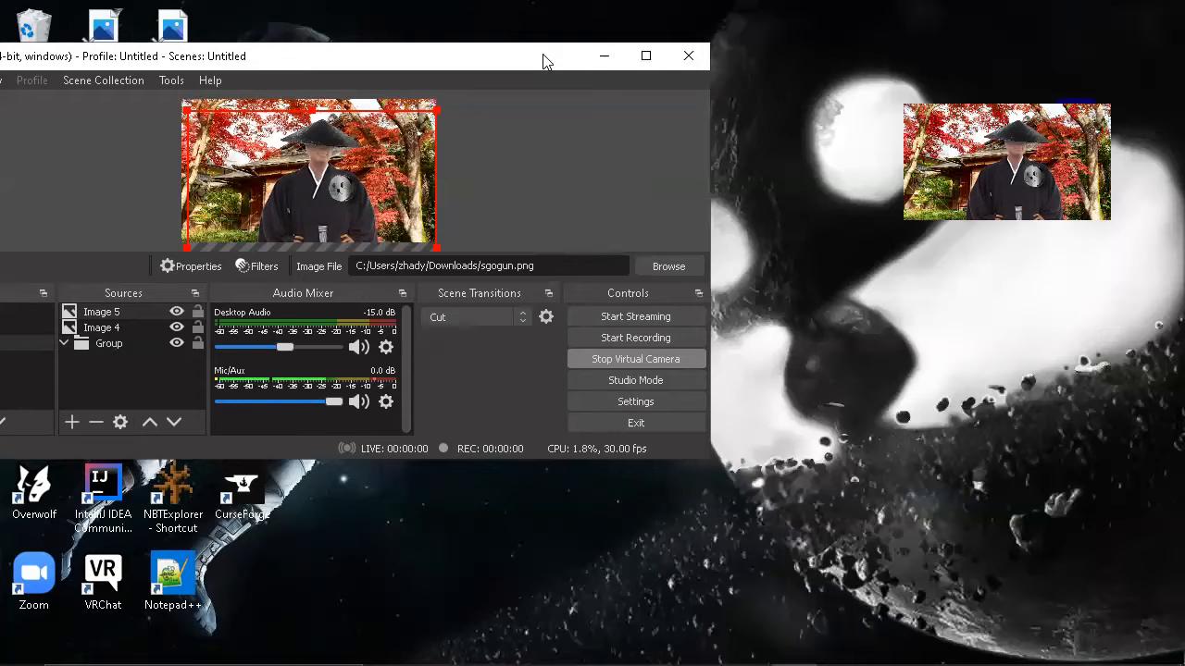
Step: In the hotkey settings, assign W to the MoveSourceFilter entry of Scene 3
drag(544, 61, 876, 105)
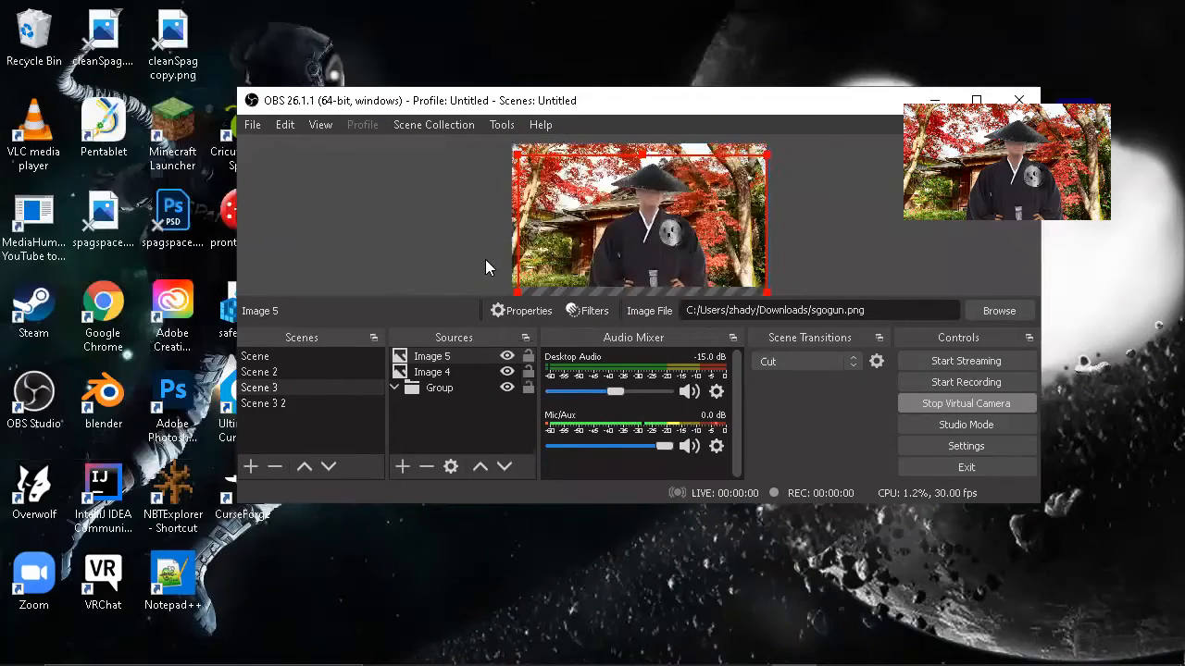
click(938, 448)
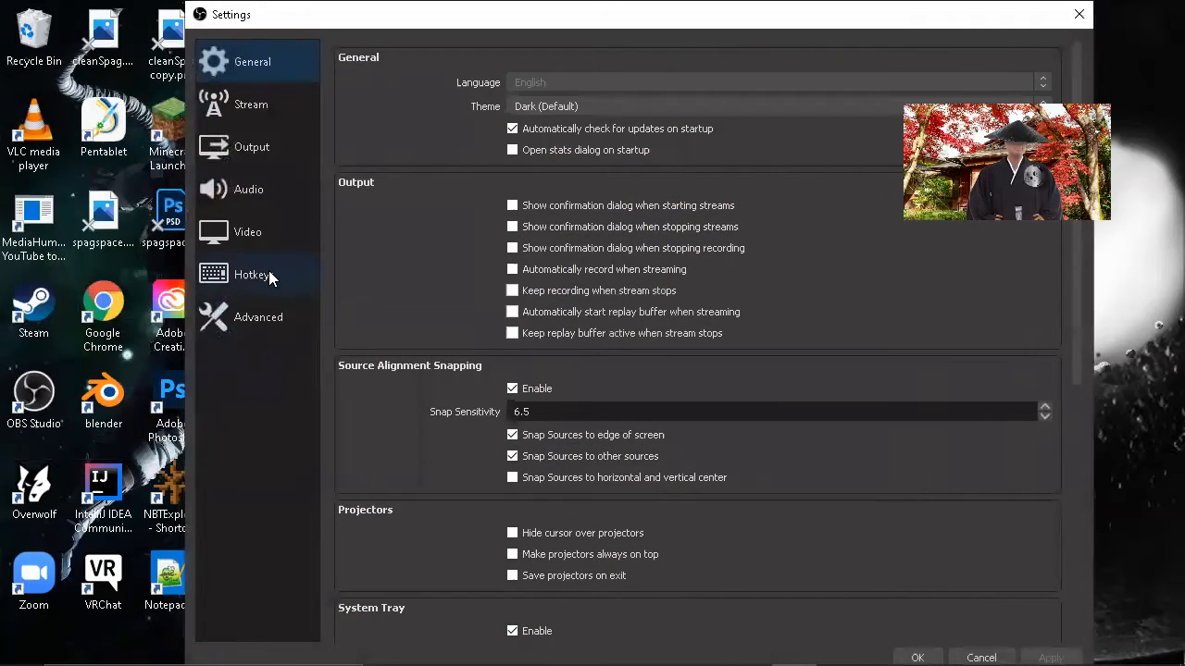
click(252, 274)
scroll(537, 278, down, 5)
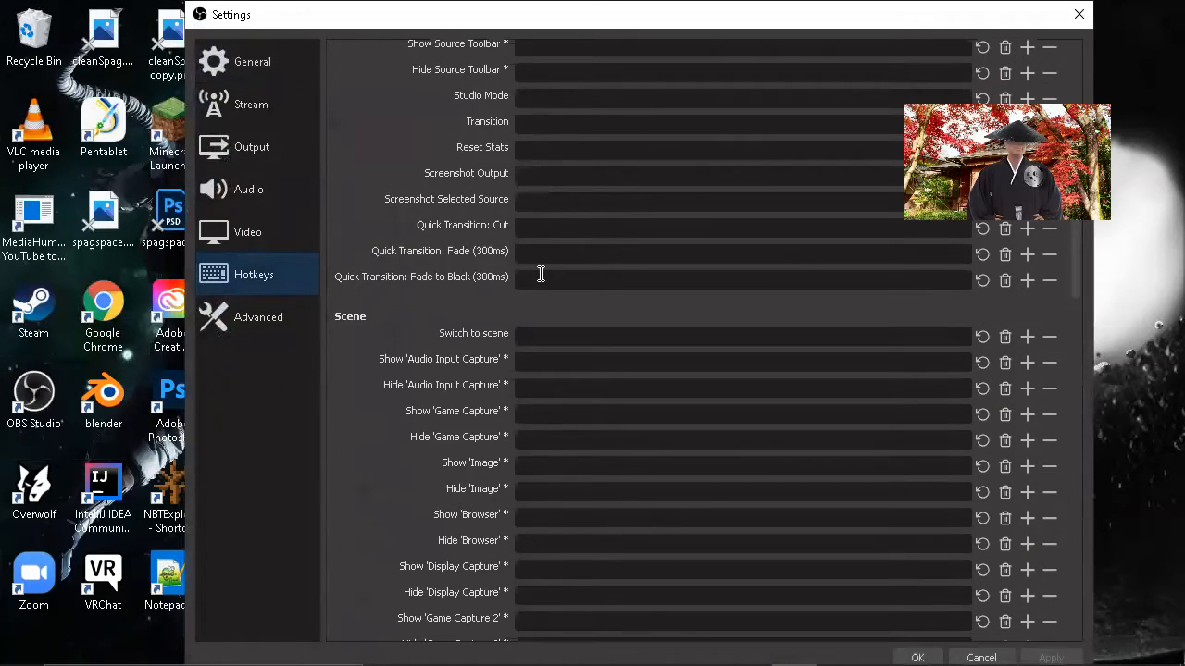
scroll(541, 274, down, 8)
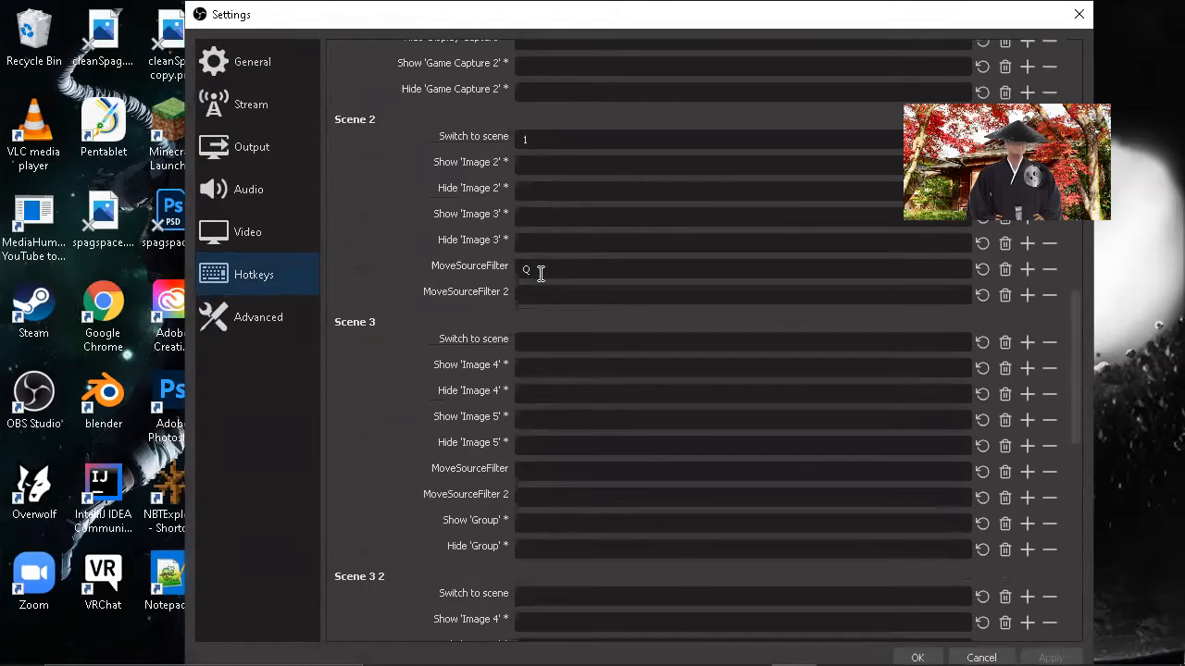
scroll(540, 278, down, 1)
scroll(549, 294, down, 2)
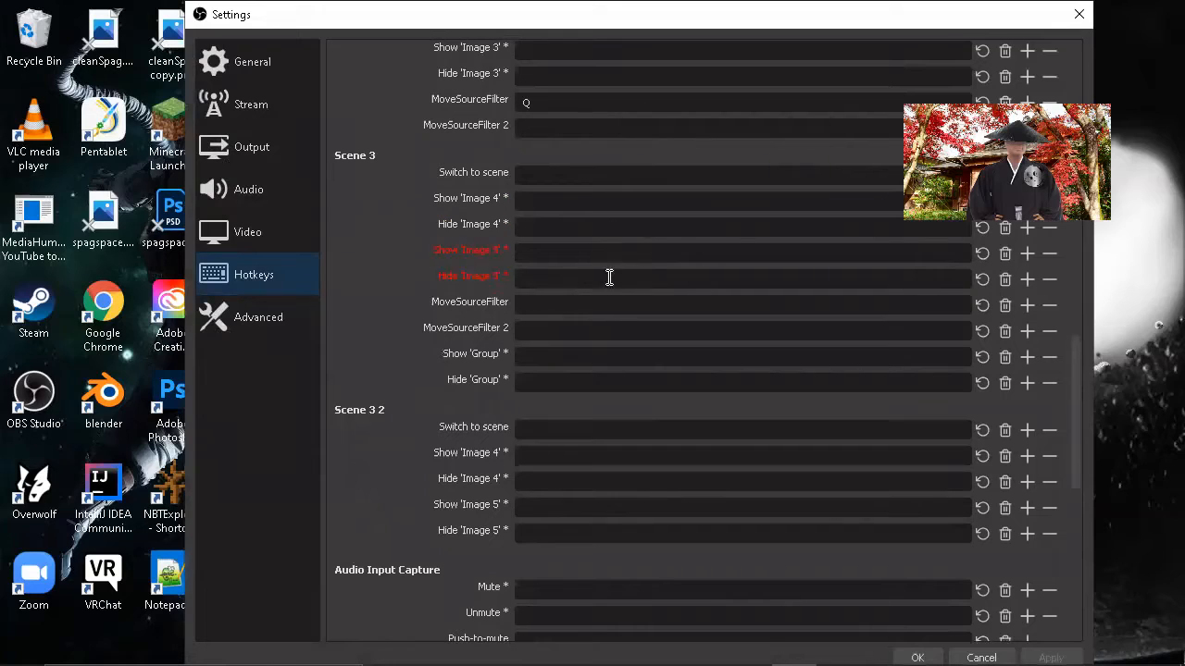
click(597, 303)
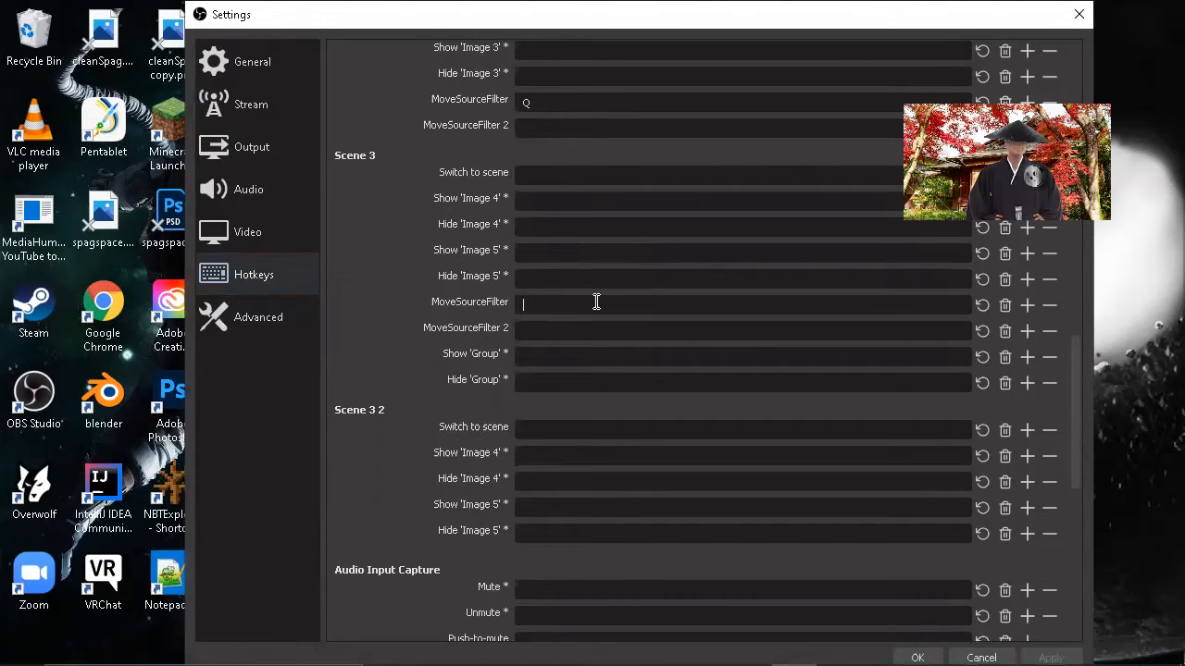
key(w)
Step: Assign 2 as the hotkey for switching to Scene 3, and save the settings changes
click(594, 175)
drag(940, 28, 943, 37)
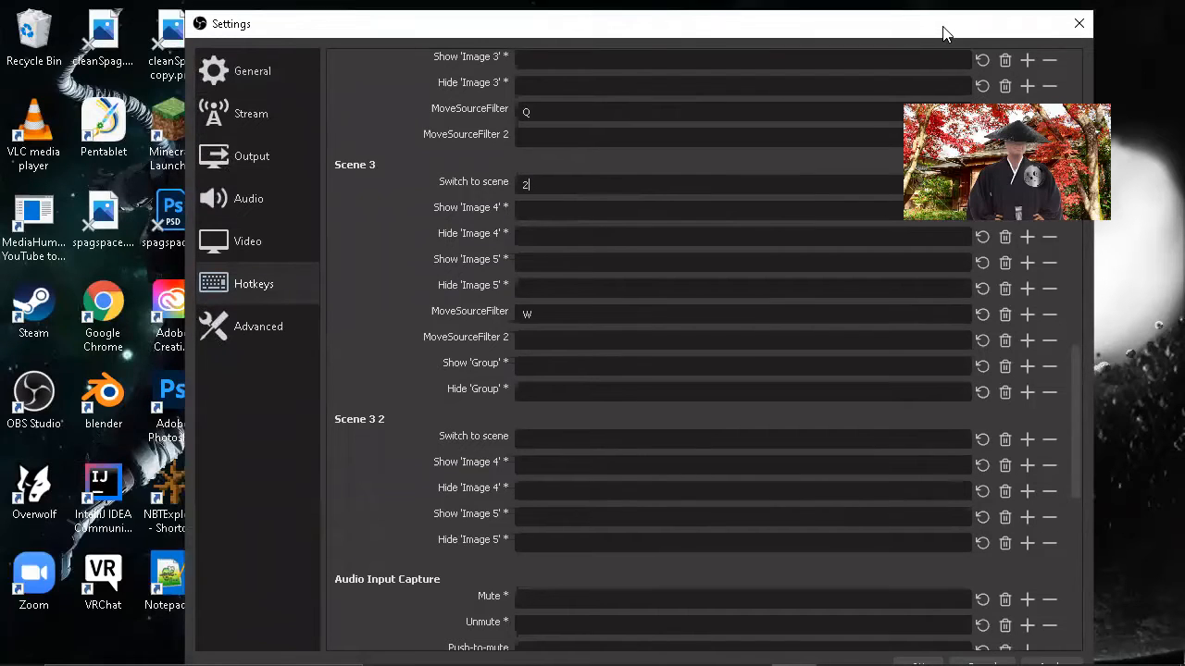
click(1071, 27)
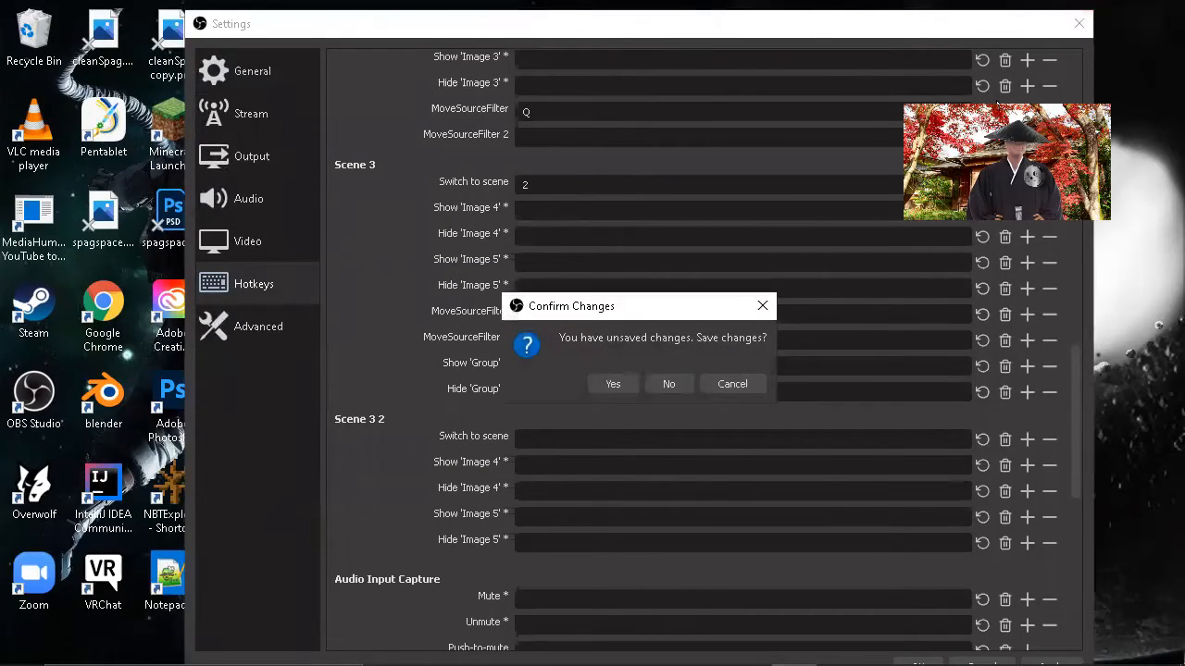
click(613, 384)
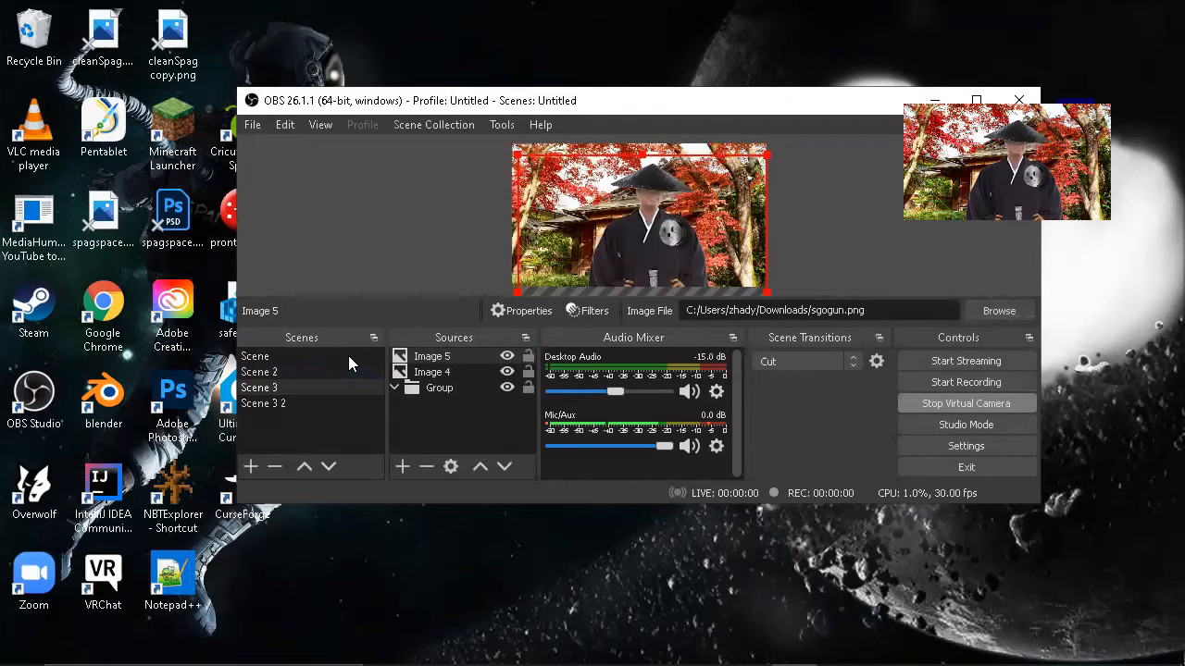
Step: Compare Scene 2 with Scene 3, and flip the character image in Scene 2 horizontally
key(Up)
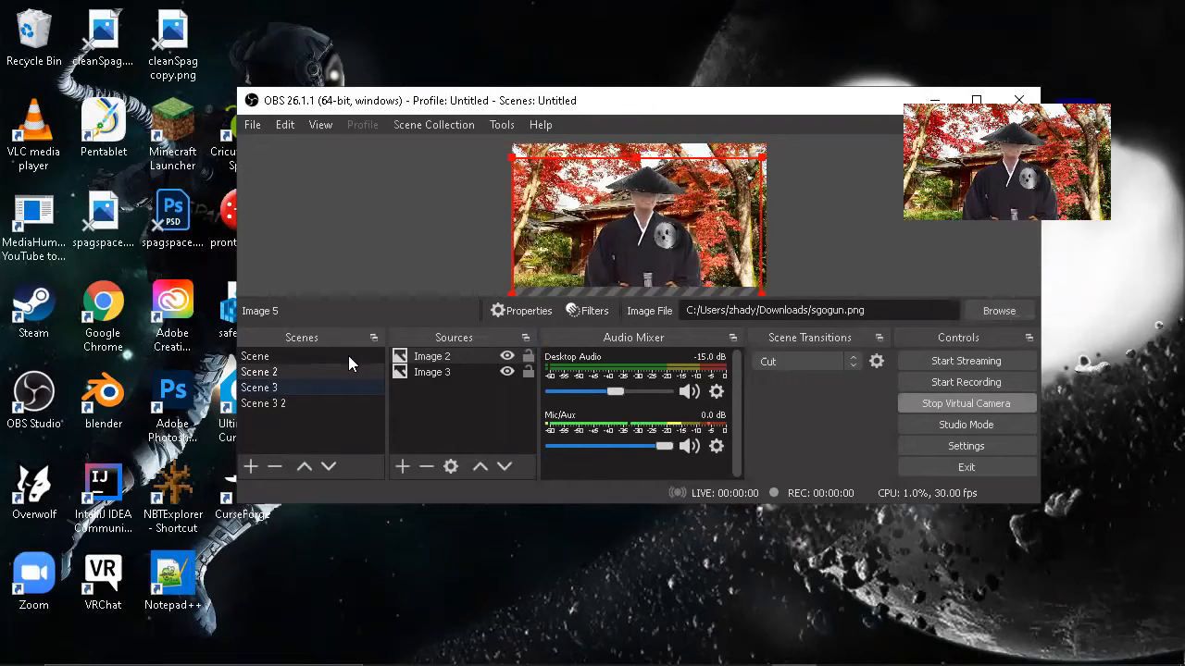
key(Down)
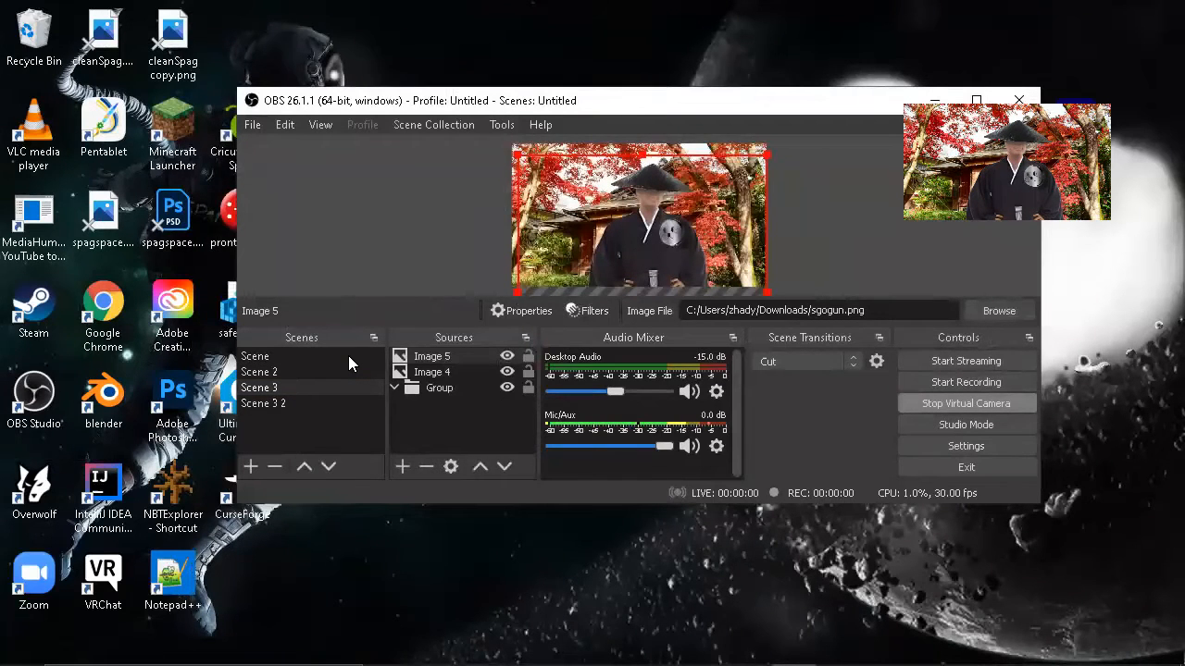
key(Up)
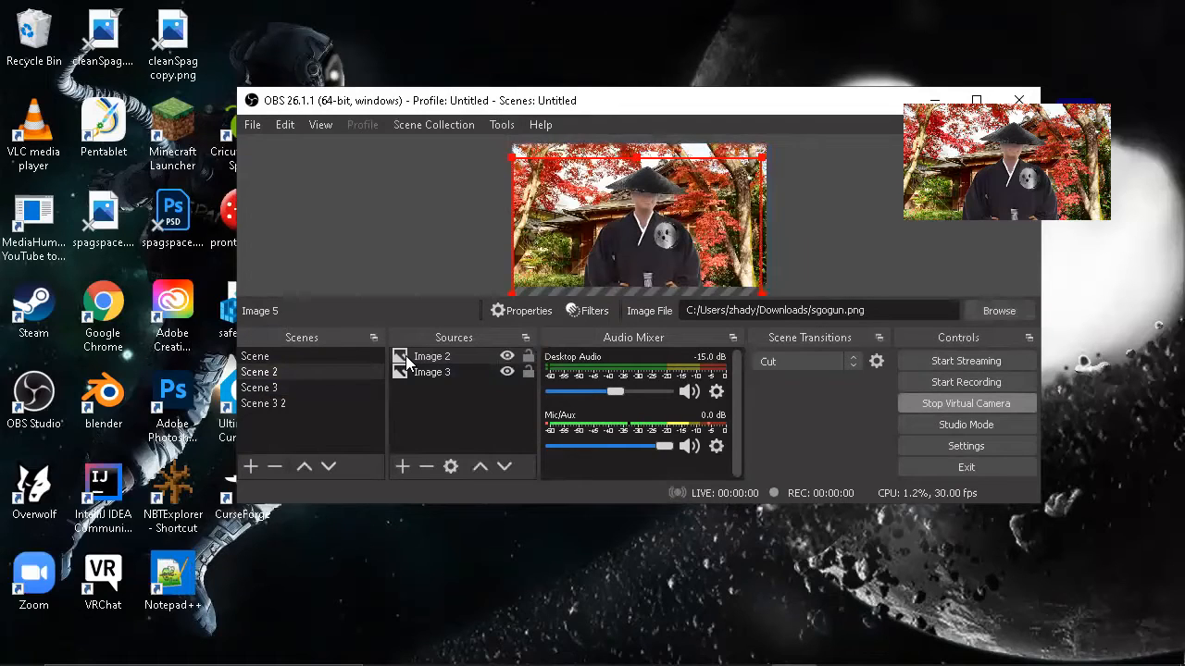
right_click(637, 243)
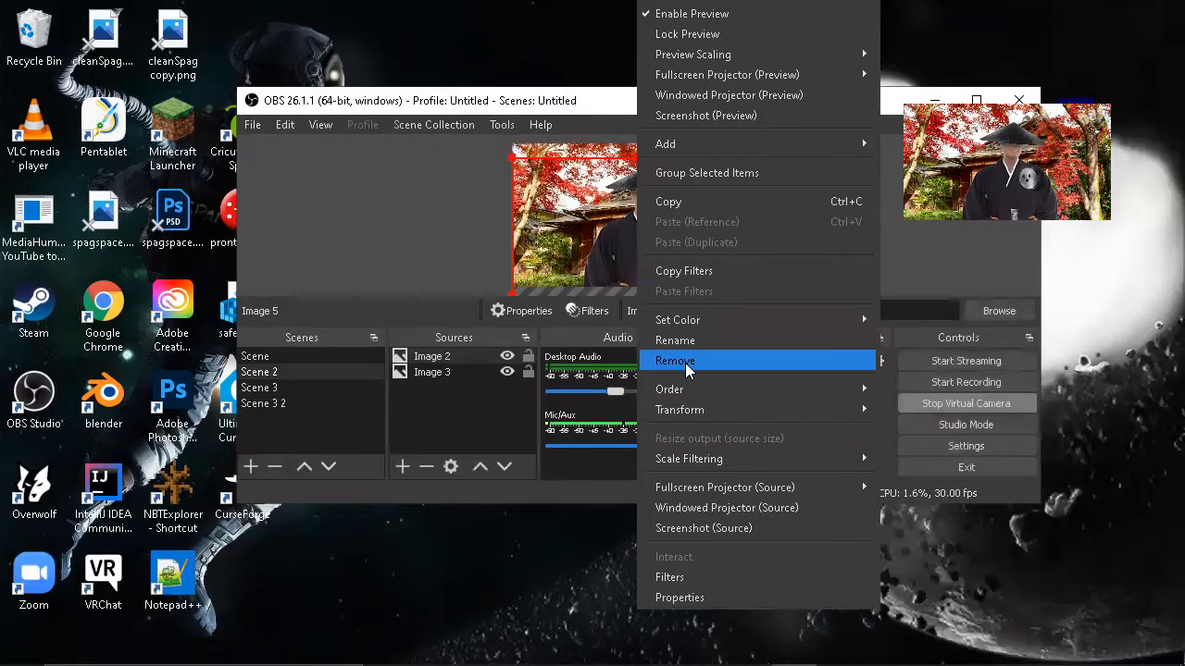
mouse_move(820, 410)
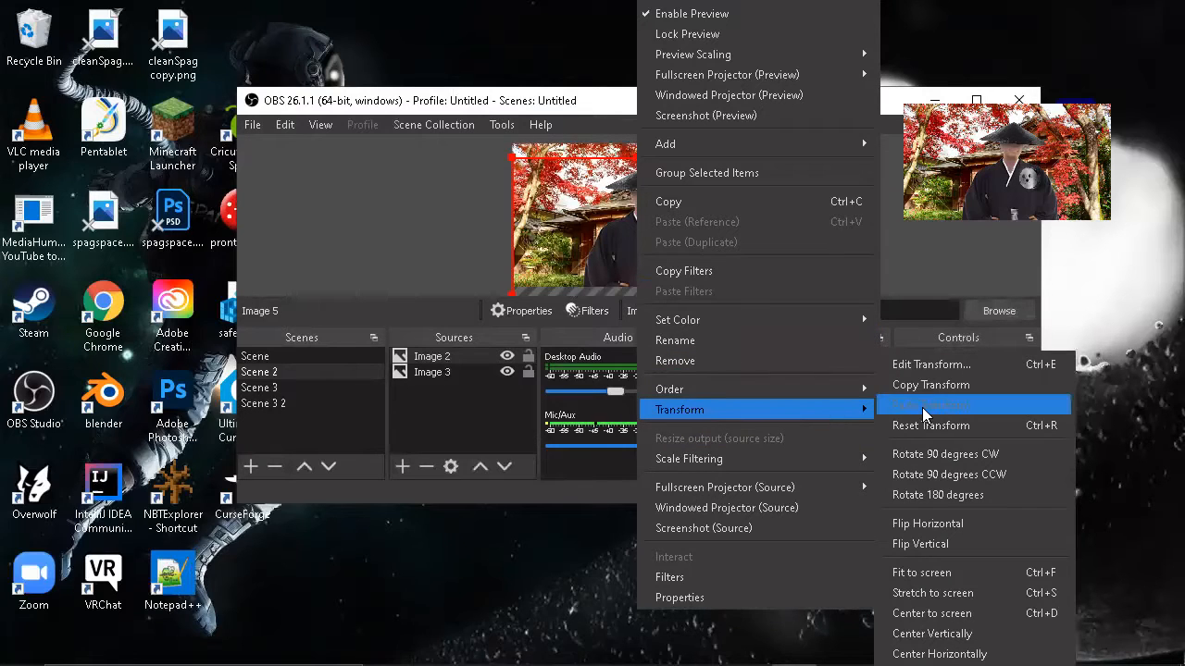
click(932, 529)
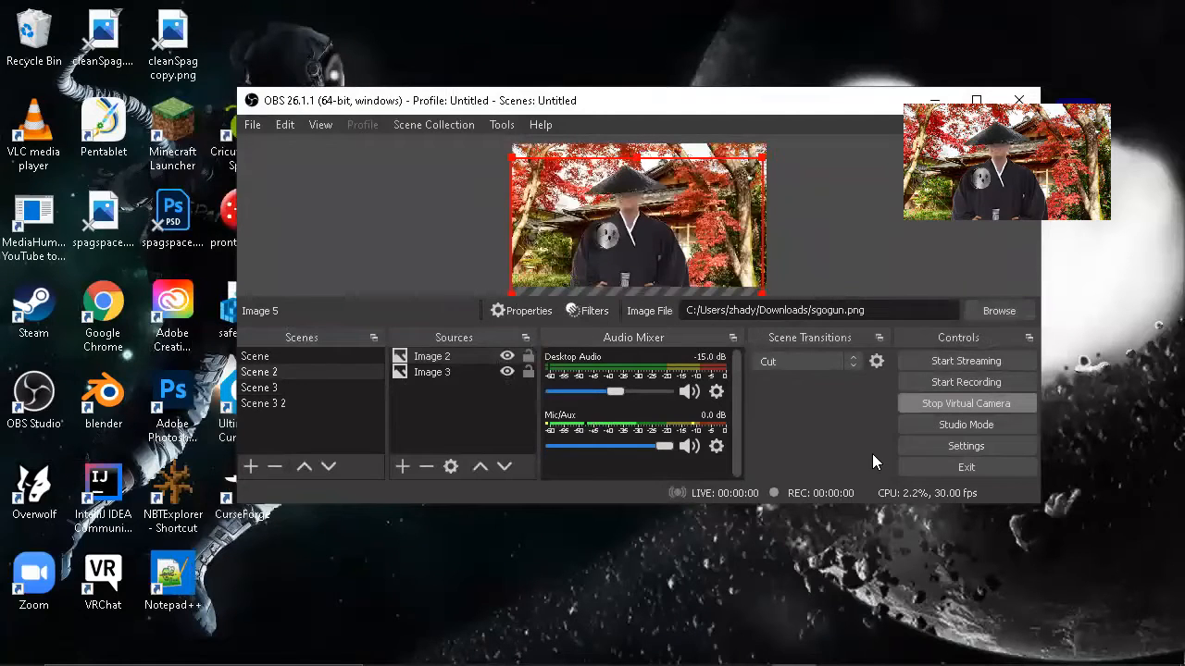
Step: Capture the flipped character's current transform in the first MoveSourceFilter of Scene 2
right_click(361, 372)
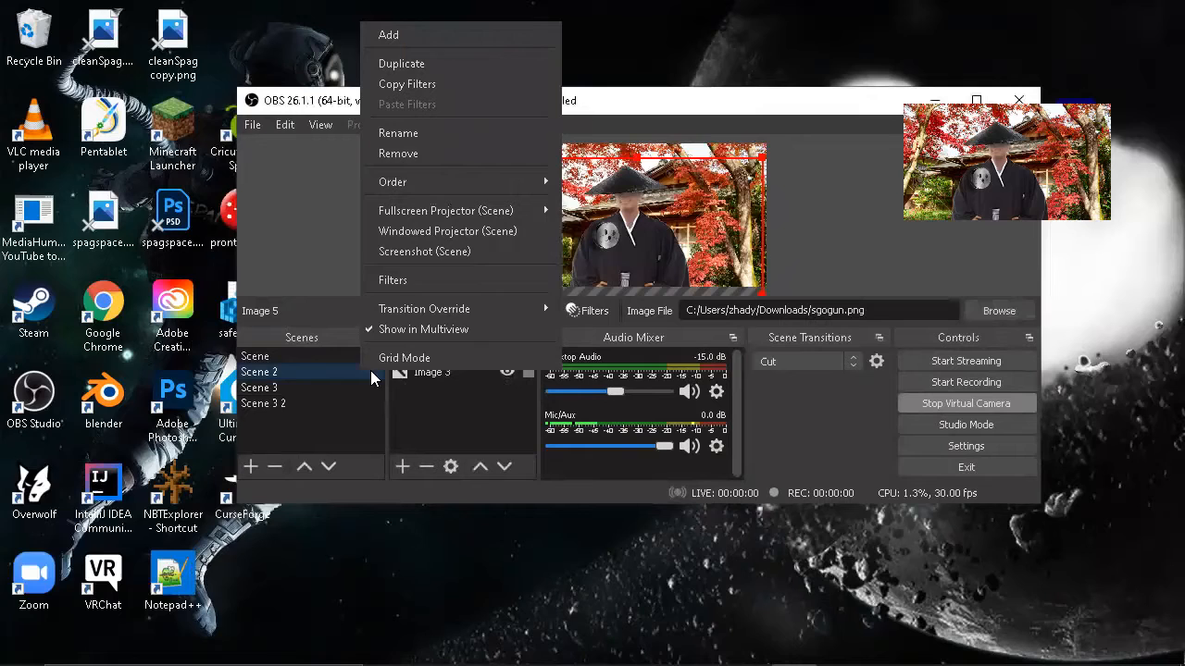
click(428, 278)
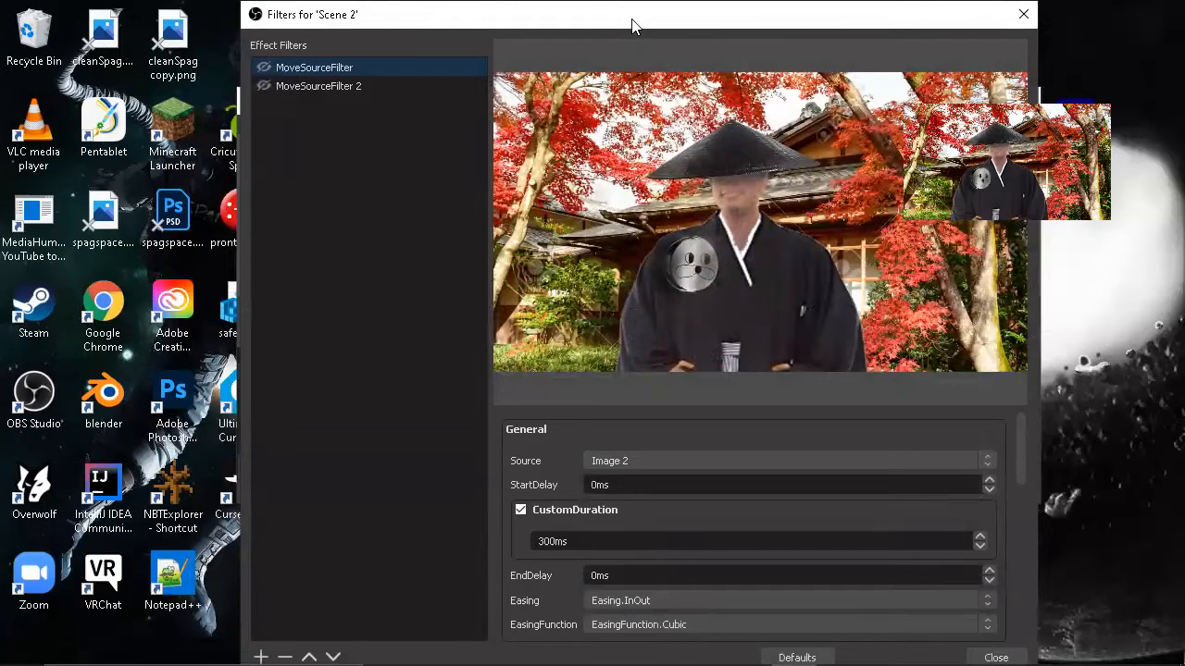
drag(637, 25, 884, 25)
scroll(844, 479, down, 1)
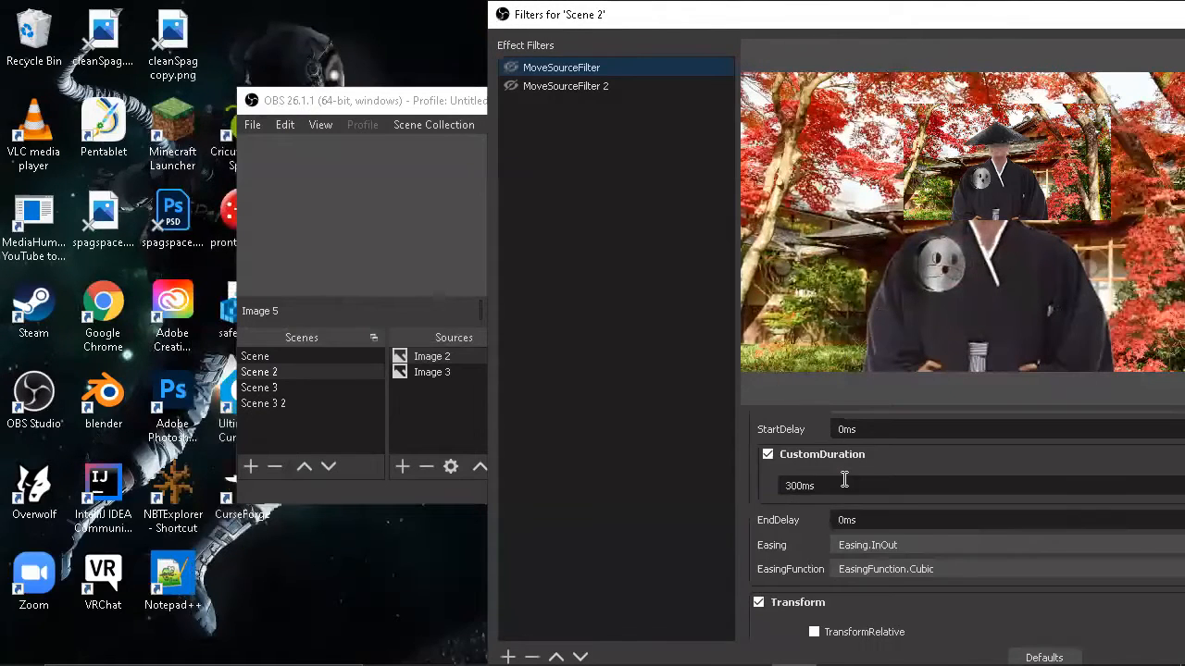
scroll(844, 480, down, 2)
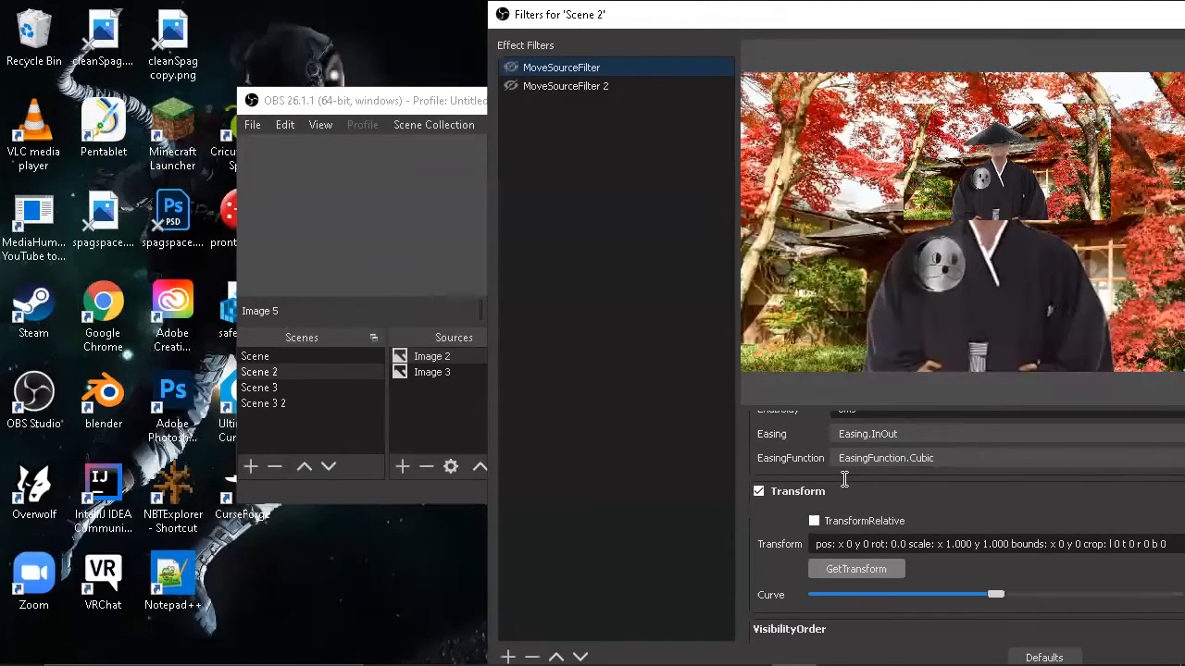
click(856, 569)
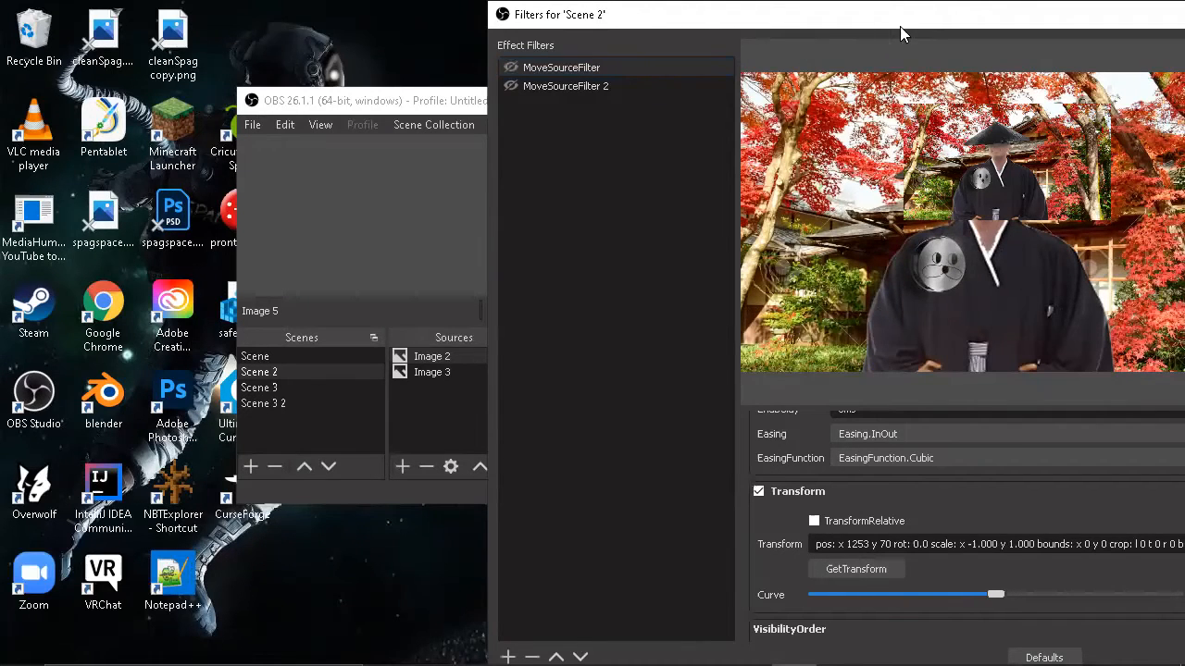
Step: Lower the flipped character to about x 1253, y 103, capture that transform in MoveSourceFilter 2, and close the Scene 2 filters
drag(867, 24, 995, 28)
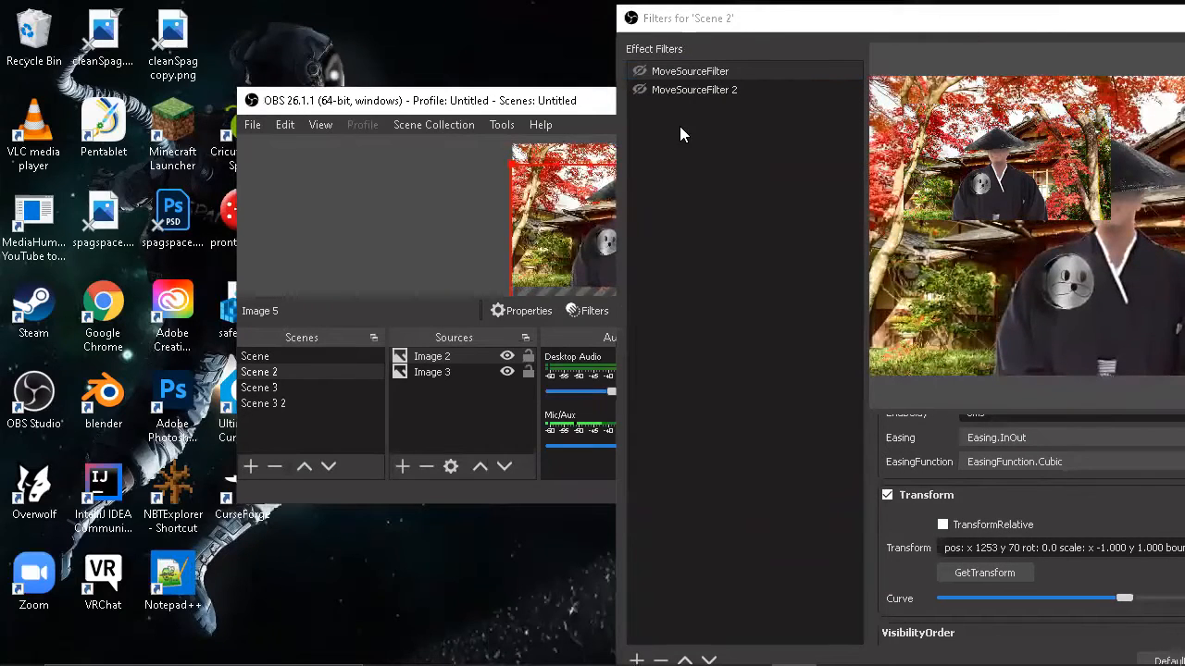
click(698, 91)
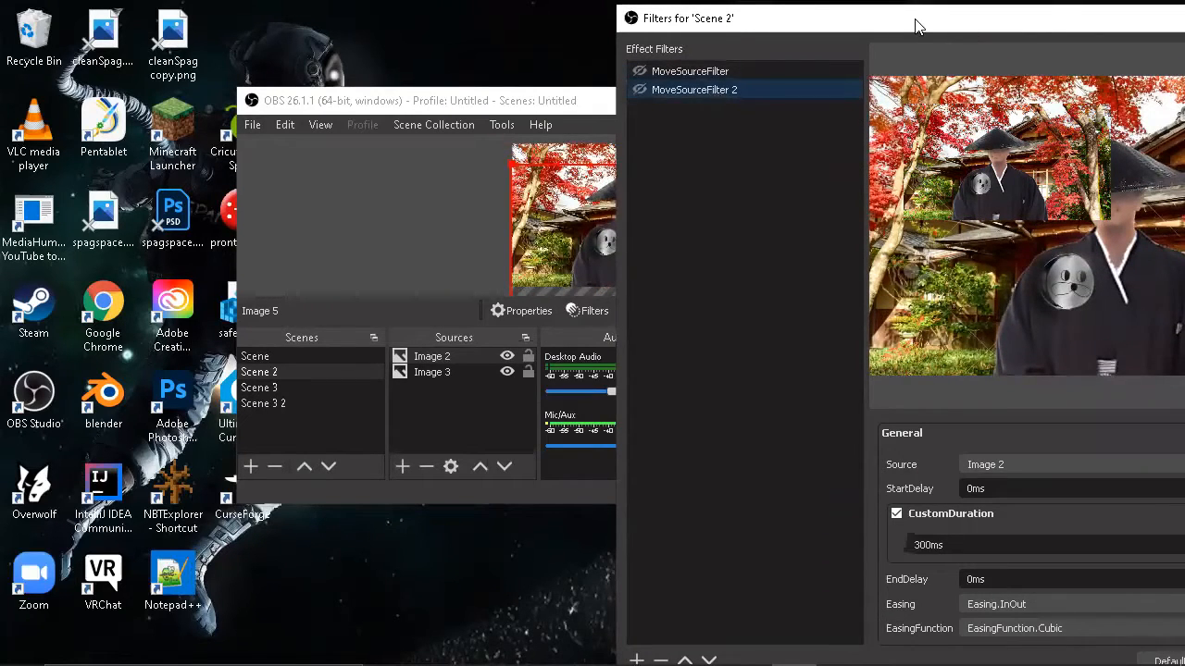
drag(915, 27, 835, 11)
scroll(925, 457, down, 2)
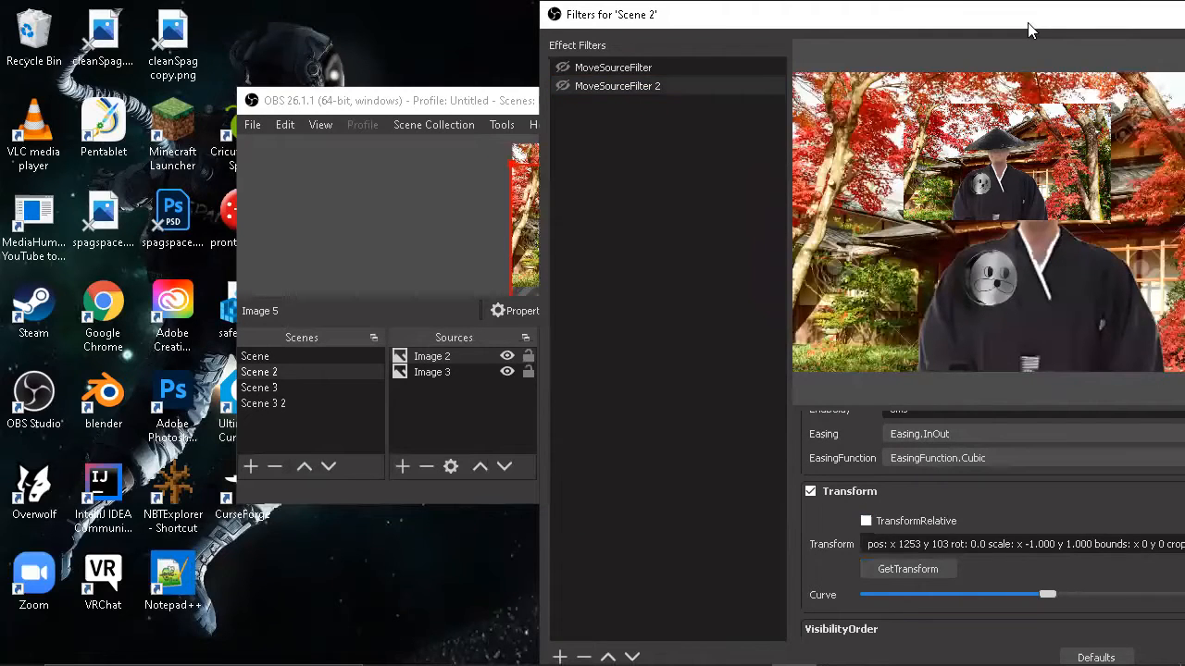
drag(1028, 22, 691, 36)
click(981, 28)
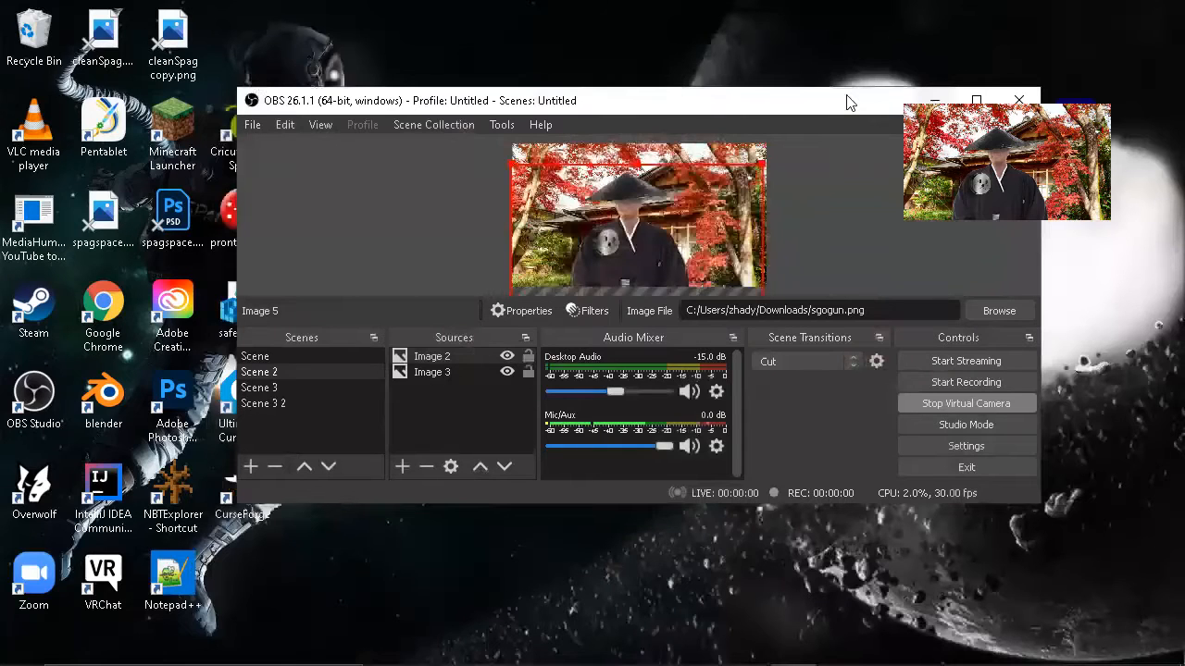
Step: Test the character's turning by switching repeatedly between Scene 2 and Scene 3, ending on Scene 3
drag(850, 102, 851, 79)
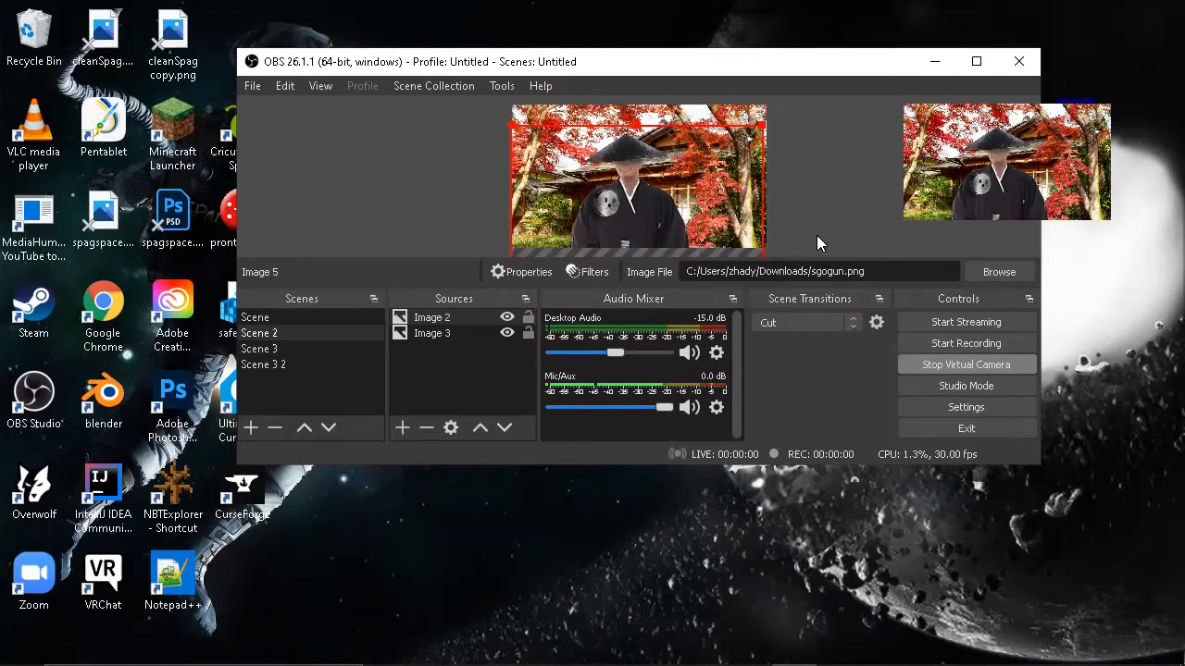
key(3)
key(2)
key(3)
key(2)
key(3)
key(2)
key(3)
key(2)
key(3)
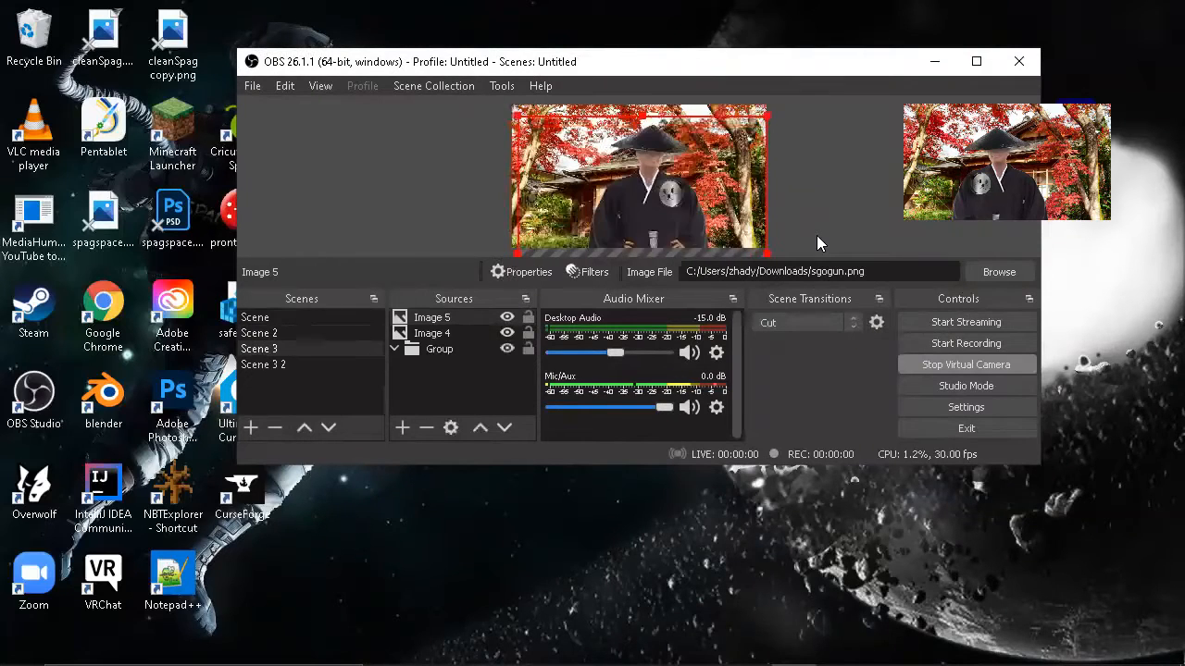
key(2)
key(3)
key(2)
key(3)
key(2)
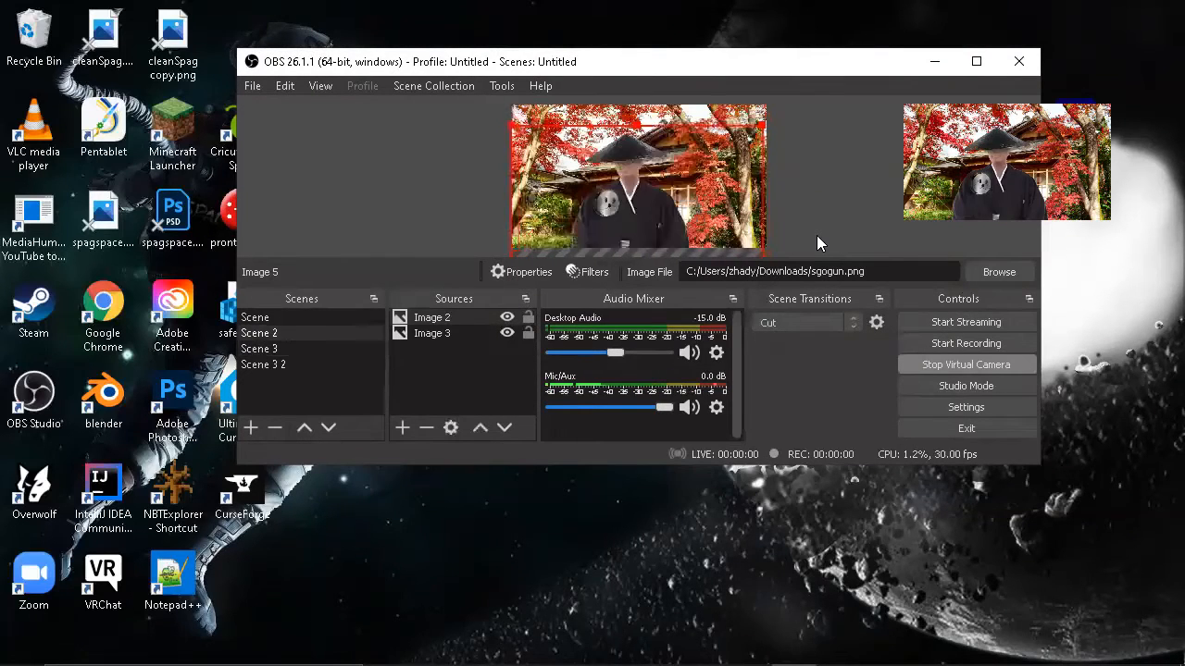
key(3)
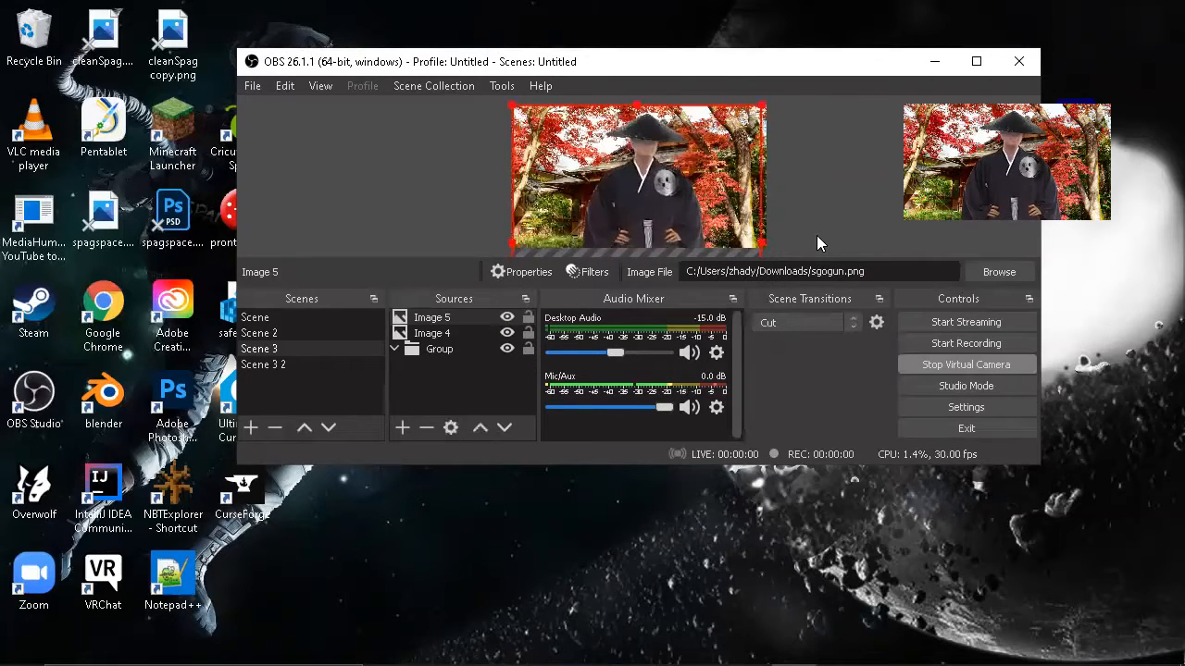
key(2)
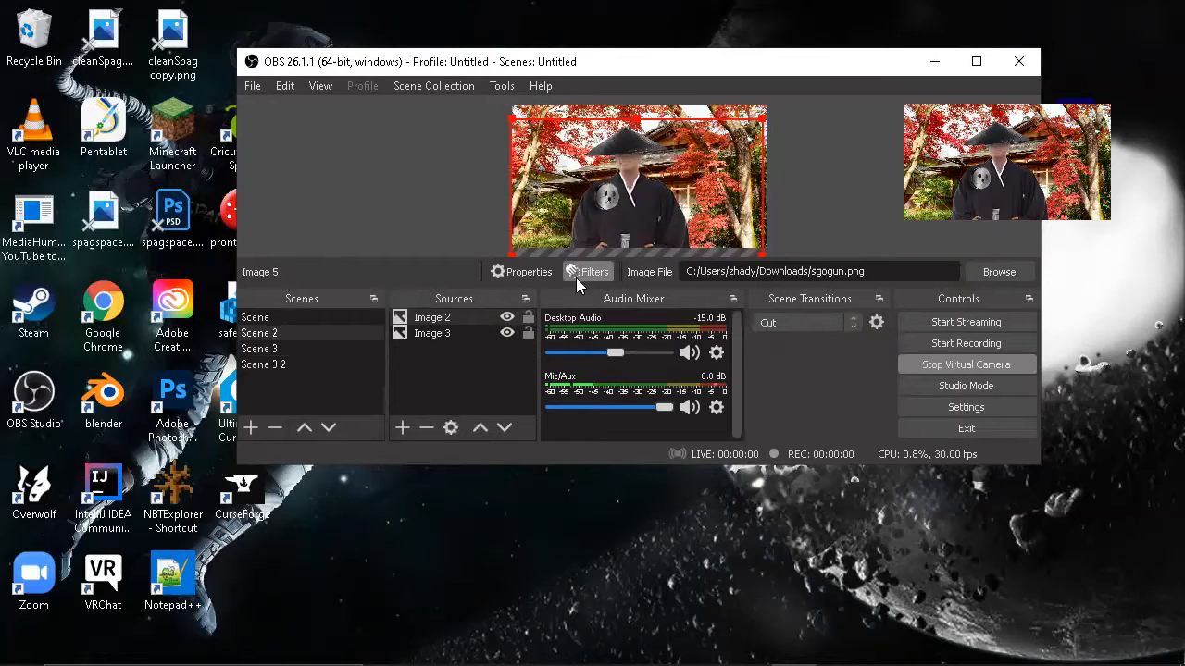
click(361, 333)
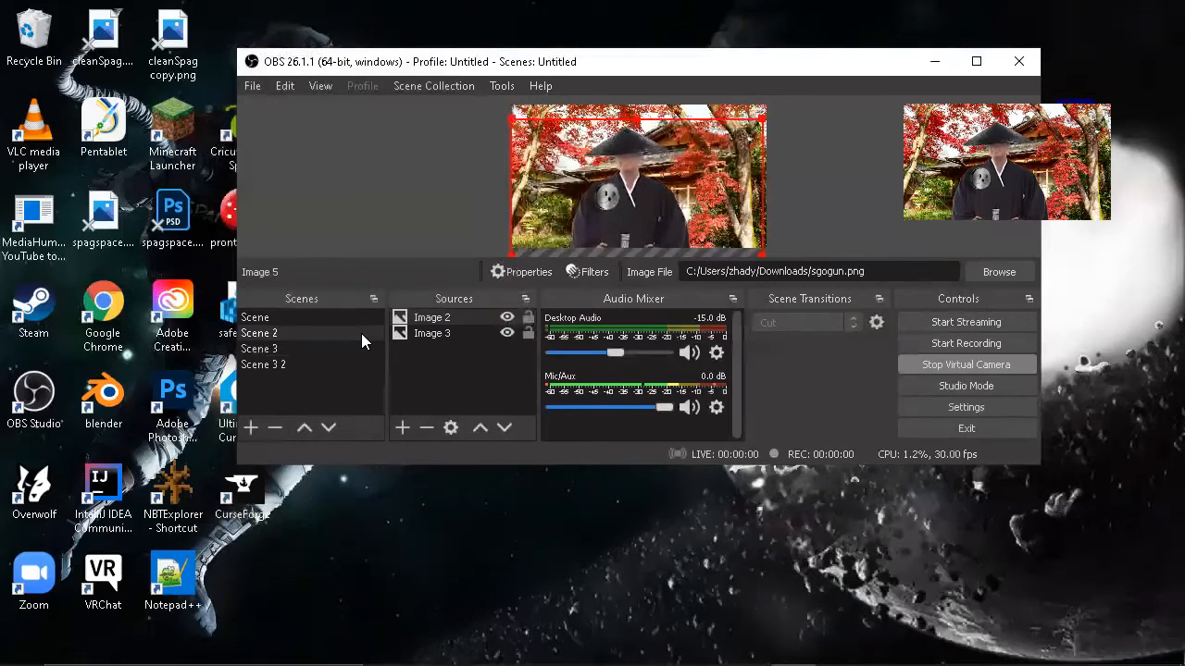
key(Down)
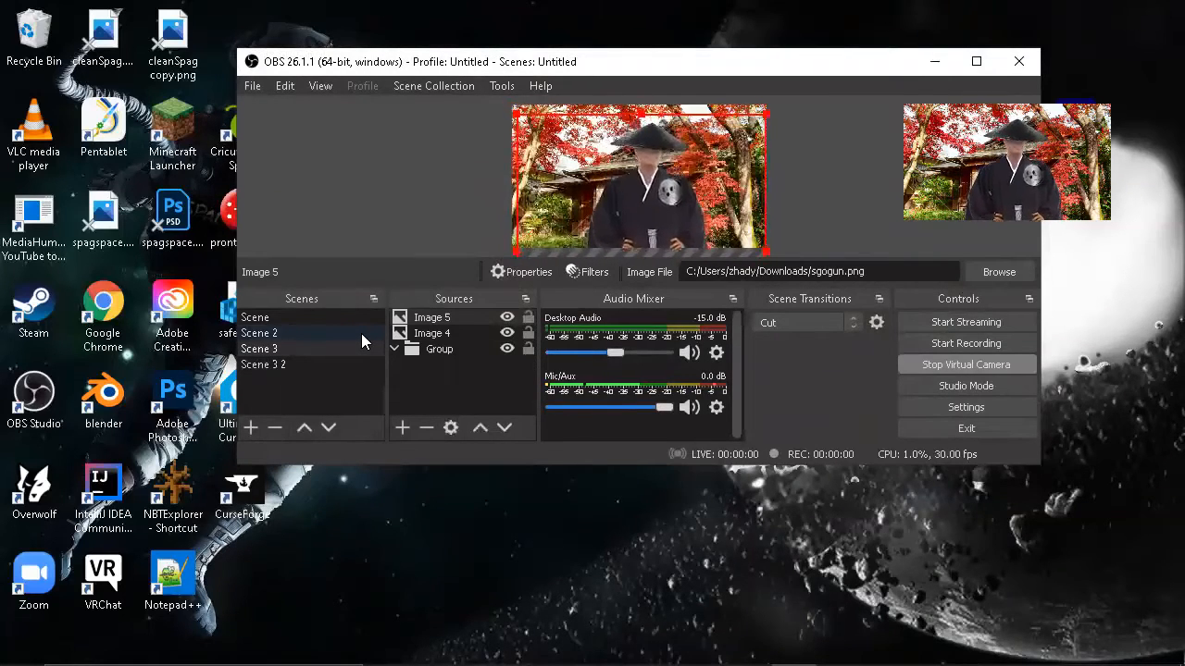
Step: Review the scene-switch and MoveSourceFilter hotkeys of Scene 2 and Scene 3, and close the settings
click(907, 407)
click(246, 275)
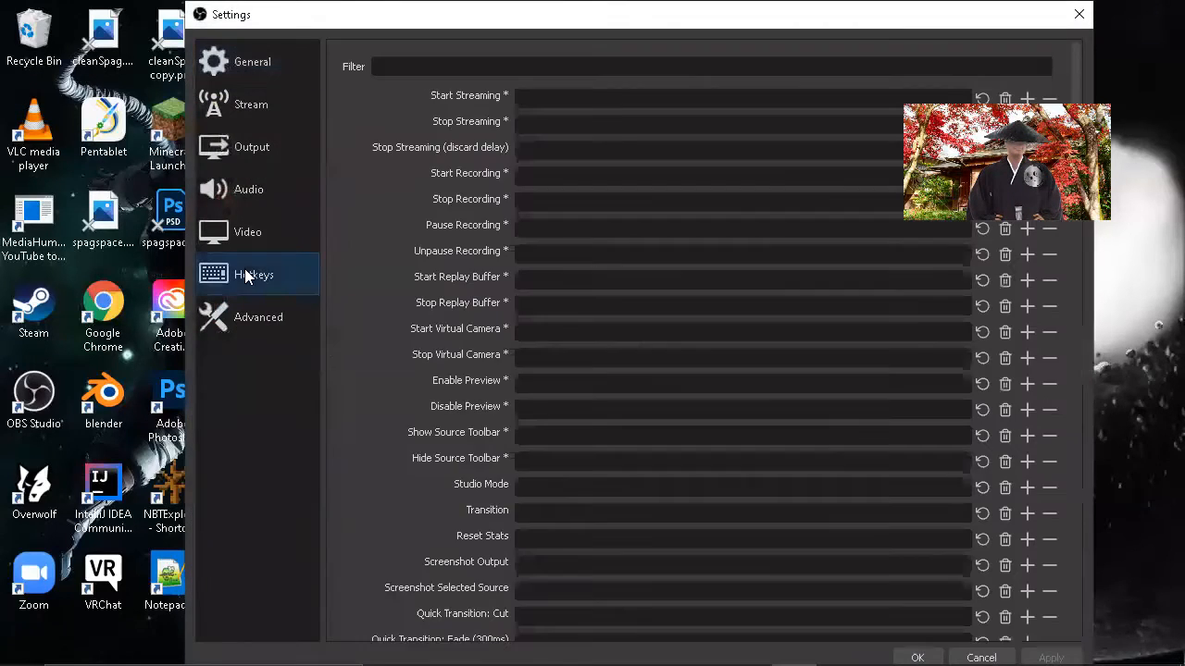
scroll(471, 328, down, 12)
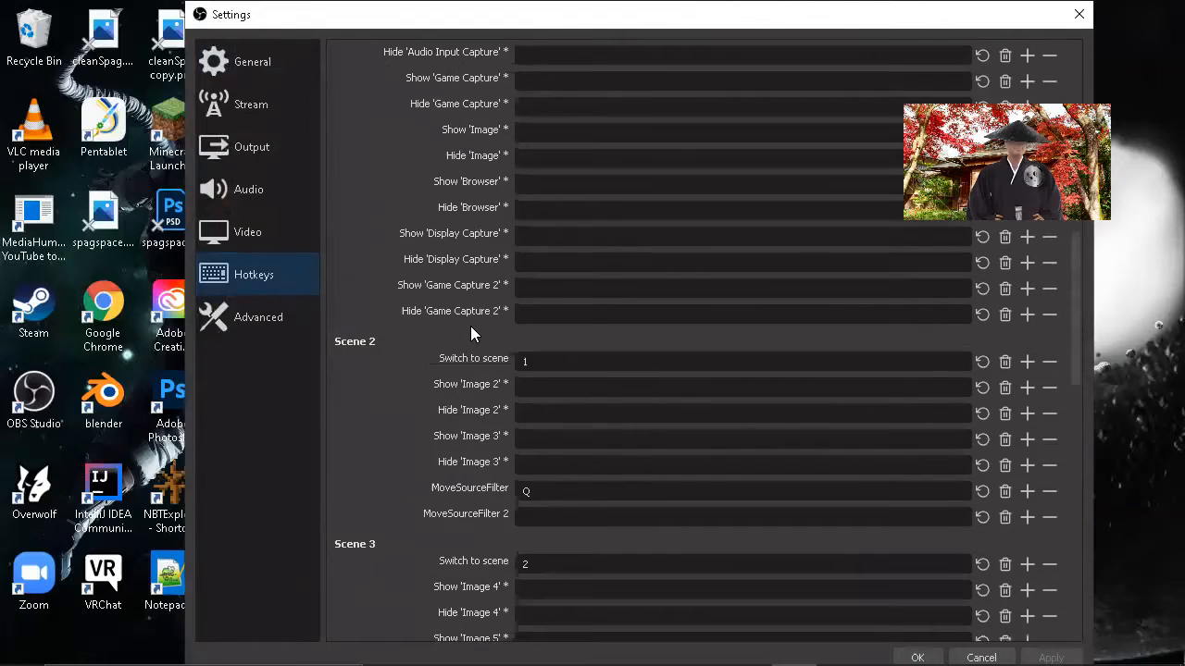
scroll(470, 333, down, 4)
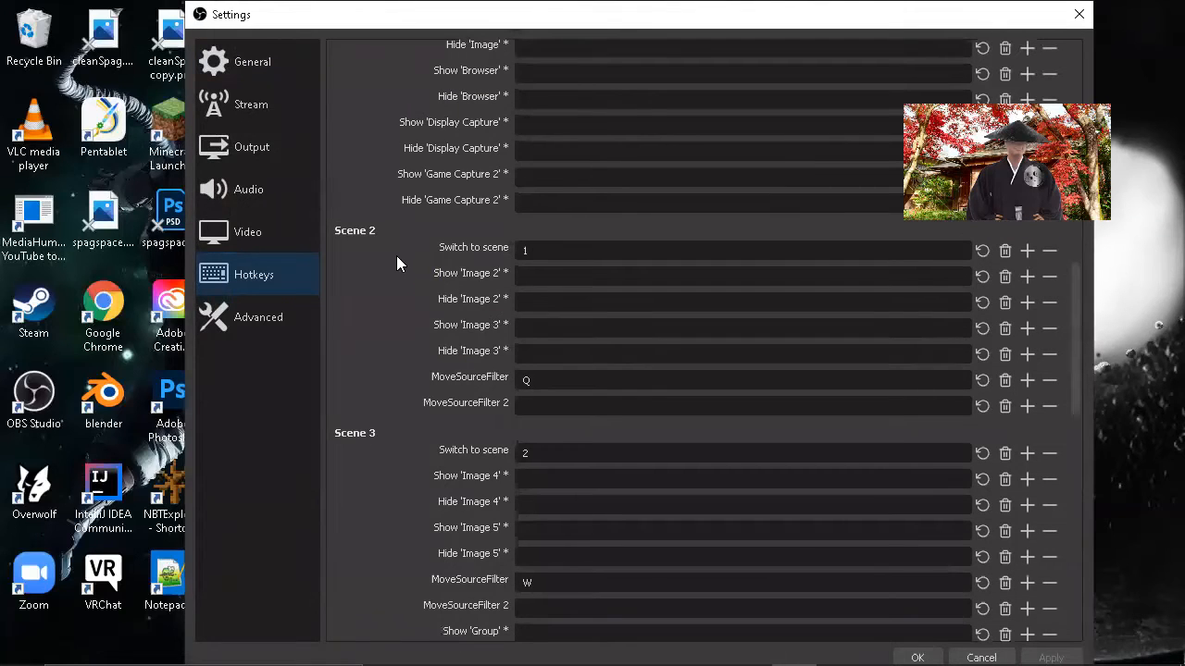
scroll(407, 259, down, 2)
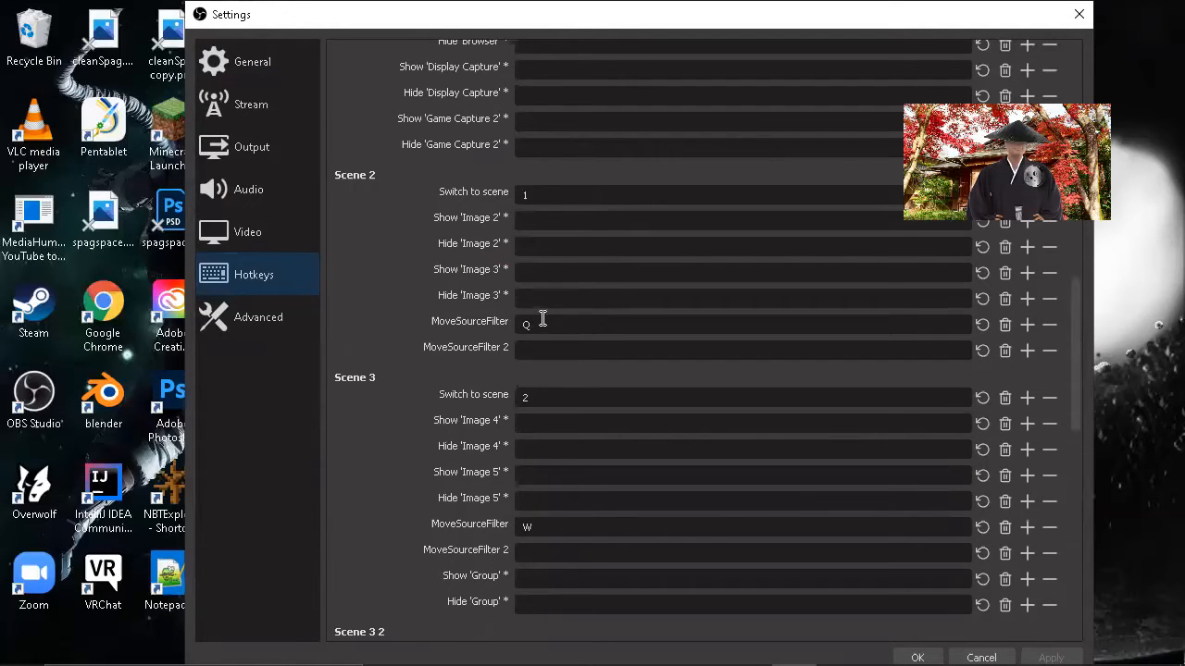
scroll(543, 319, down, 5)
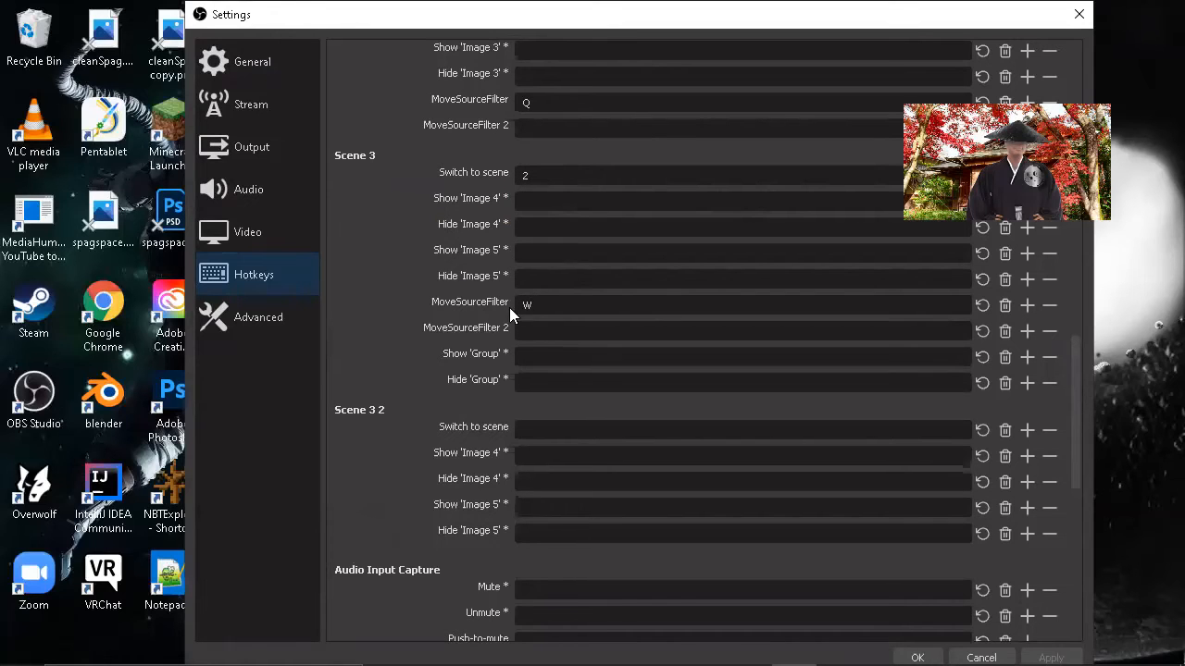
click(1079, 17)
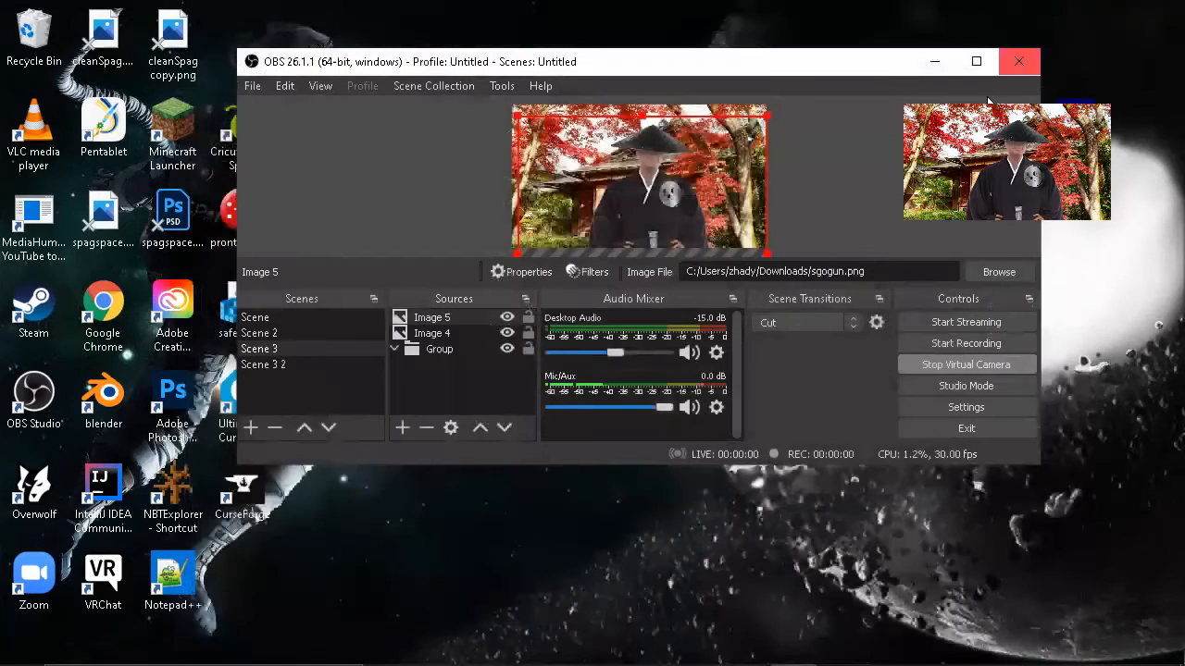